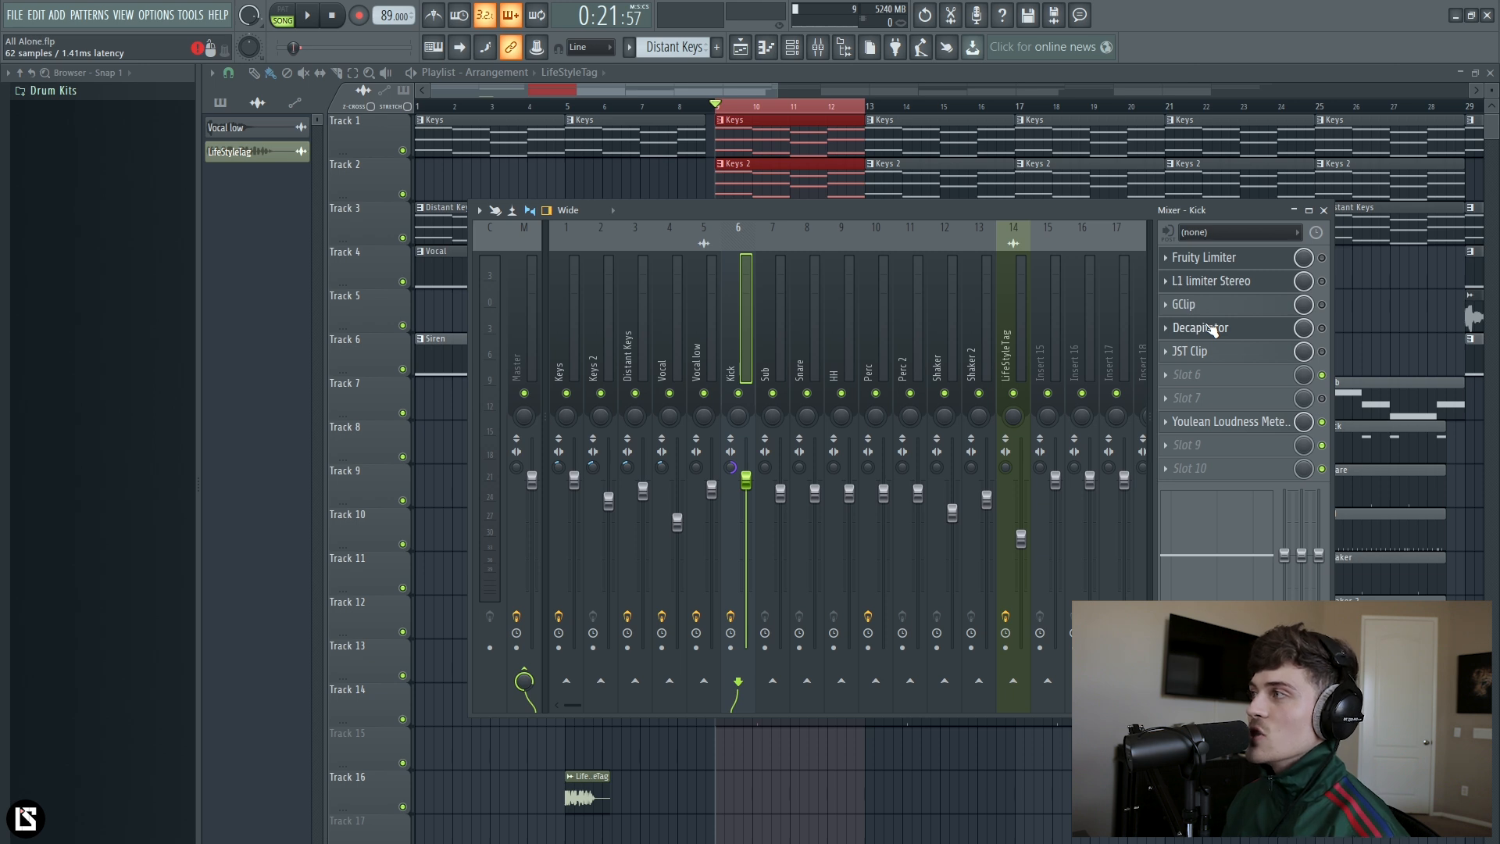
Step: Open the Youlean Loudness Meter on the Kick track, reset its true peak maximum and measure the loop with the effects bypassed
left_click(1217, 264)
left_click(1219, 285)
left_click(1219, 285)
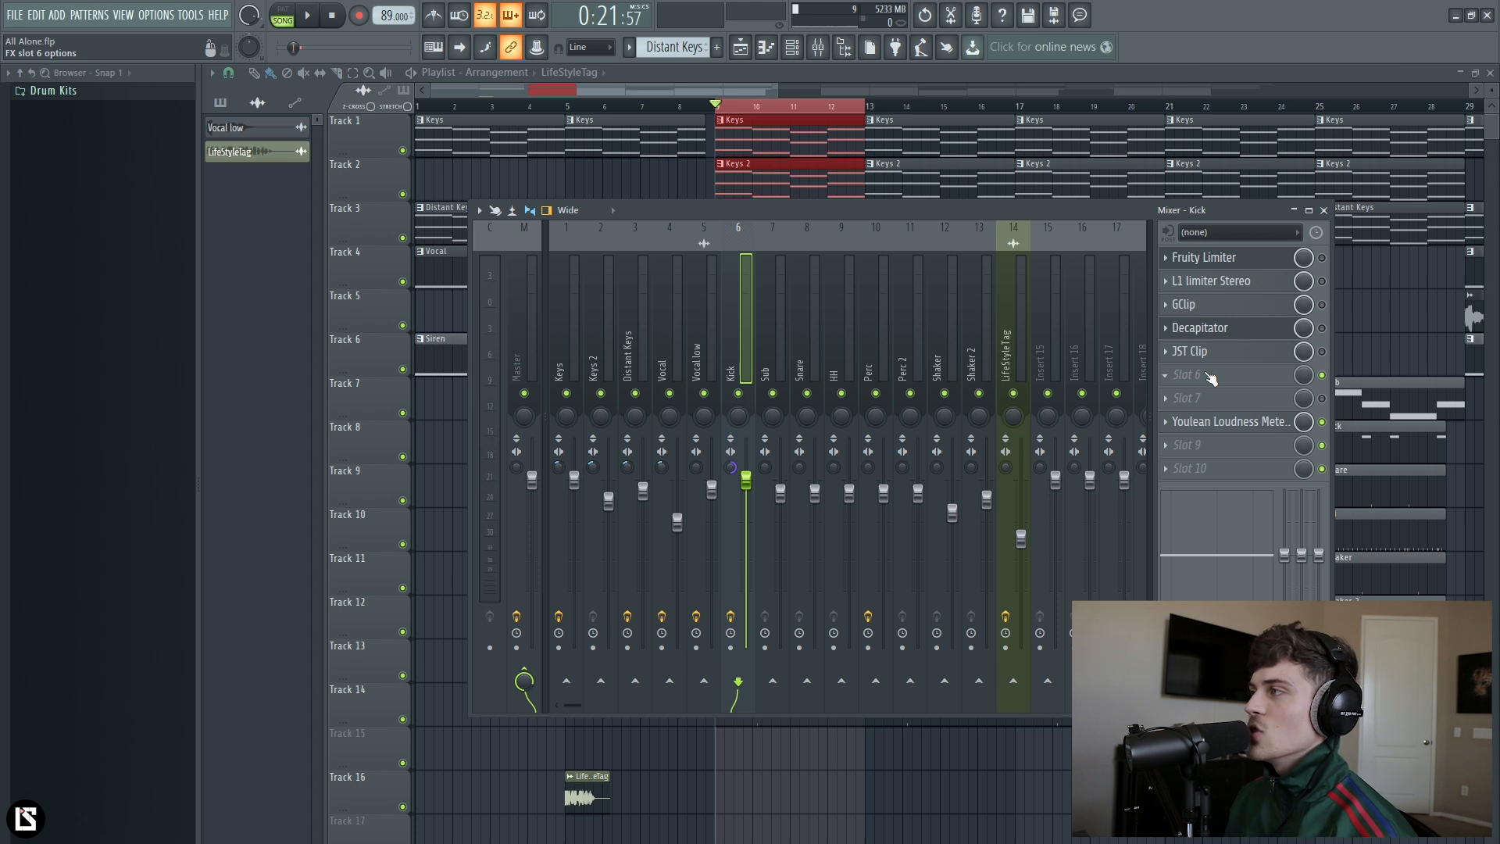
left_click(1233, 426)
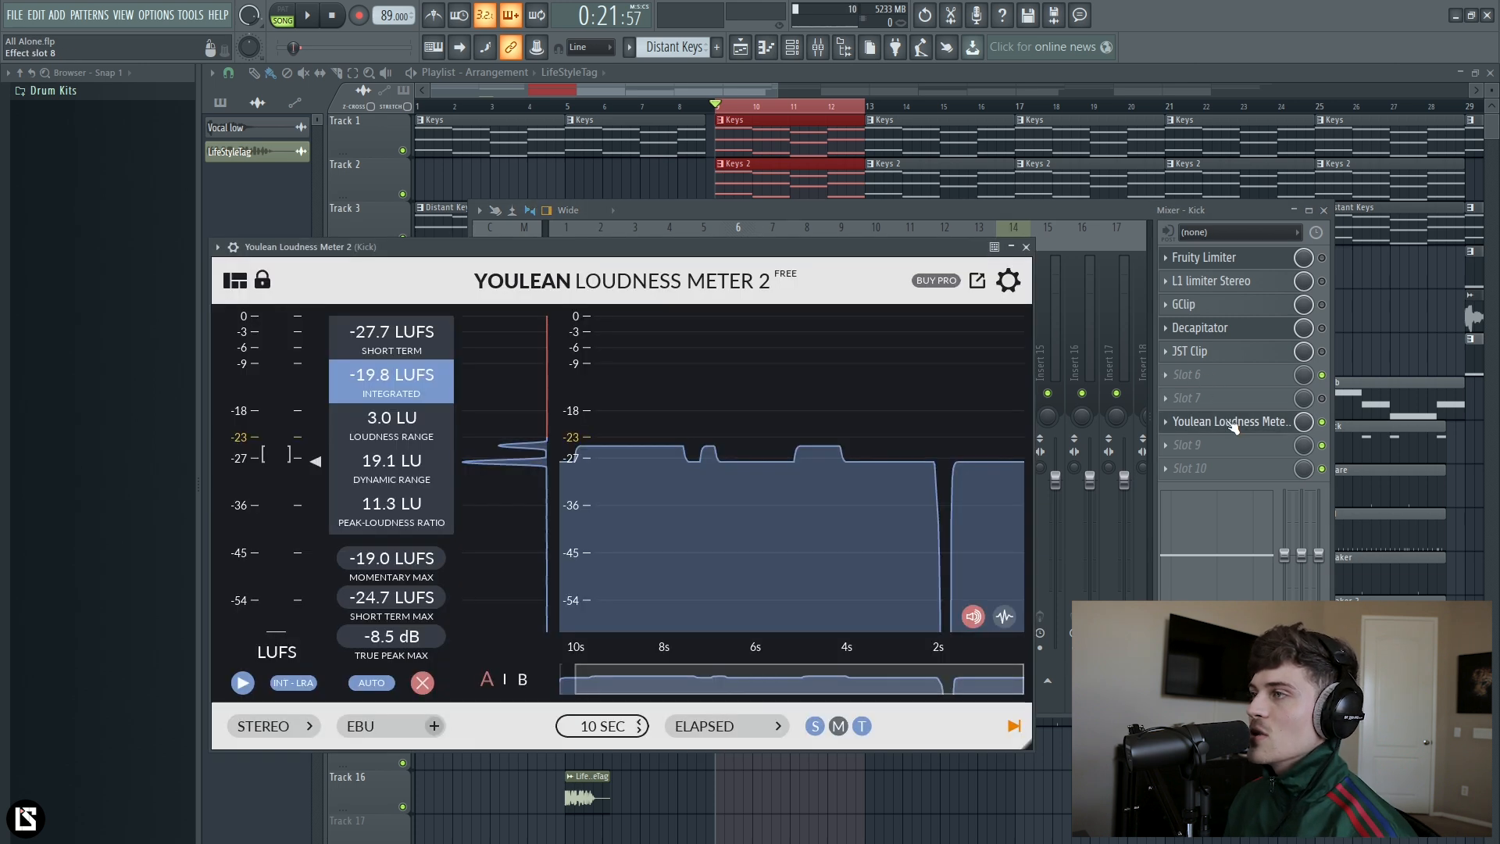
left_click_drag(518, 249, 506, 319)
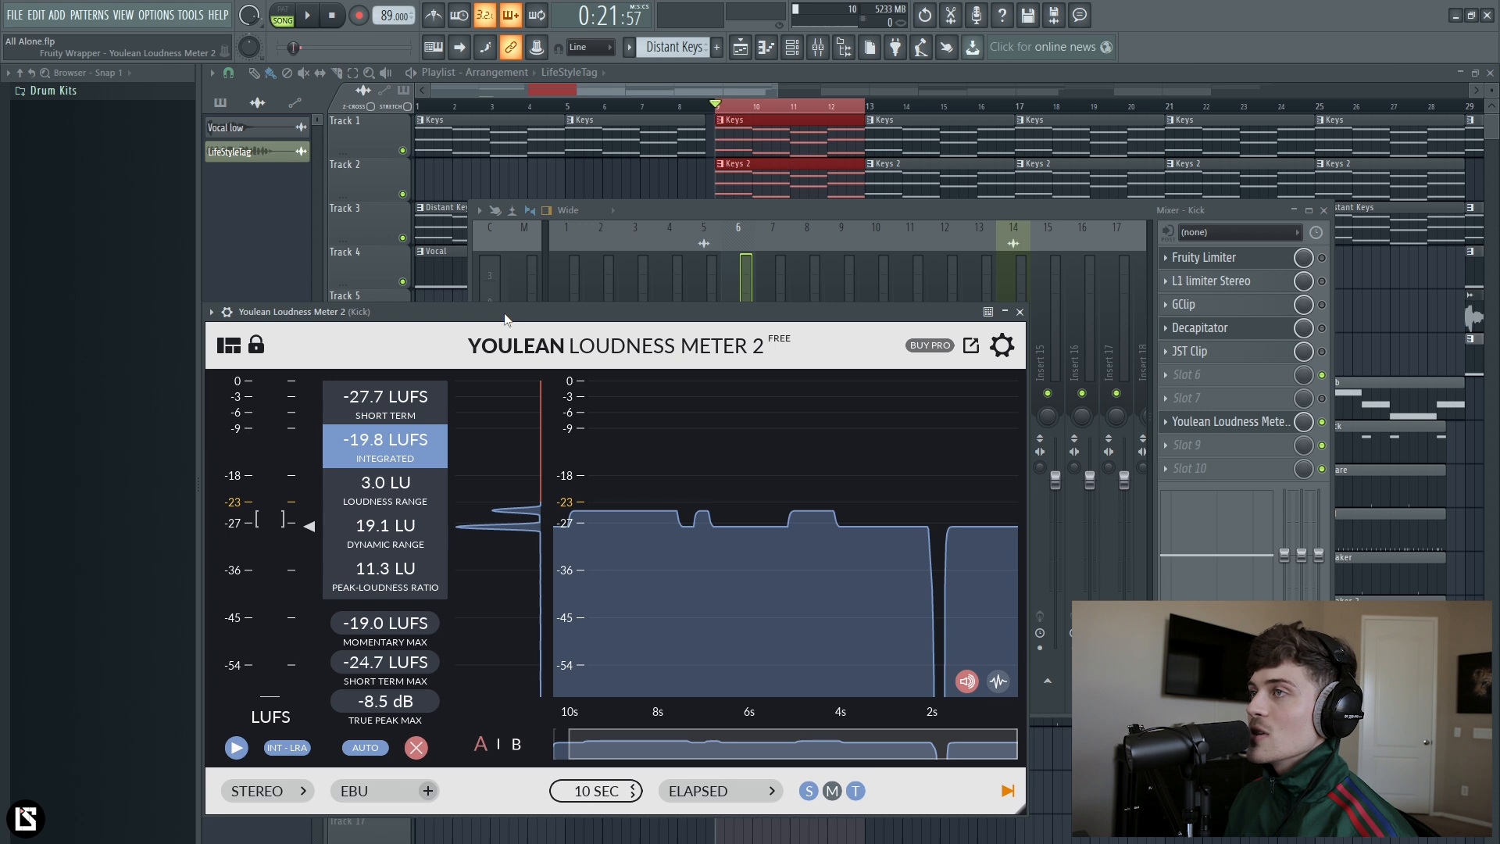
left_click(381, 702)
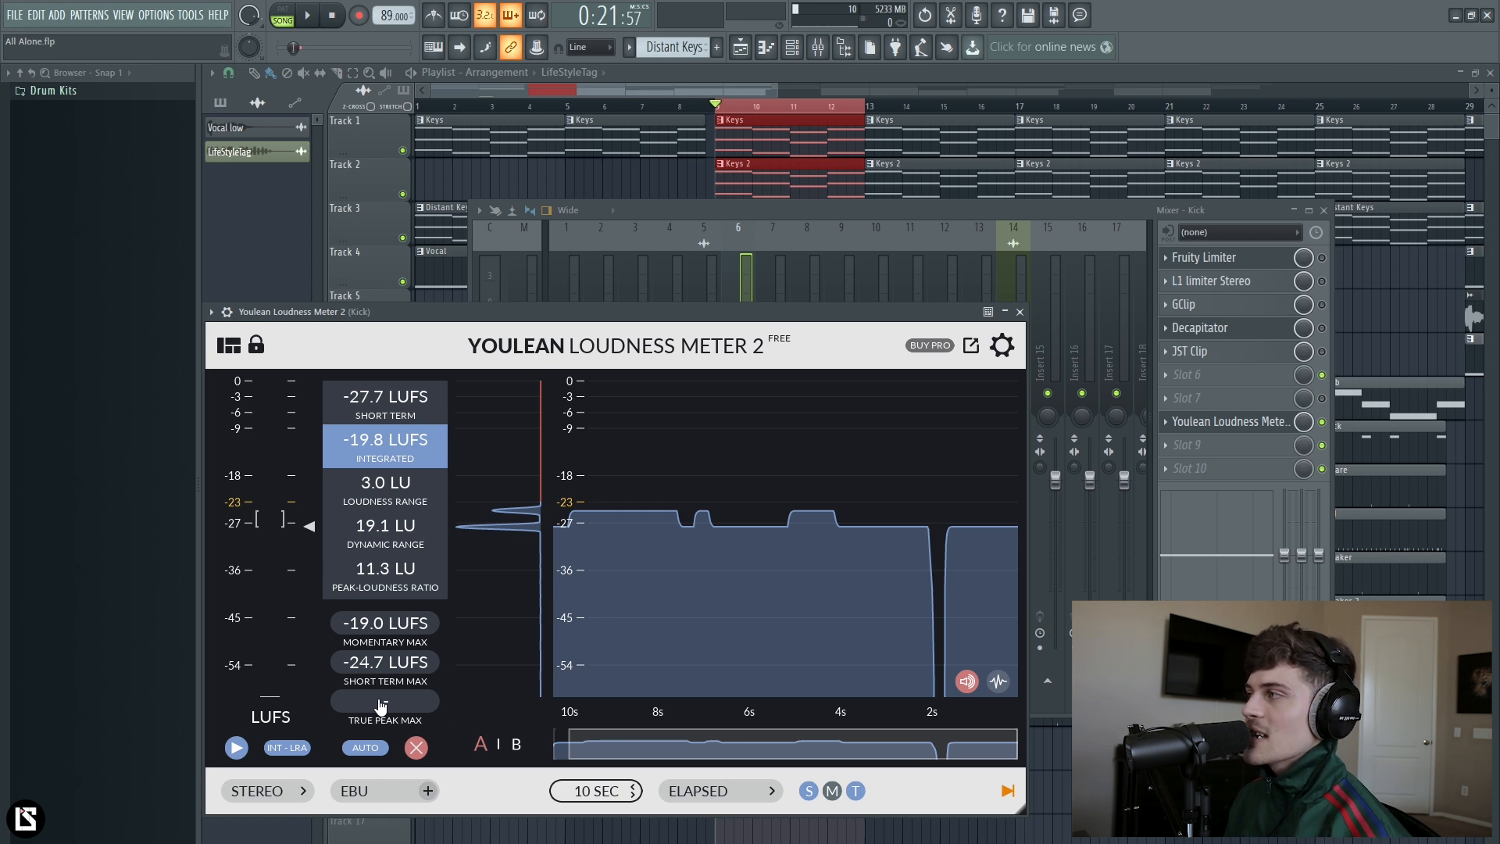
key("space")
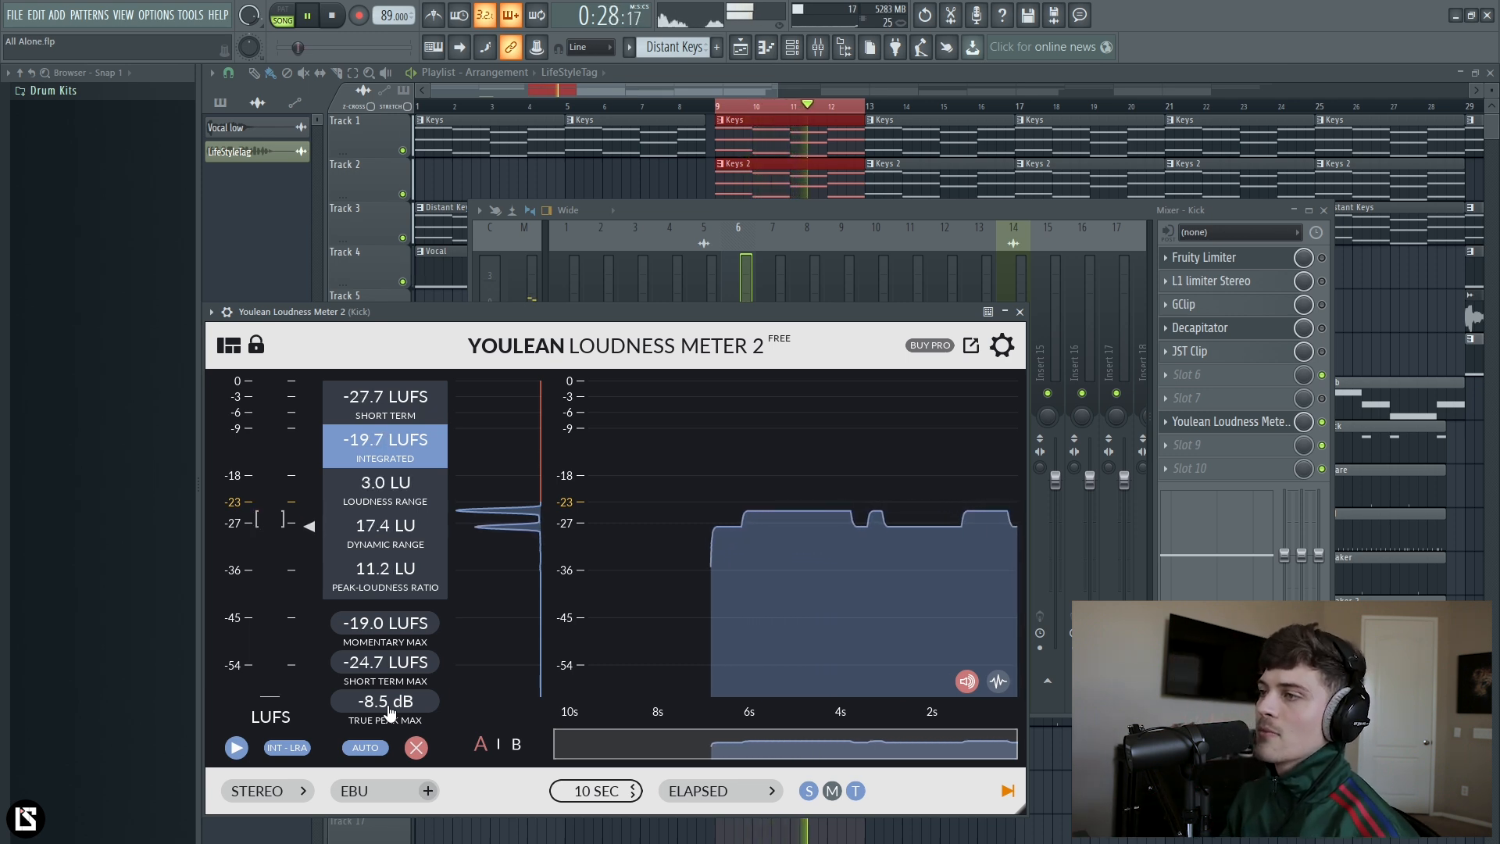
key("space")
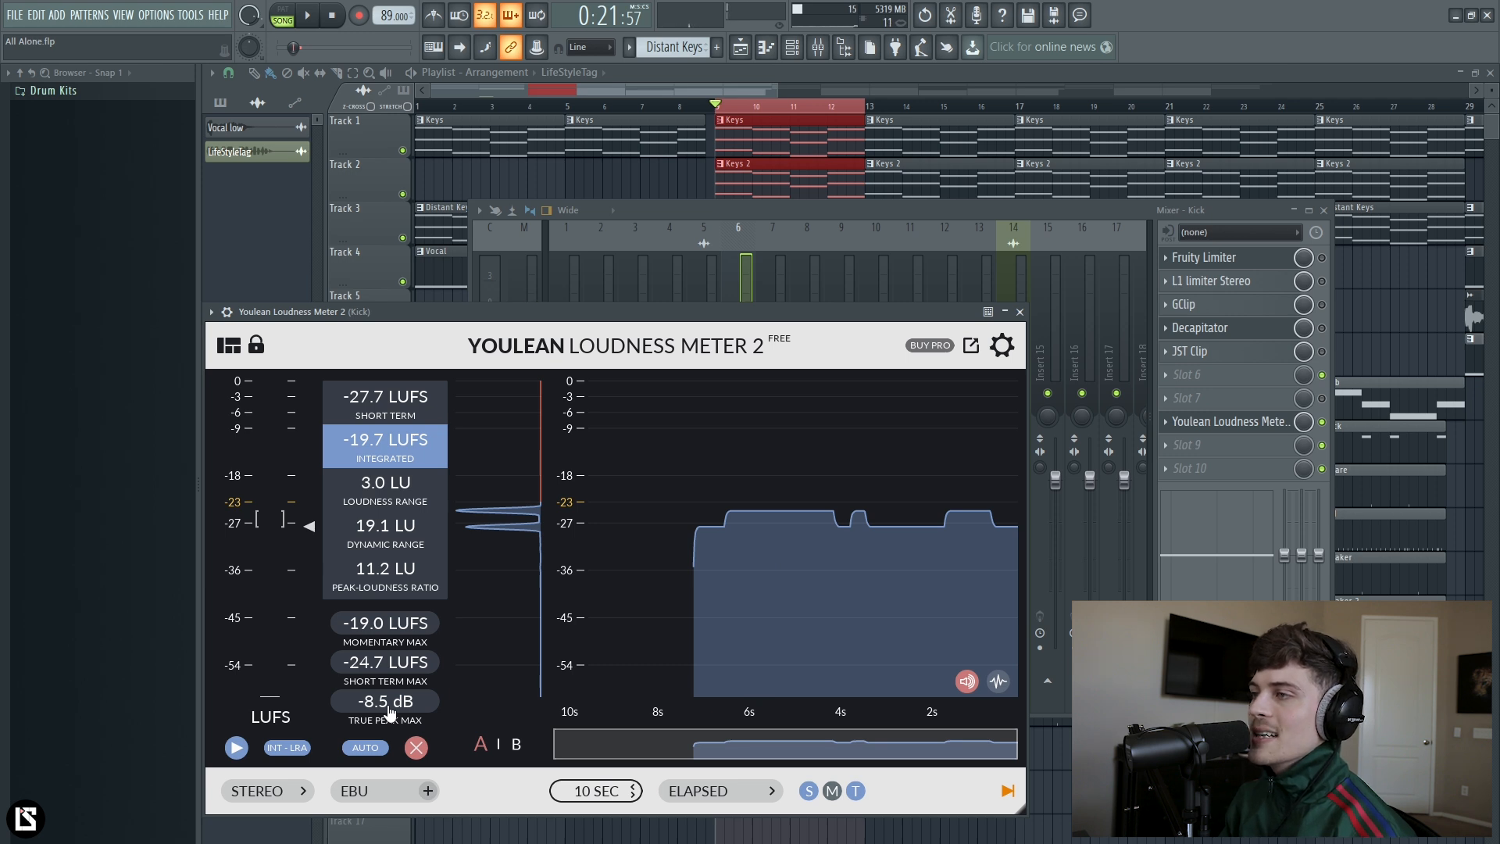
Step: Reset the meter's true peak maximum, enable Fruity Limiter on the Kick track and play the loop to measure its loudness
left_click(388, 701)
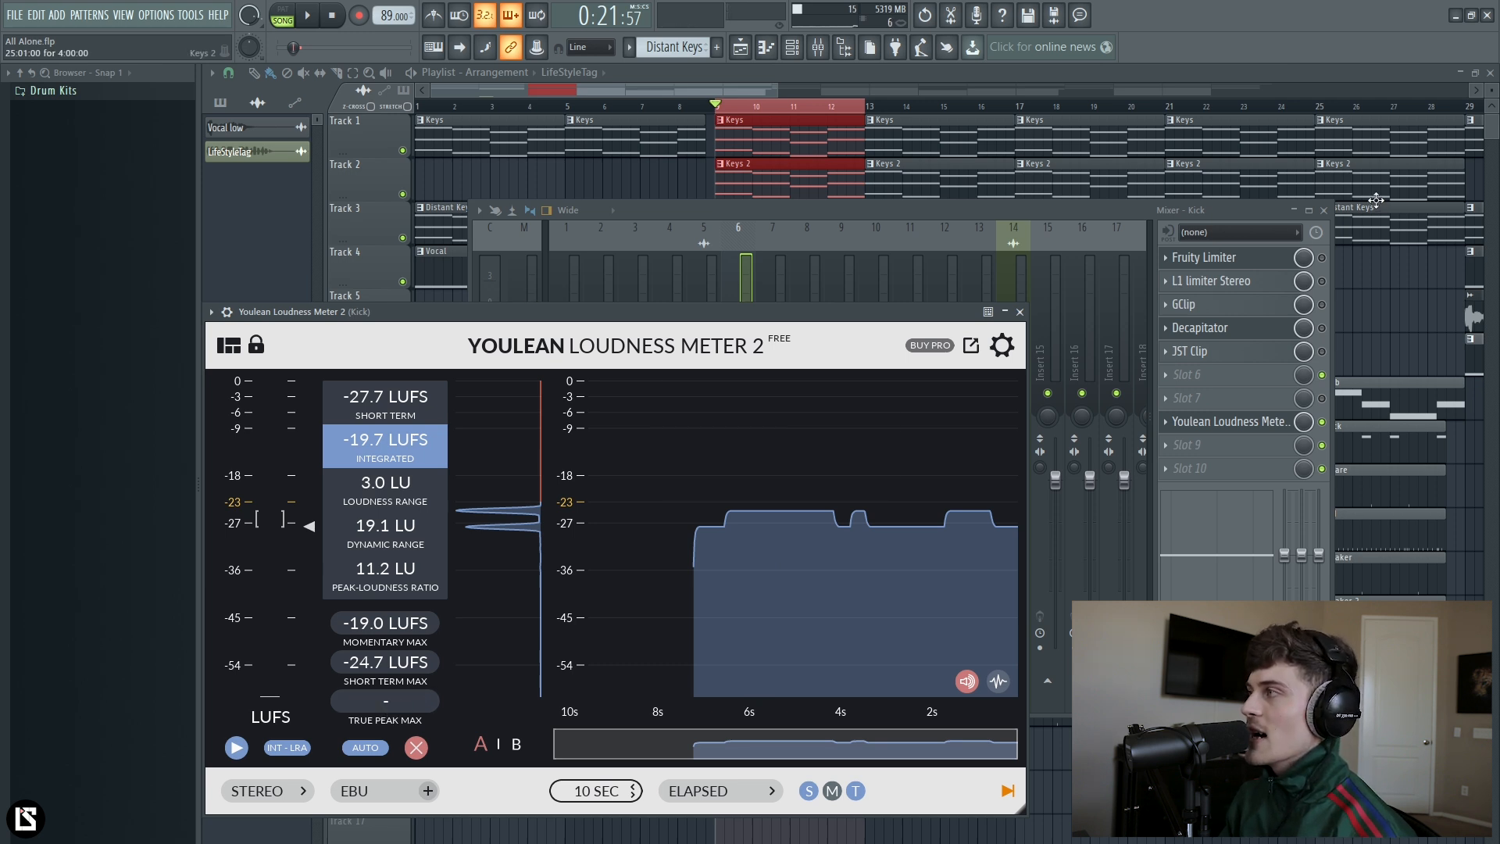
left_click(1322, 257)
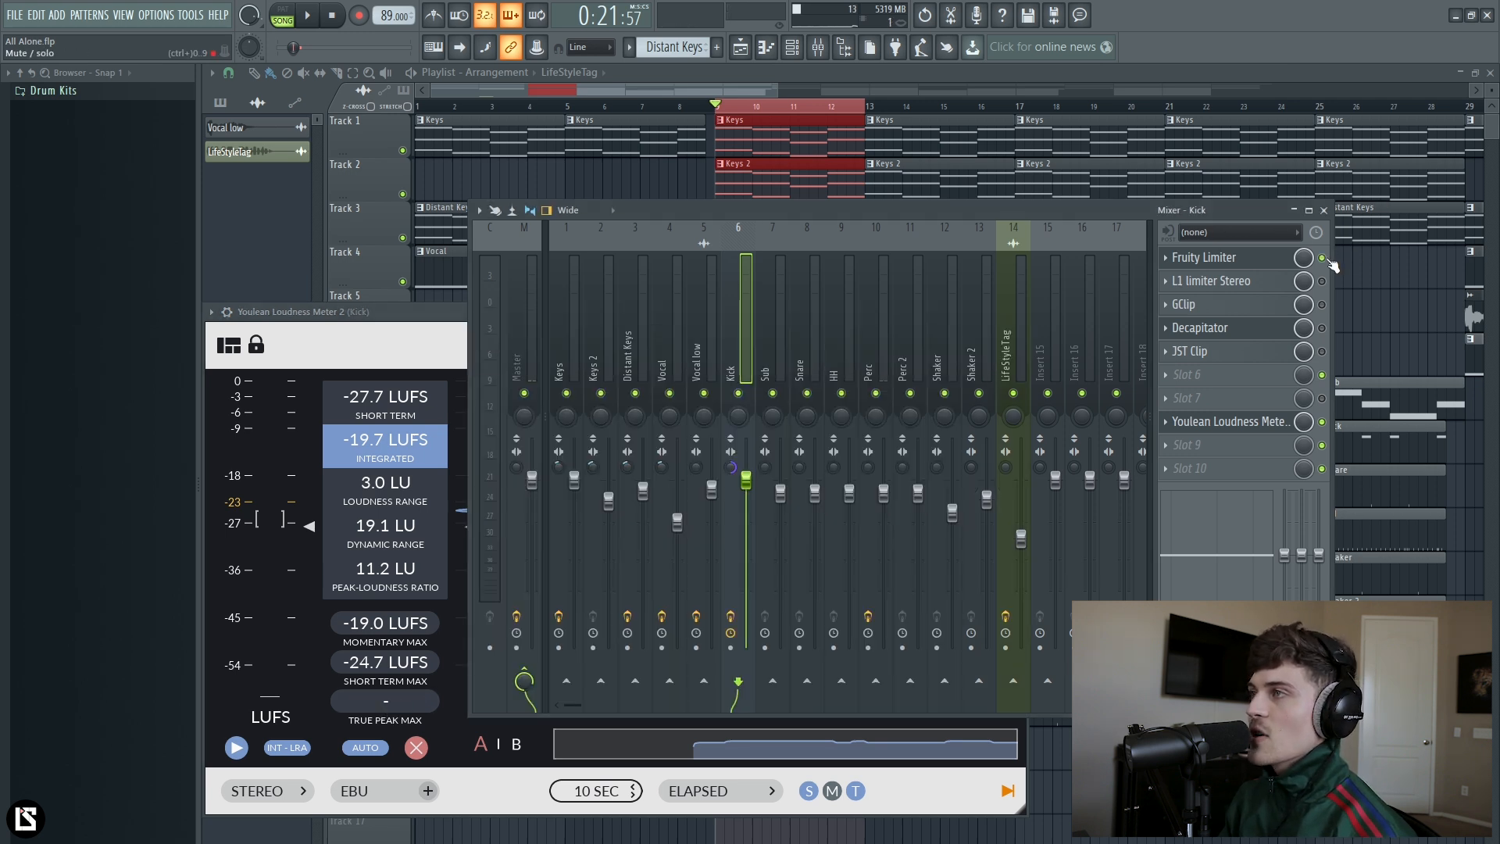
left_click(450, 312)
key("space")
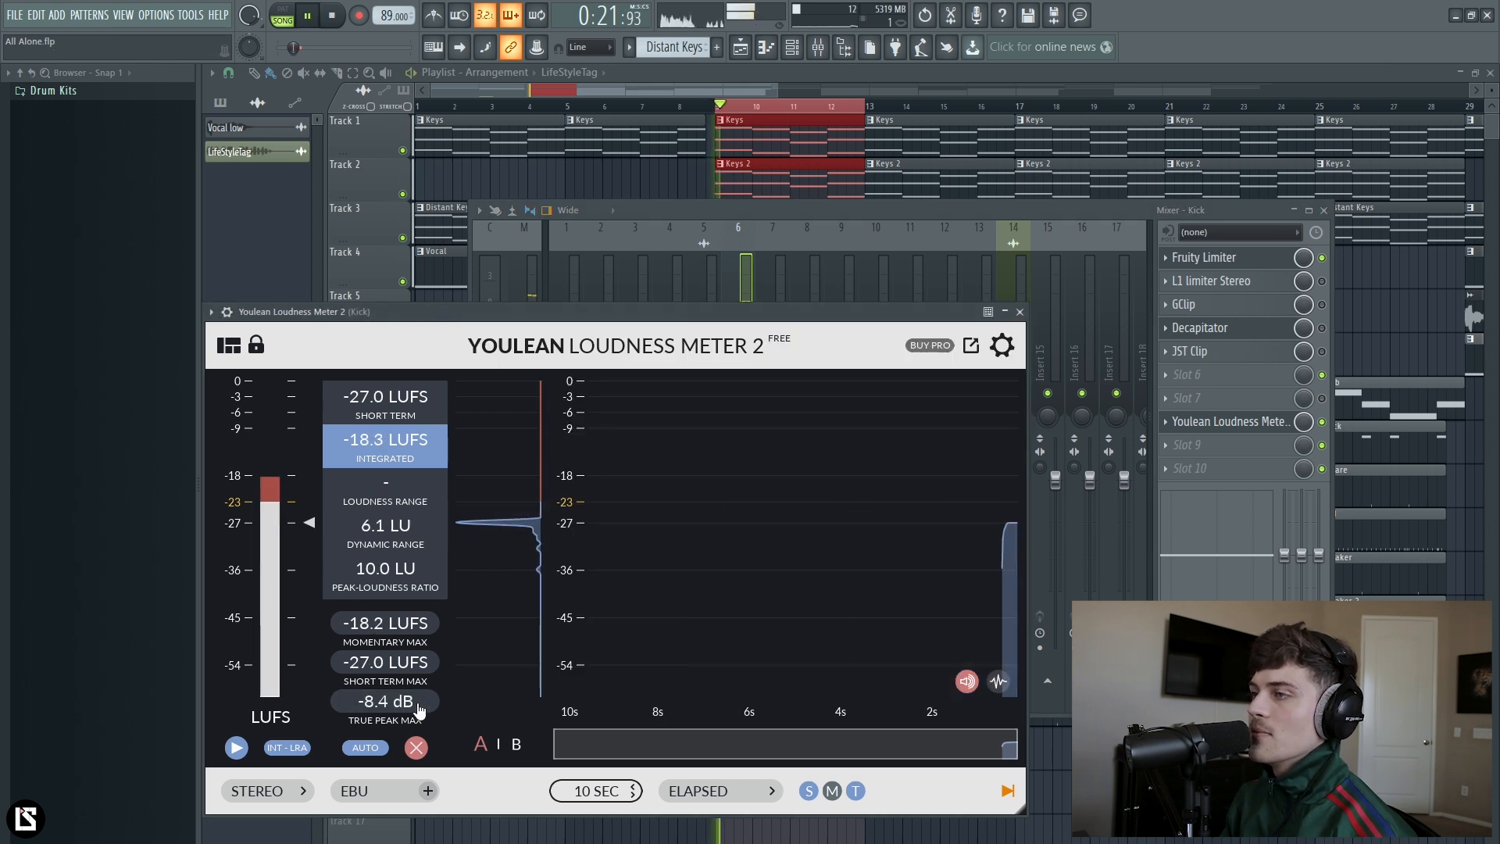
key("space")
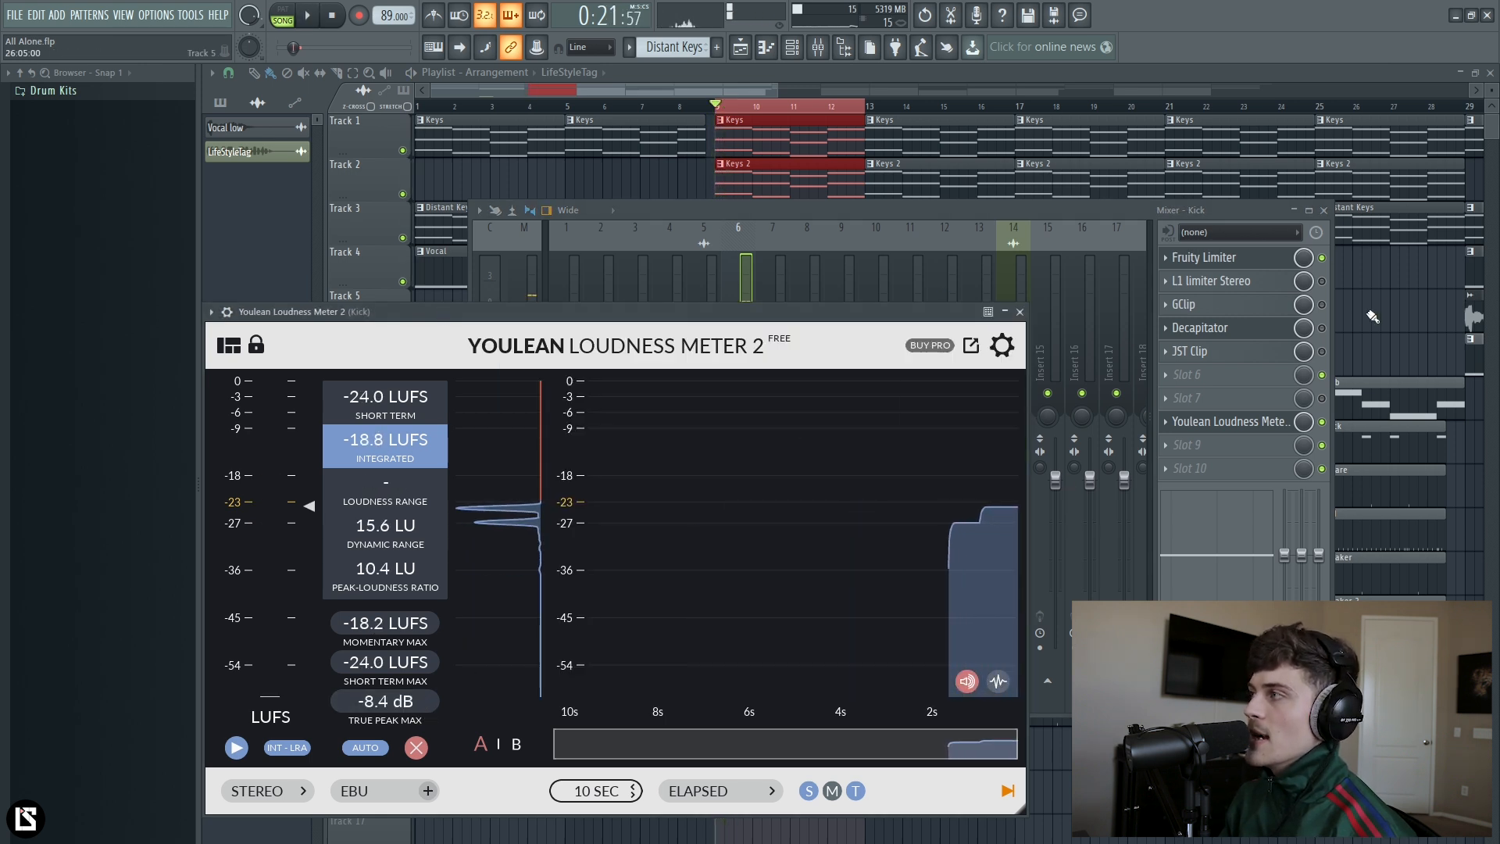
Step: Switch the Kick track's active effect to L1 limiter Stereo, reset the true peak maximum and measure the loop
left_click(1322, 282)
left_click(411, 308)
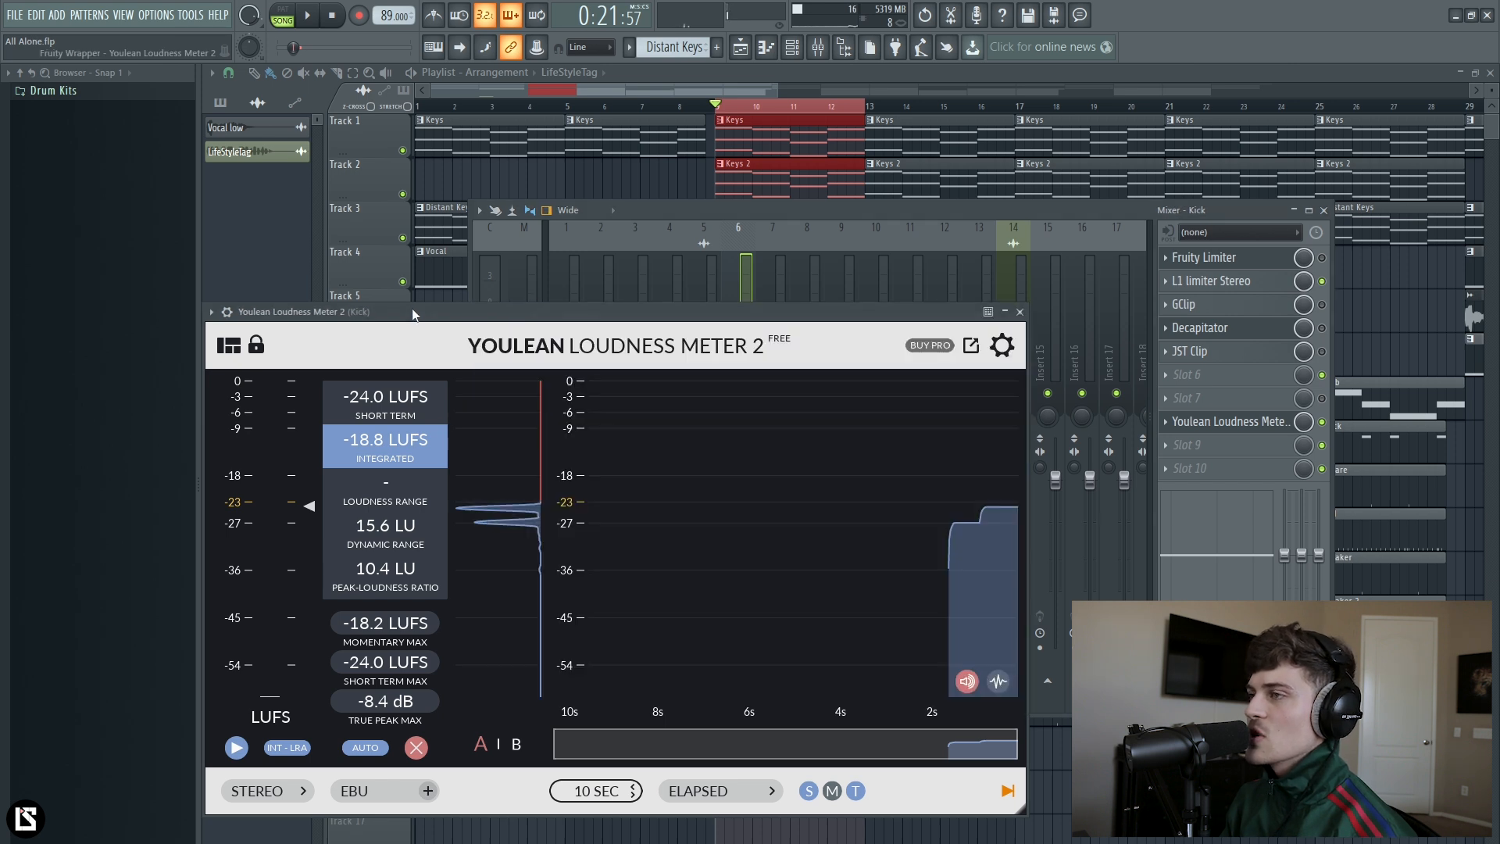
left_click(391, 699)
key("space")
key("space")
Step: Disable L1 limiter Stereo, enable GClip on the Kick track and play the loop to measure its loudness
left_click(1323, 281)
left_click(1322, 305)
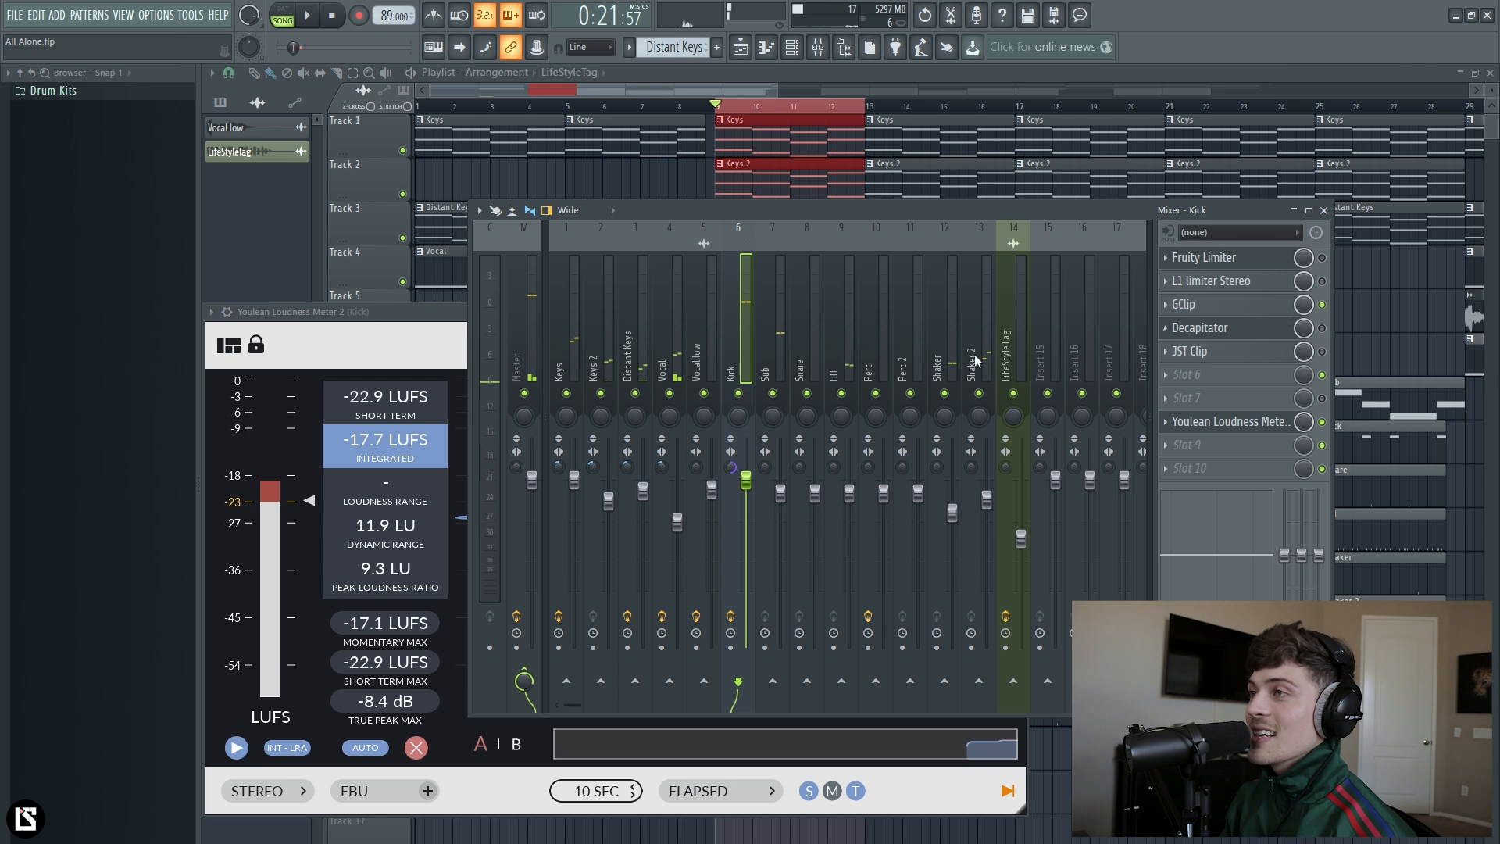
left_click(391, 325)
key("space")
key("space")
Step: Switch the Kick track's active effect from GClip to Decapitator, reset the true peak maximum and measure the loop
left_click(1322, 304)
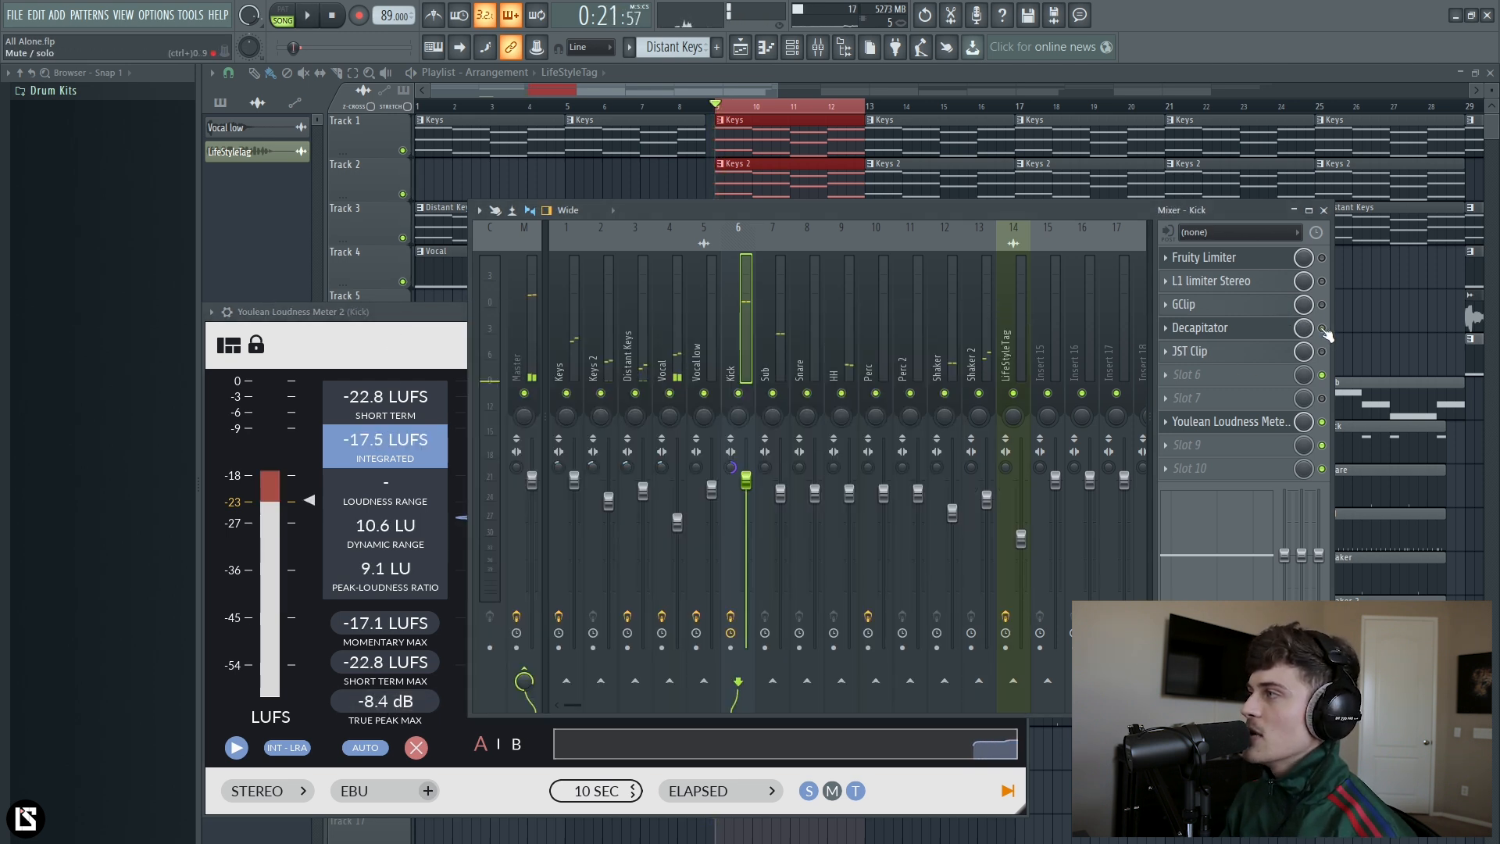
left_click(422, 327)
left_click(407, 701)
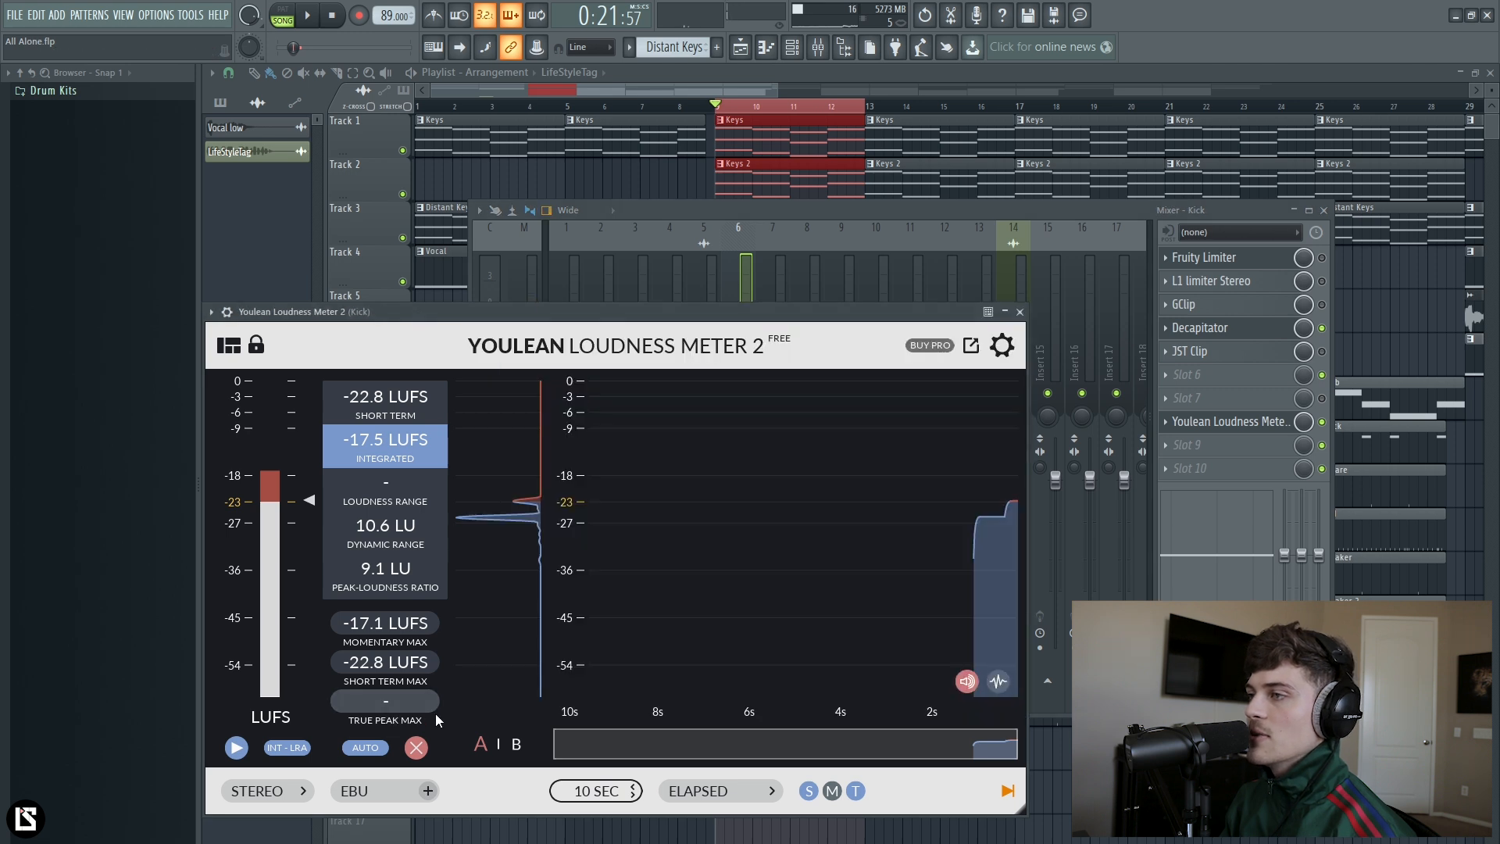
key("space")
key("space")
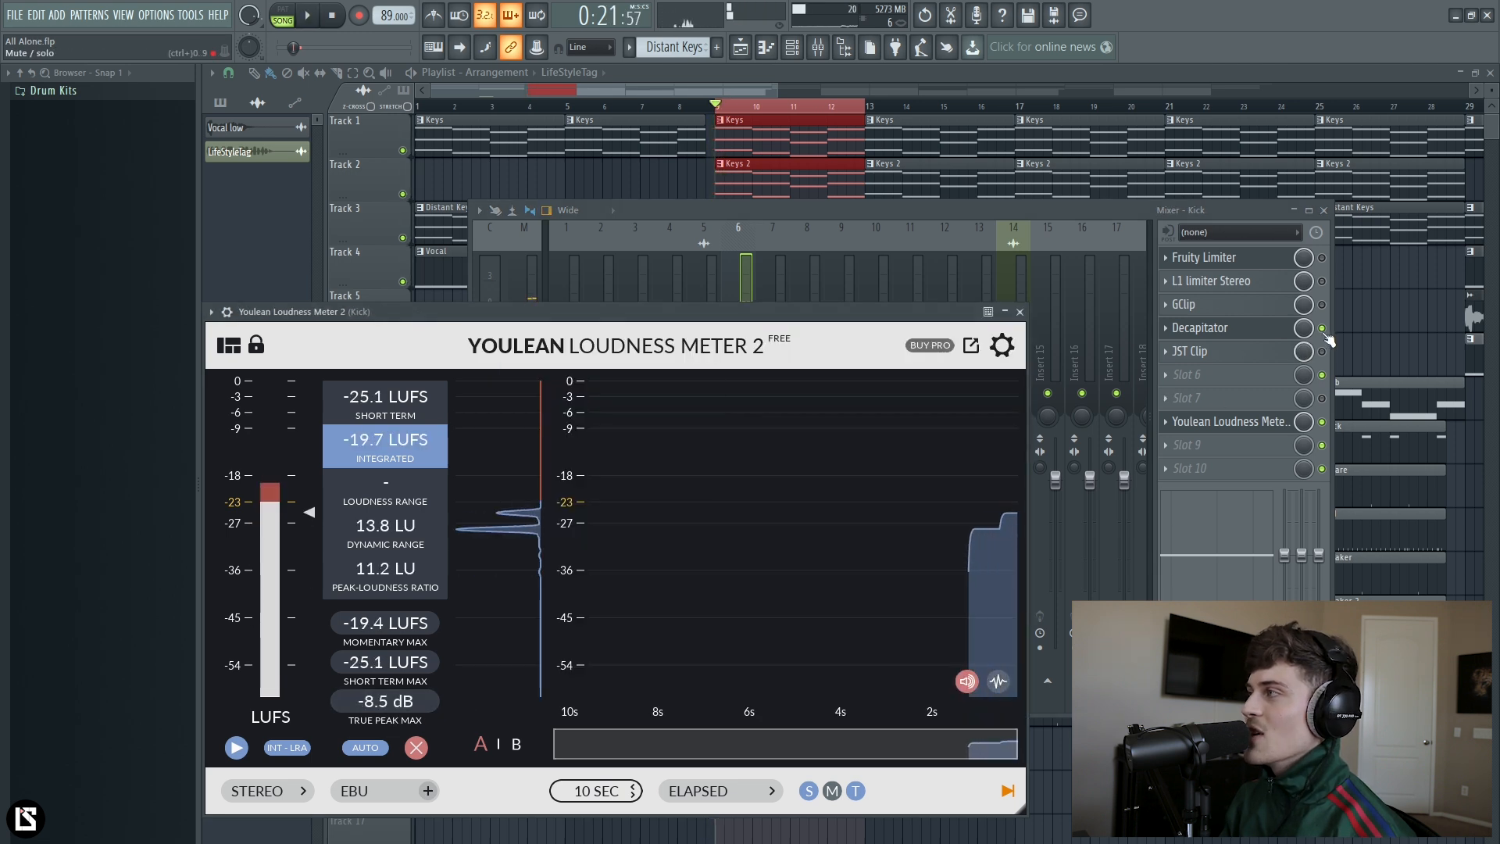
Step: Disable Decapitator, enable JST Clip on the Kick track and play the loop to measure its loudness
left_click(1322, 328)
left_click(1322, 352)
left_click(405, 319)
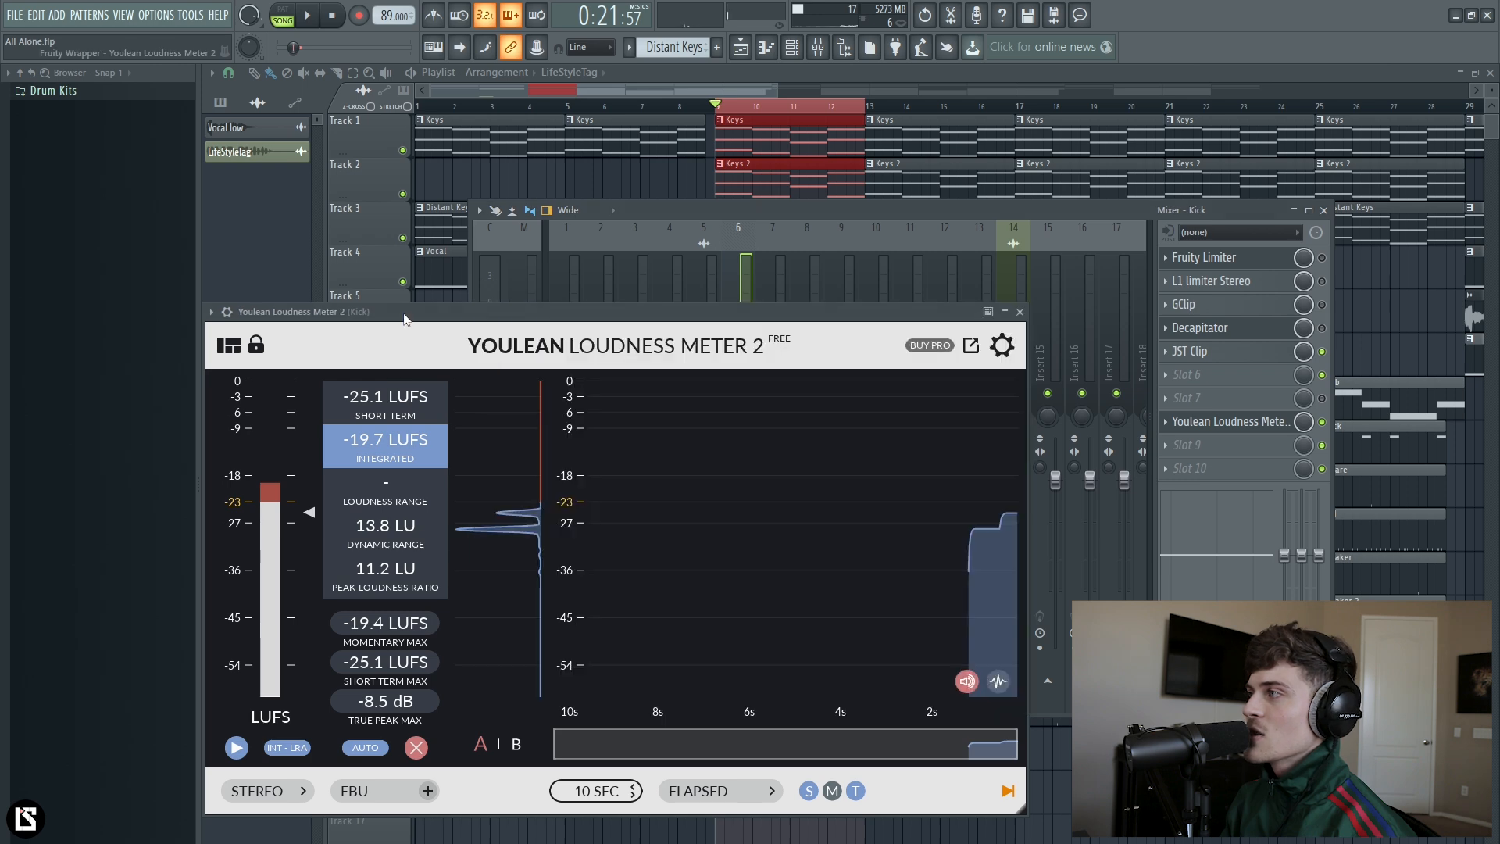
key("space")
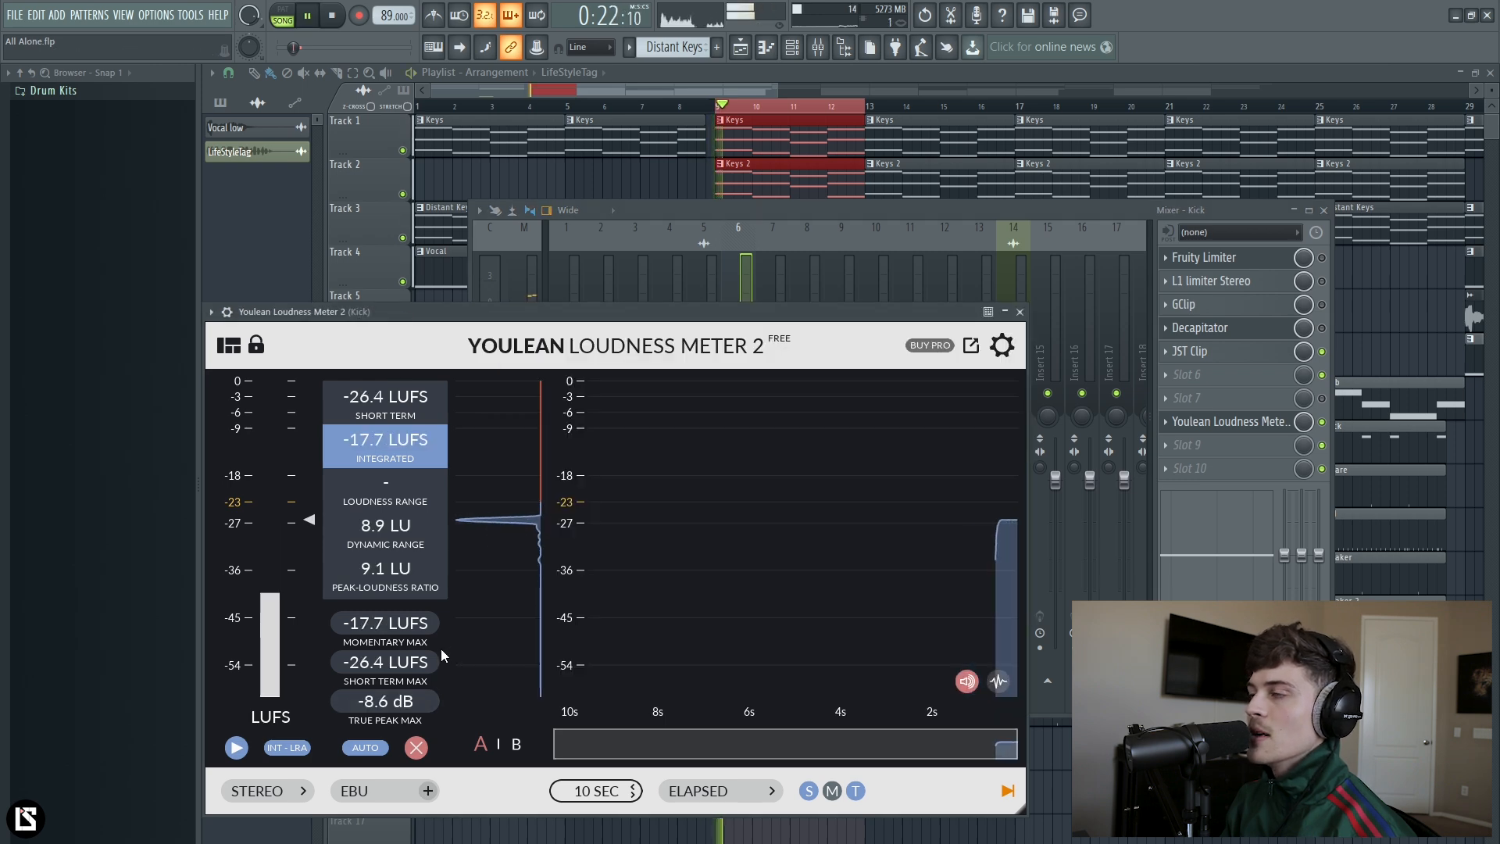
key("space")
Step: Disable JST Clip and measure the kick's loudness again with all five processing effects bypassed
left_click(1142, 340)
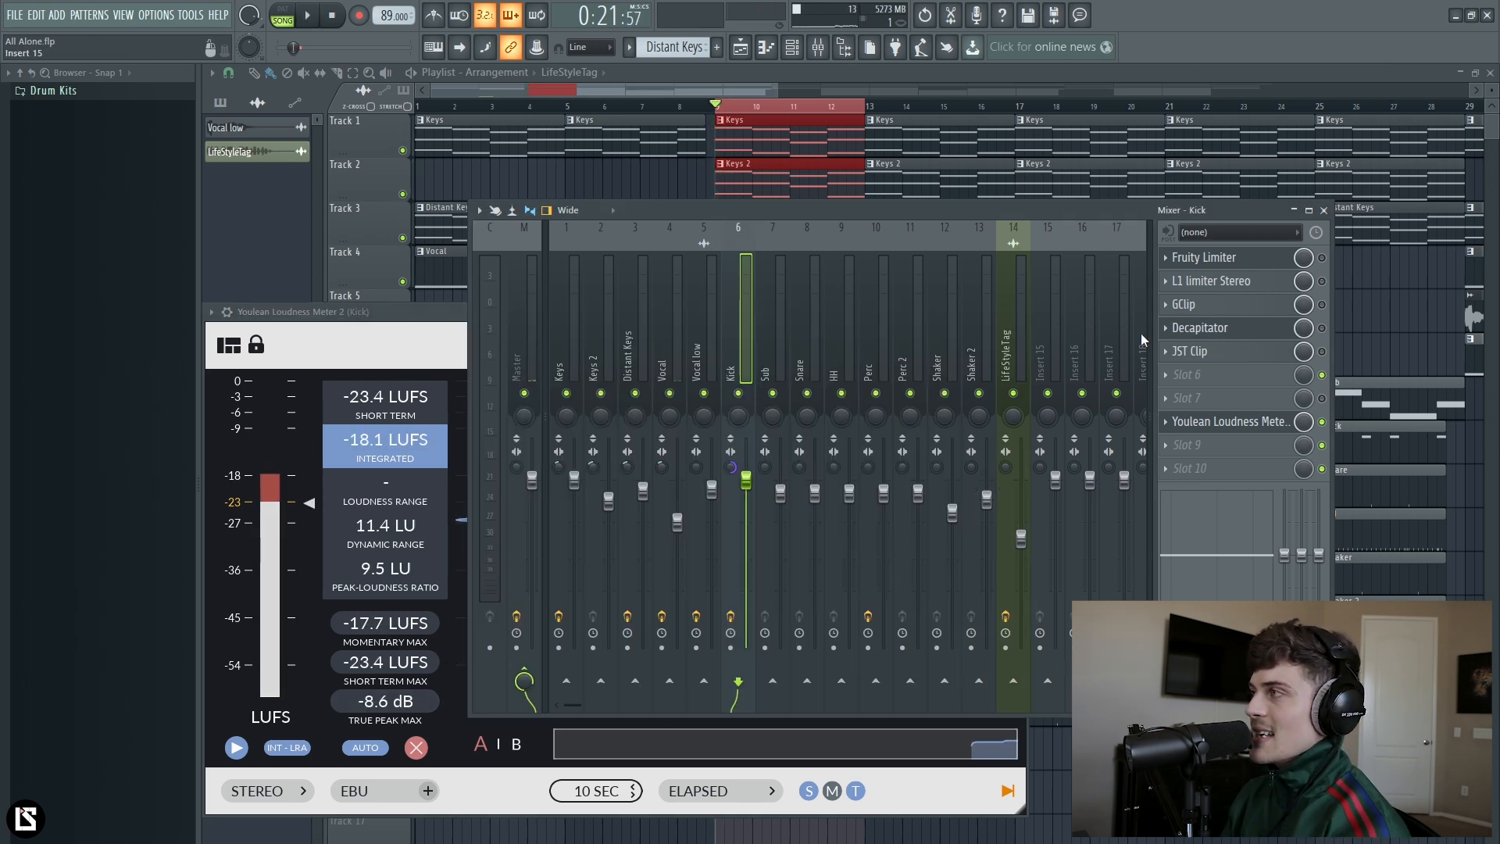
left_click(1227, 422)
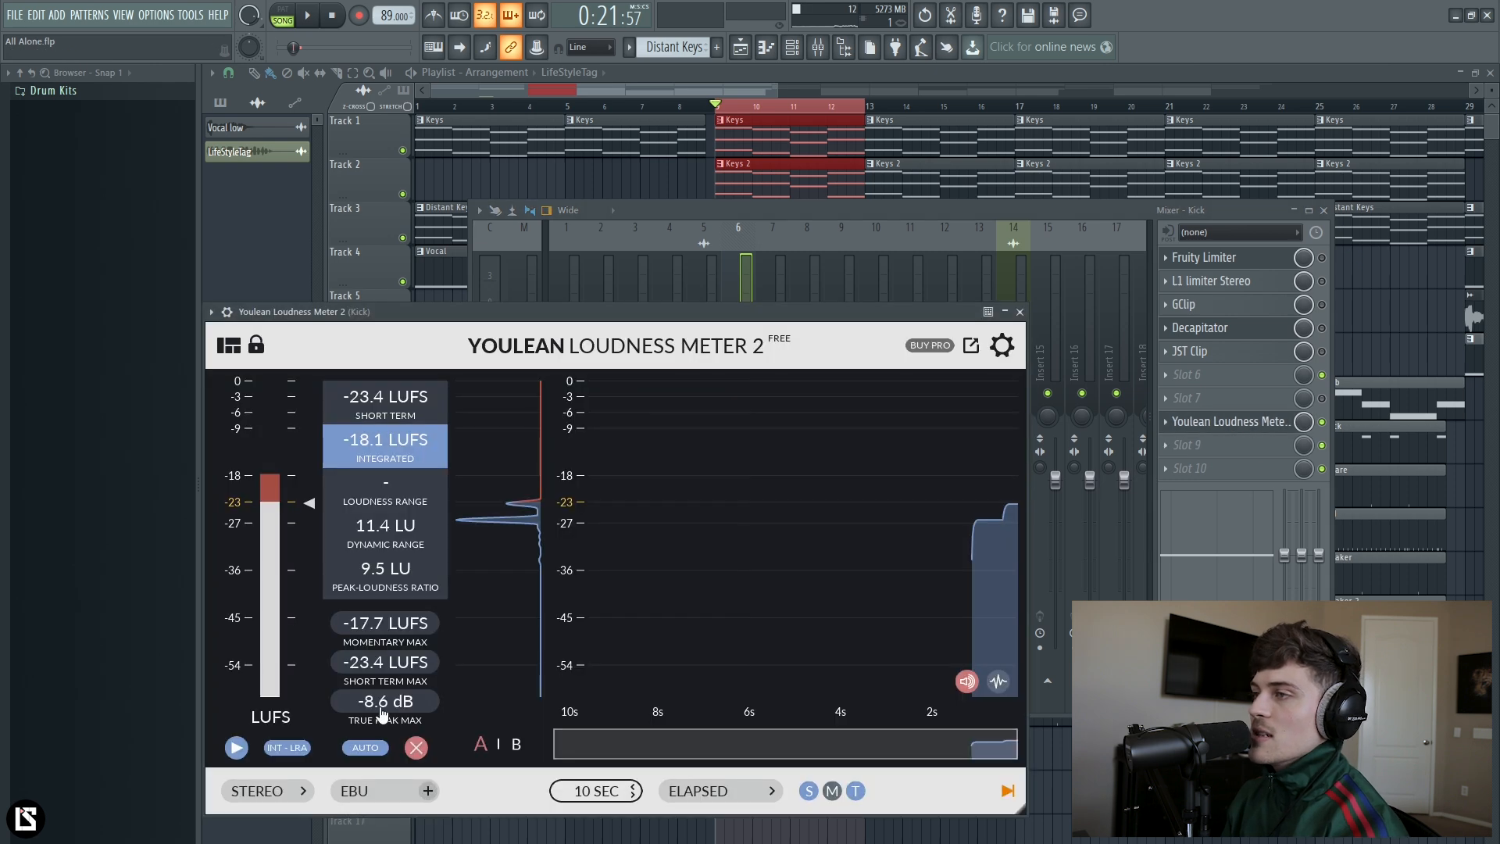
key("space")
key("space")
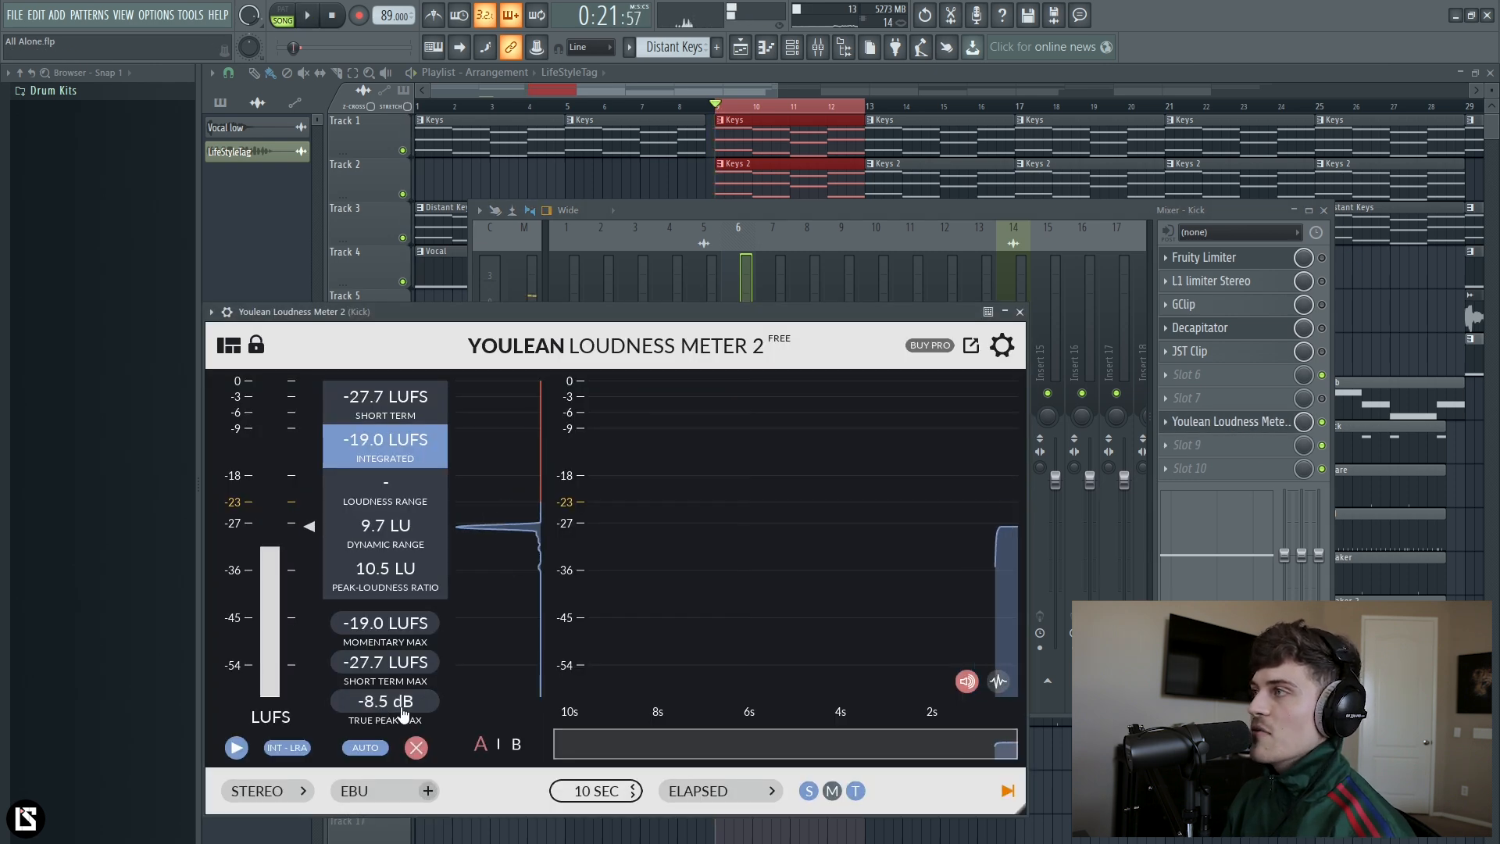
Step: Enable Fruity Limiter on the Kick track, open its settings and place its window clear of the effect slots
left_click_drag(698, 209, 719, 217)
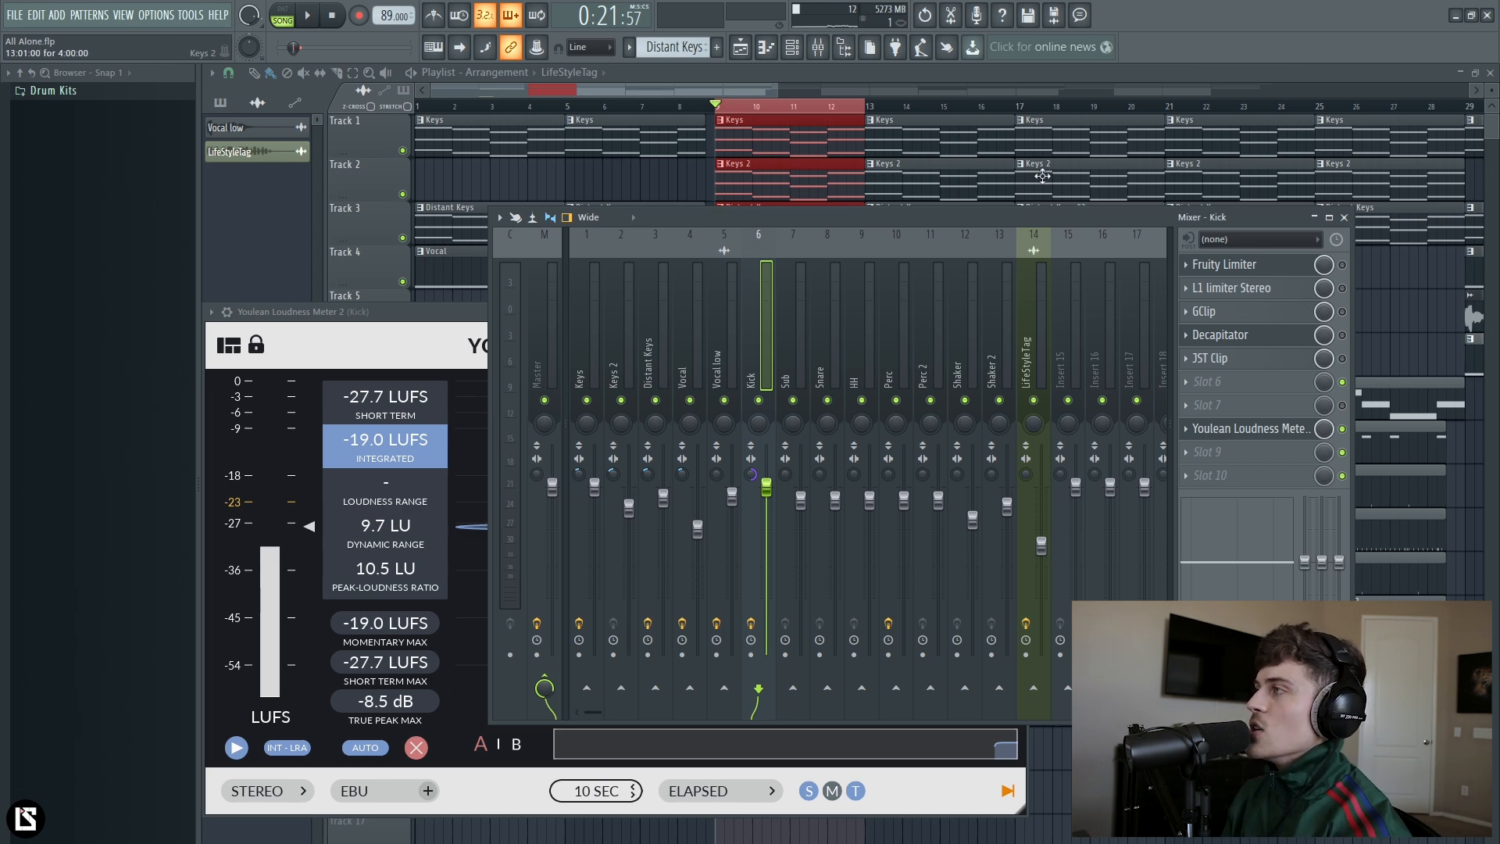
left_click(1256, 266)
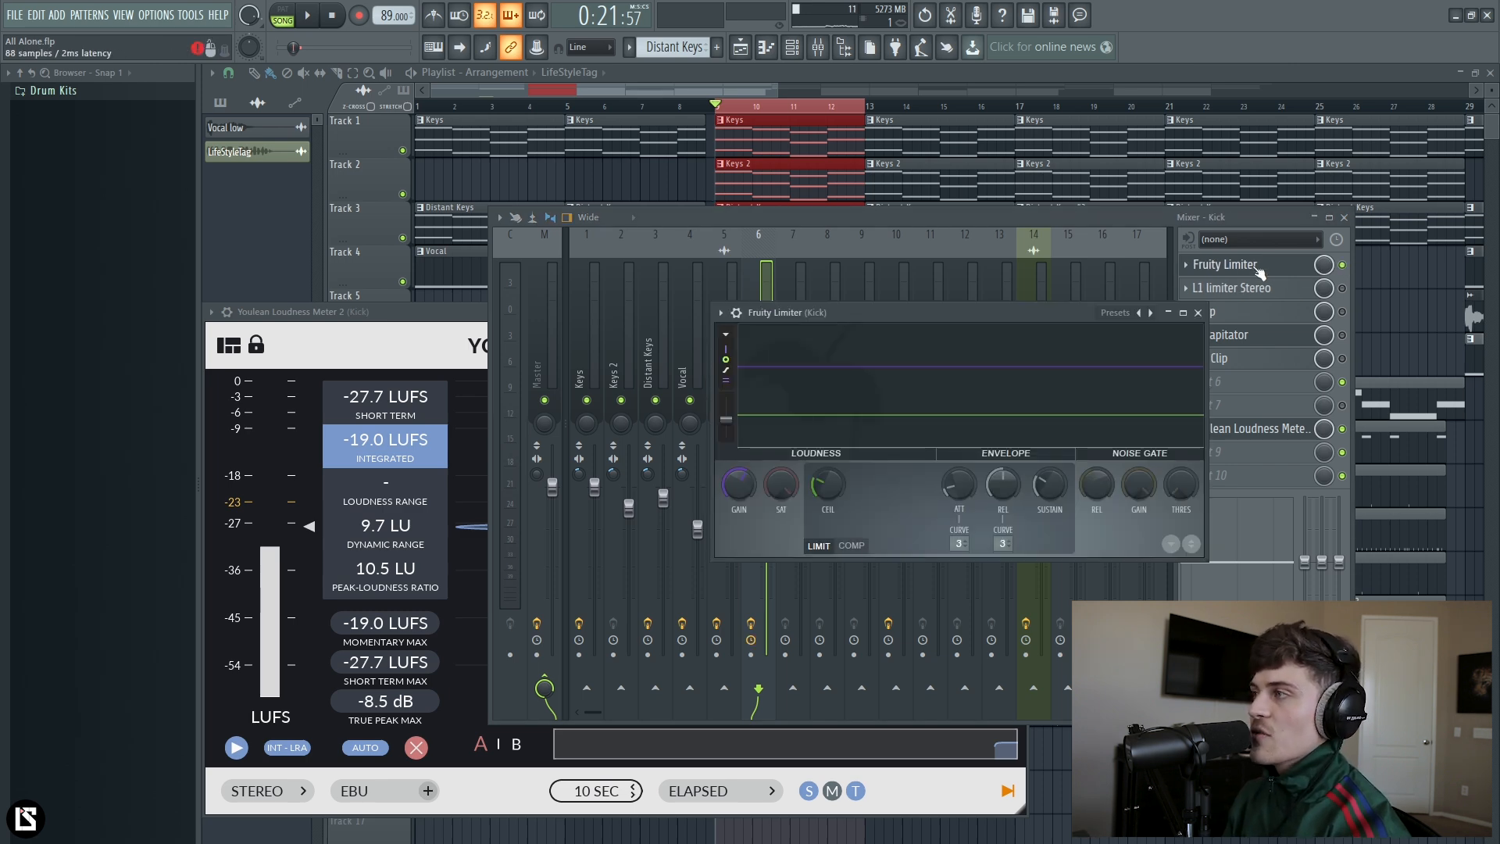
left_click_drag(874, 313, 461, 419)
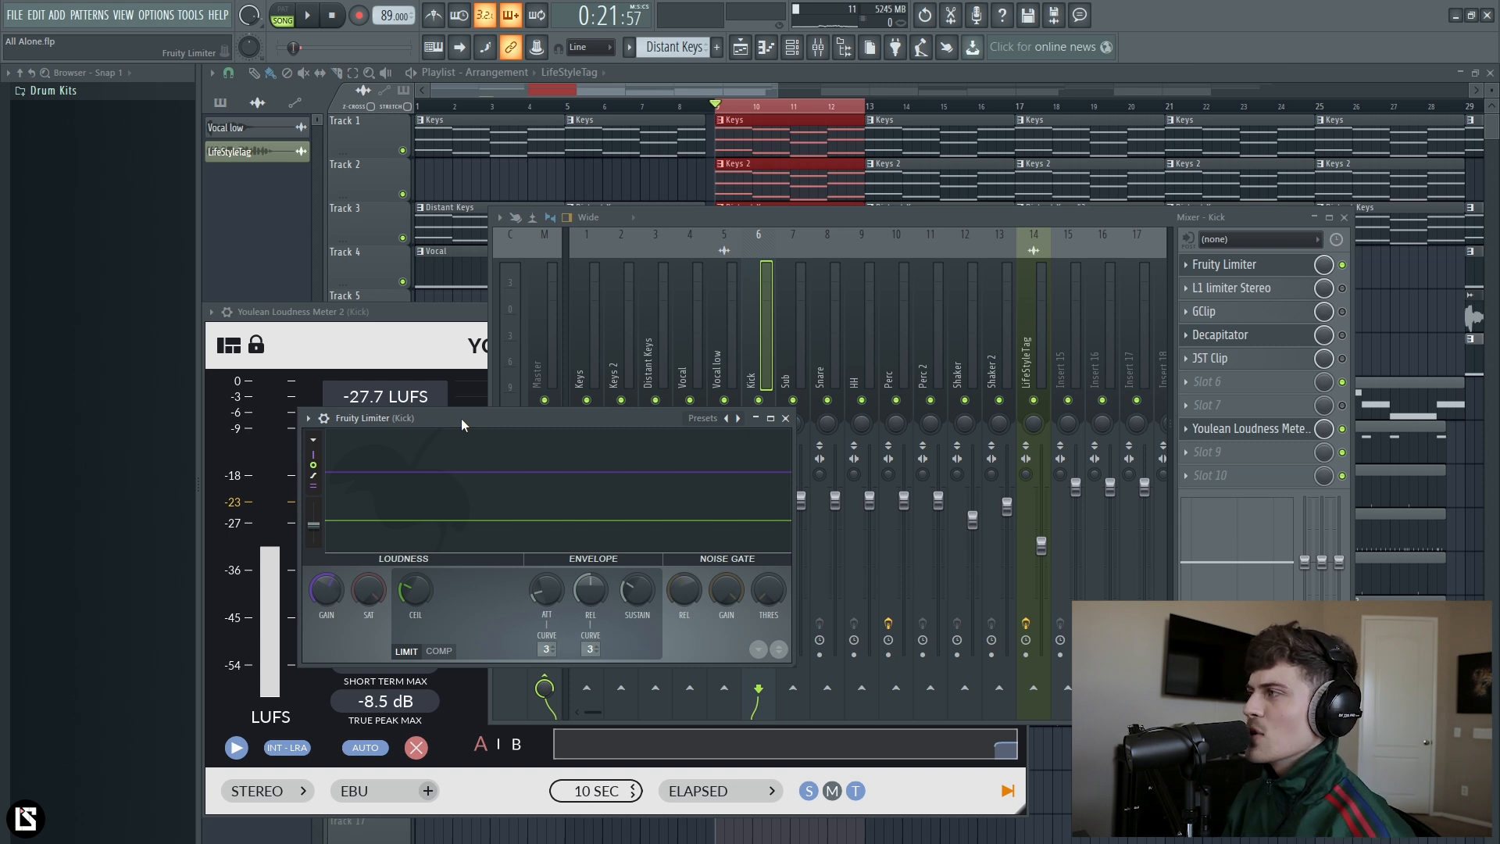
Step: Examine the GClip and JST Clip settings on the Kick track, and close both plugin windows
left_click(1224, 317)
left_click(1226, 359)
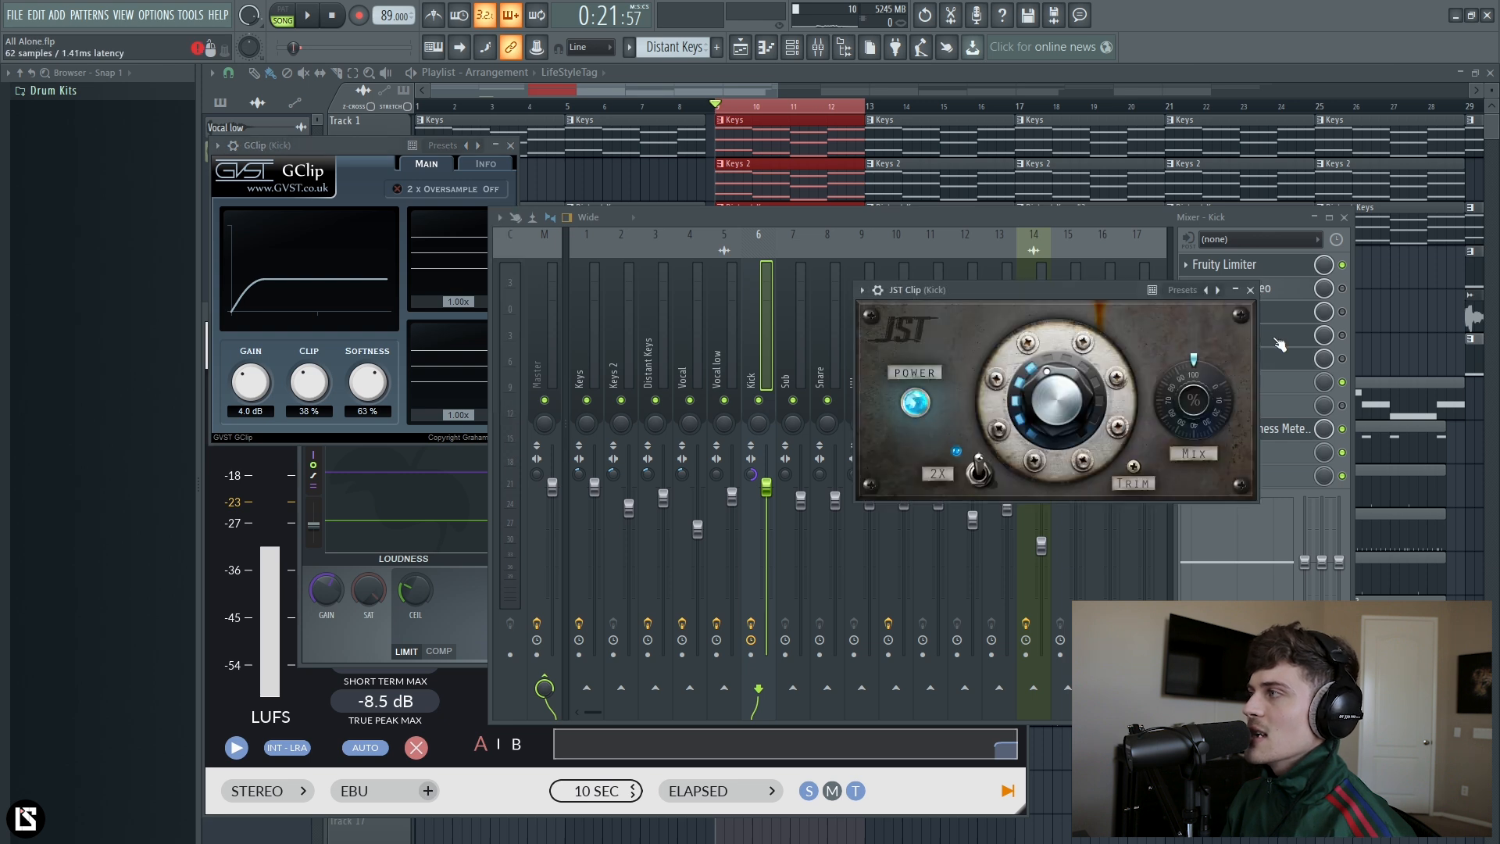
left_click(1251, 290)
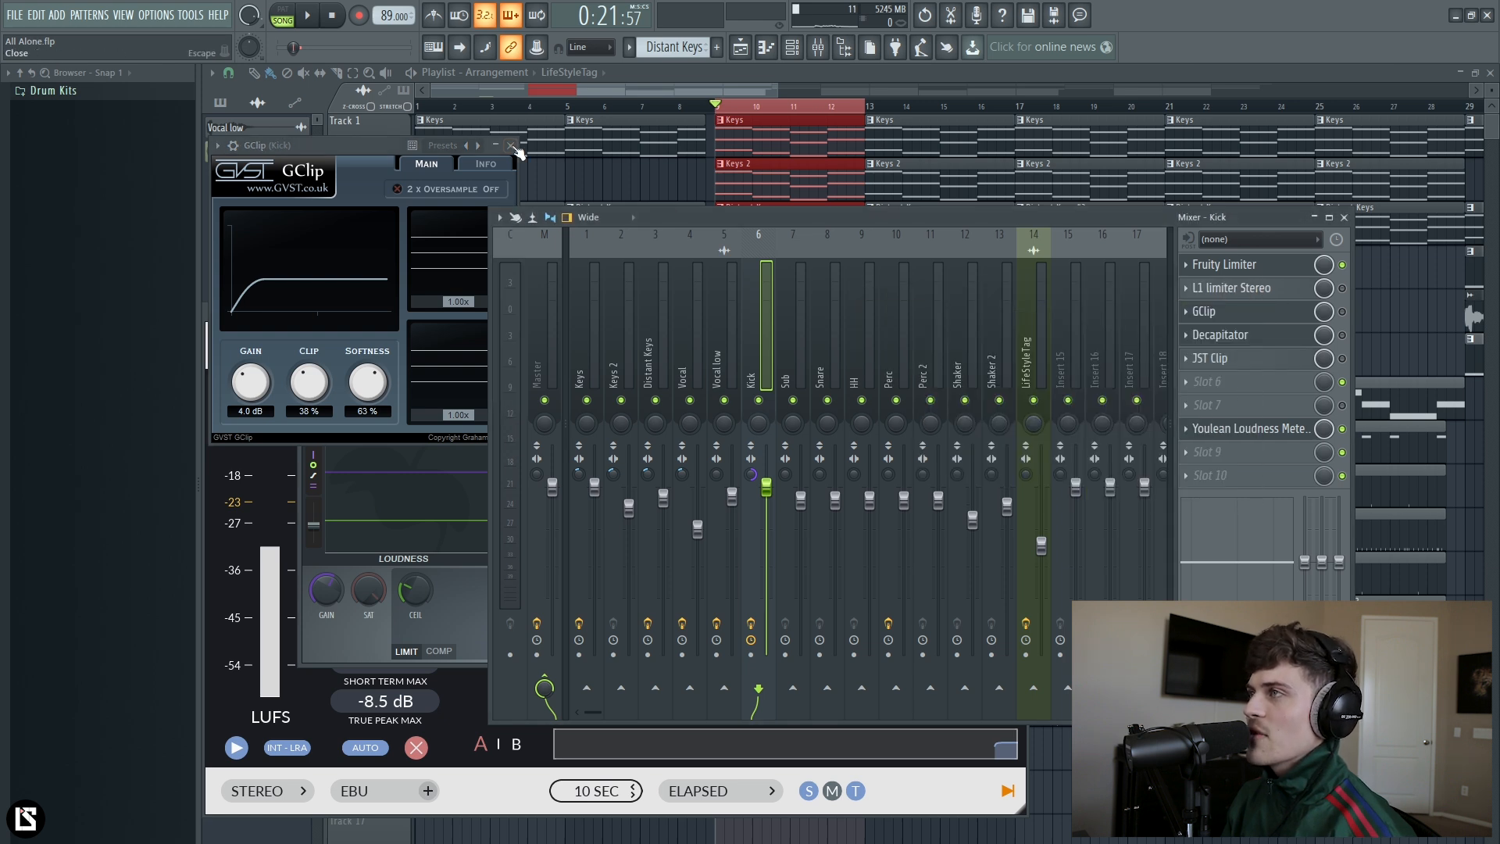
left_click(511, 146)
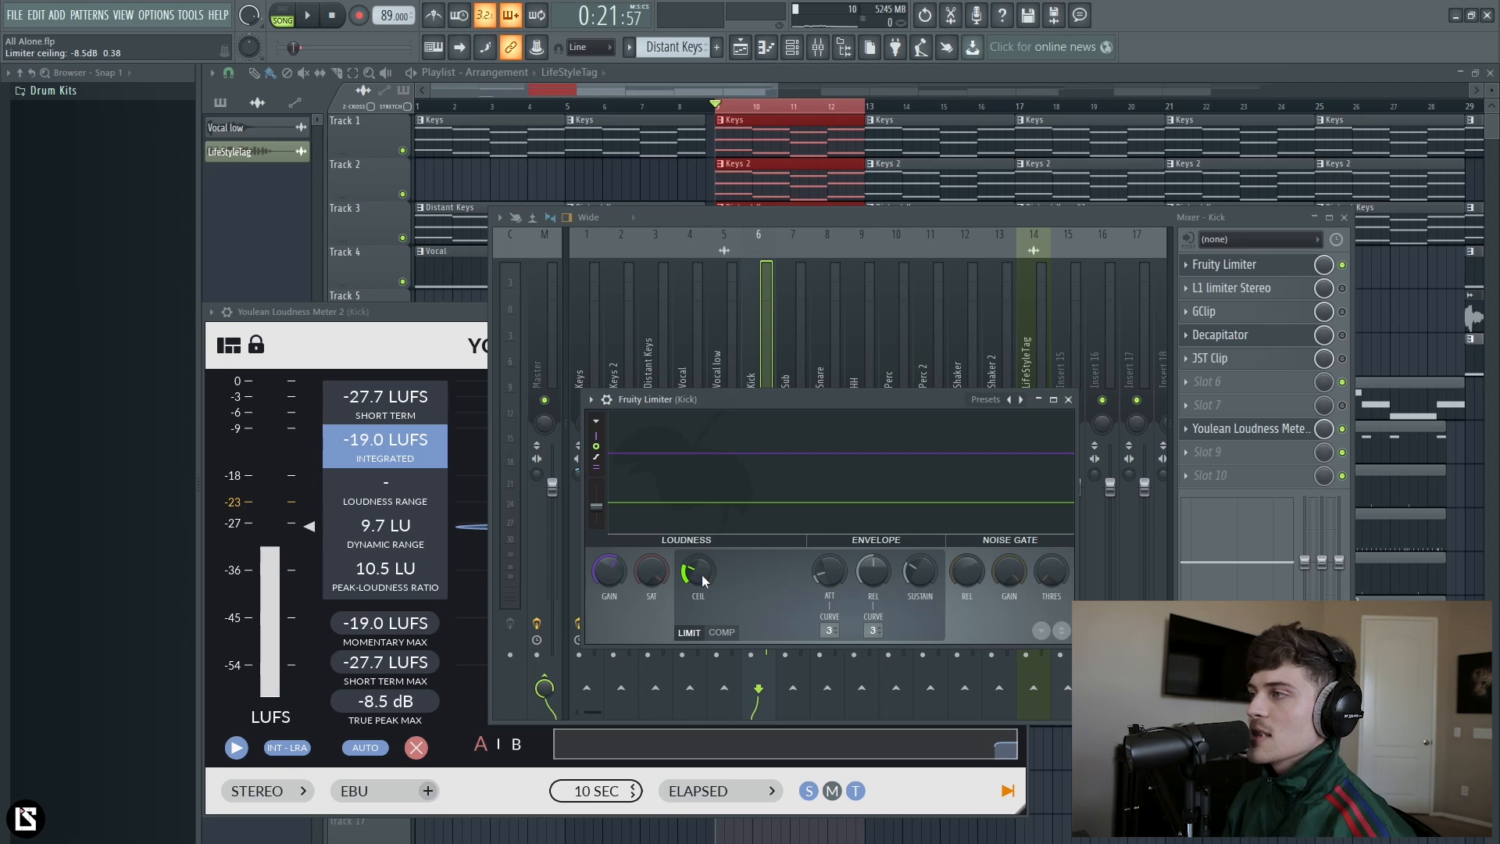
Step: Check Fruity Limiter's ceiling, reset its gain to 0 dB and raise the gain back to 7.4 dB
mouse_move(702, 574)
left_mouse_down()
mouse_move(702, 559)
mouse_move(702, 578)
left_mouse_up()
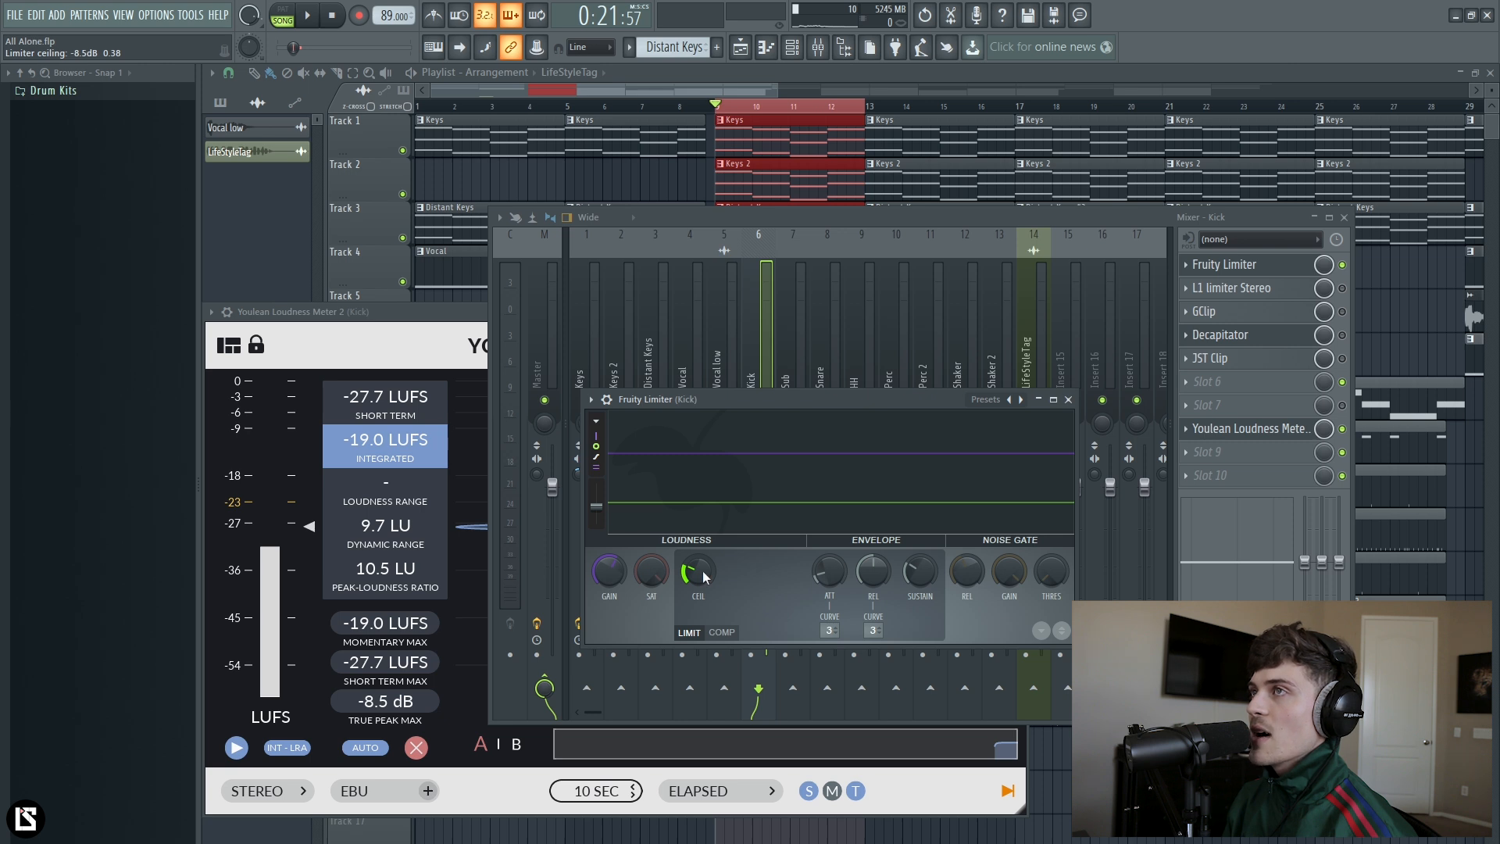
left_click(612, 576, "alt")
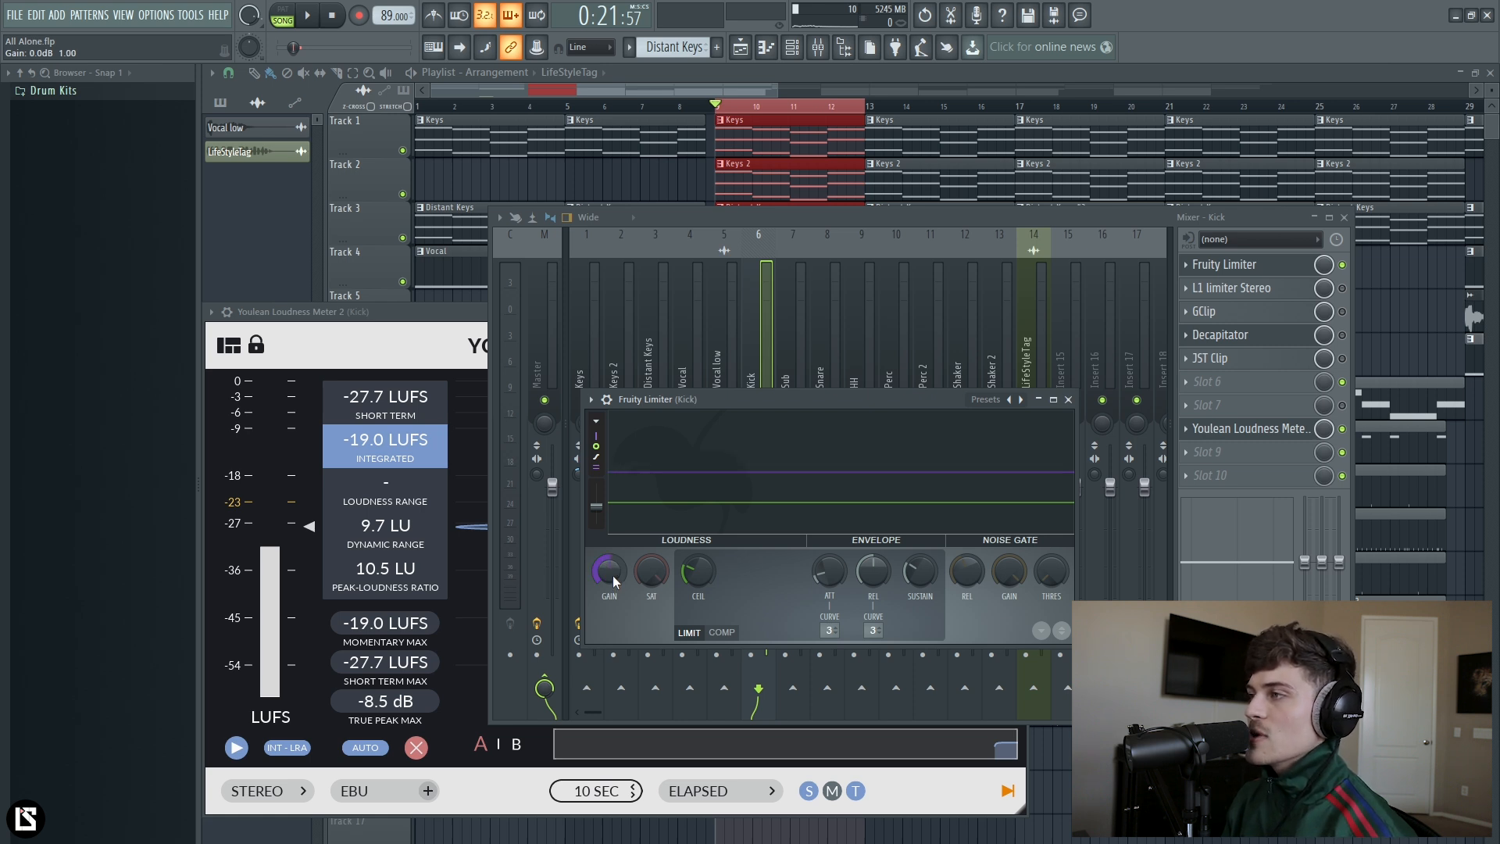
left_click_drag(611, 571, 611, 541)
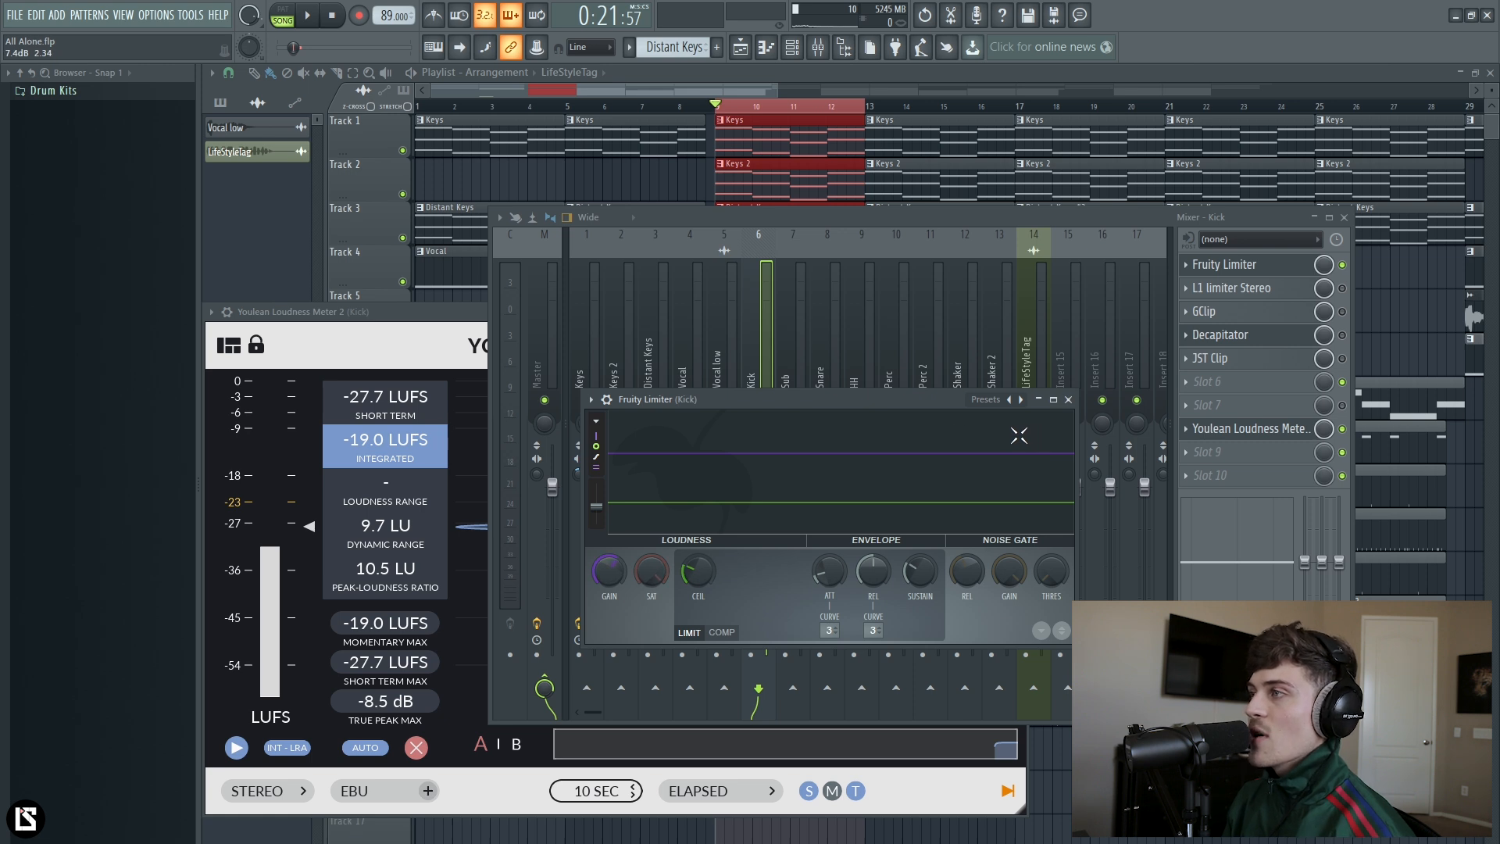
Step: Open L1 limiter Stereo beside Fruity Limiter, raise its threshold to -8.5 dB and return it to -12.5 dB
left_click_drag(828, 402, 508, 379)
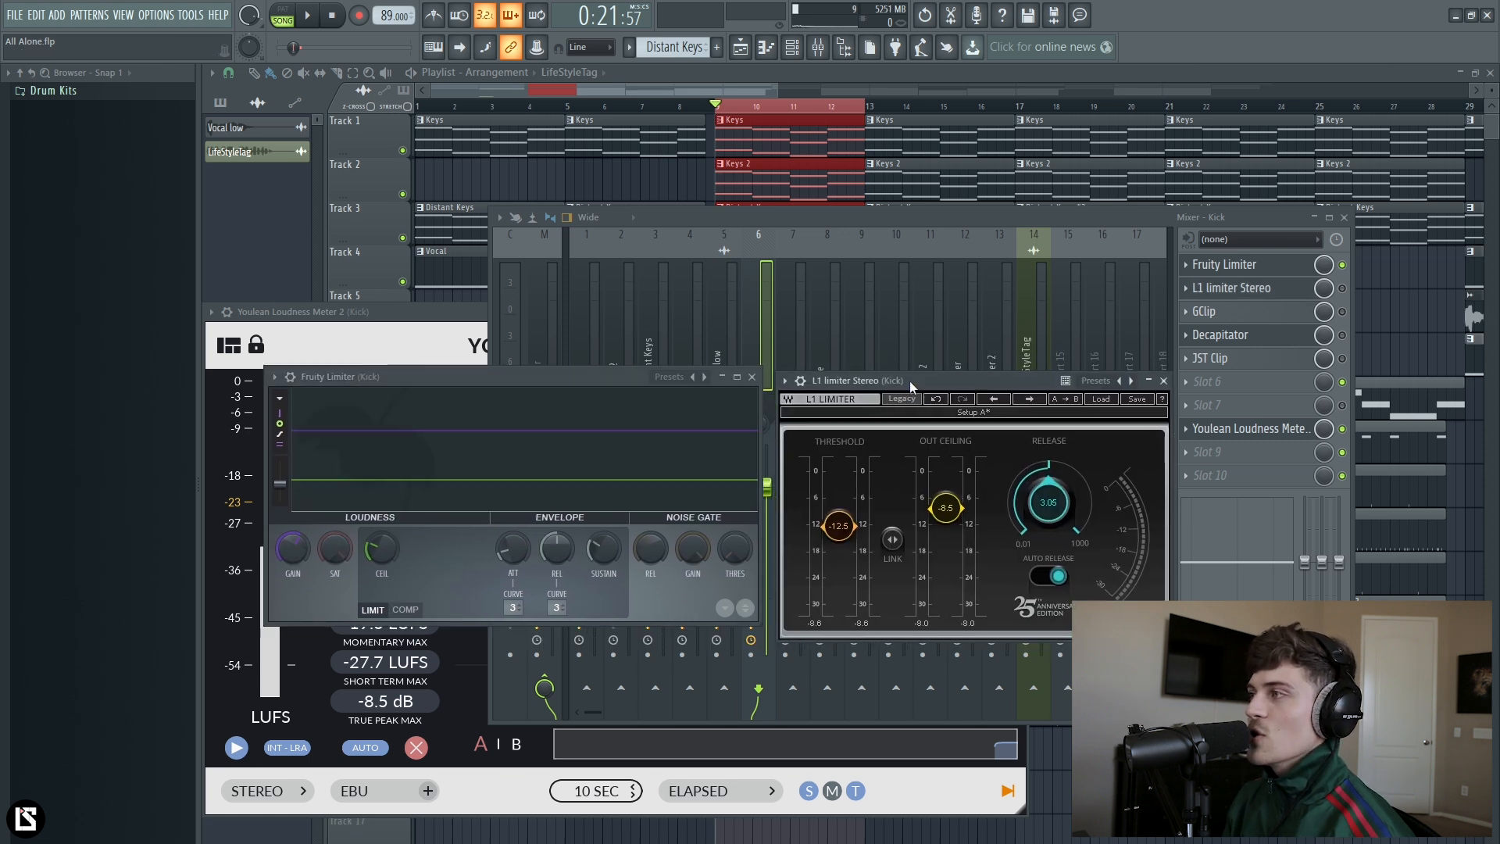
left_click_drag(909, 381, 913, 382)
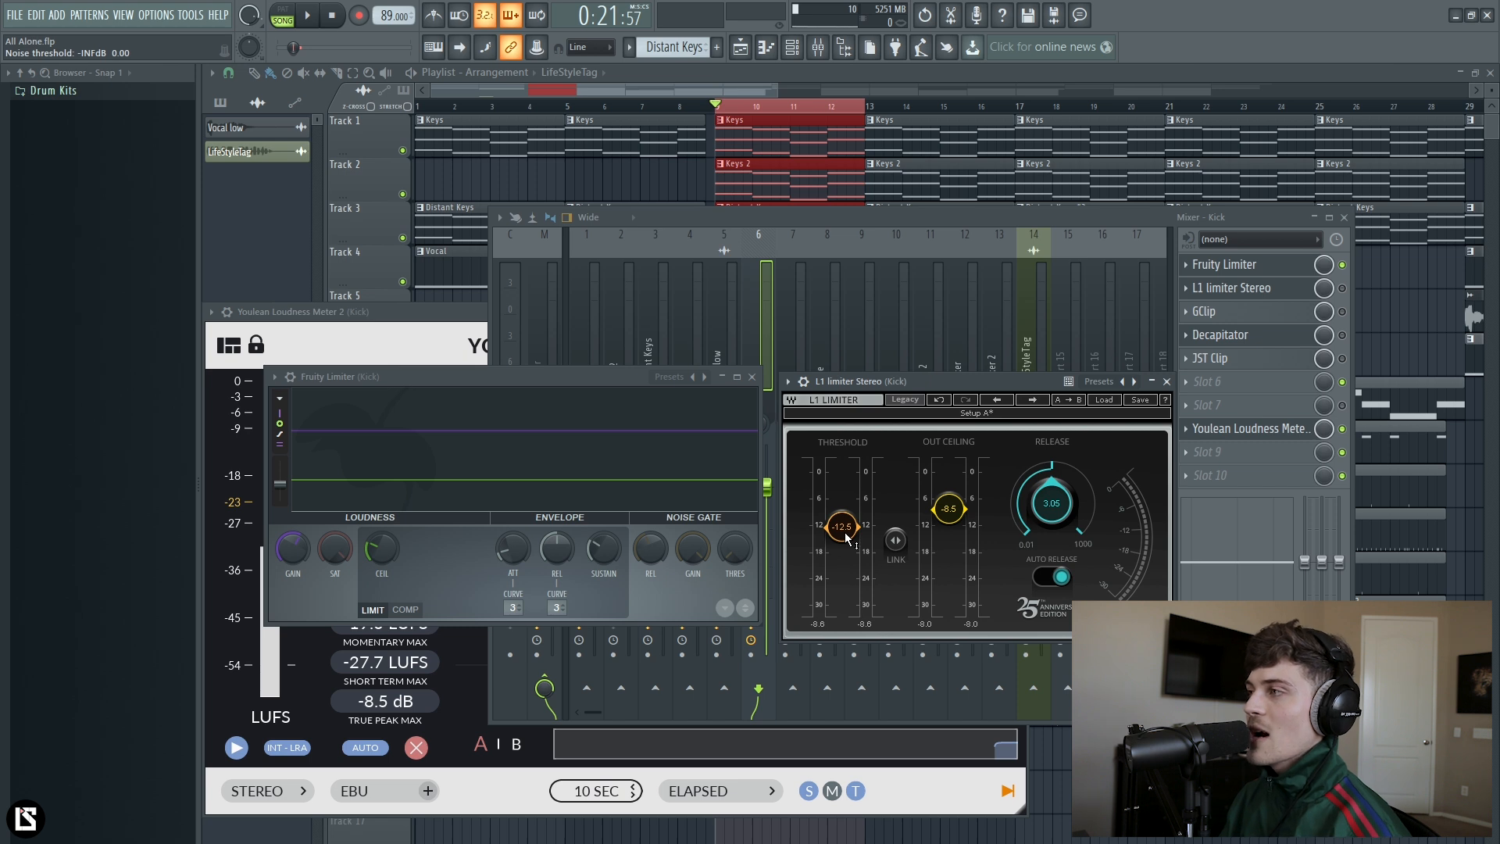
left_click_drag(847, 537, 846, 517)
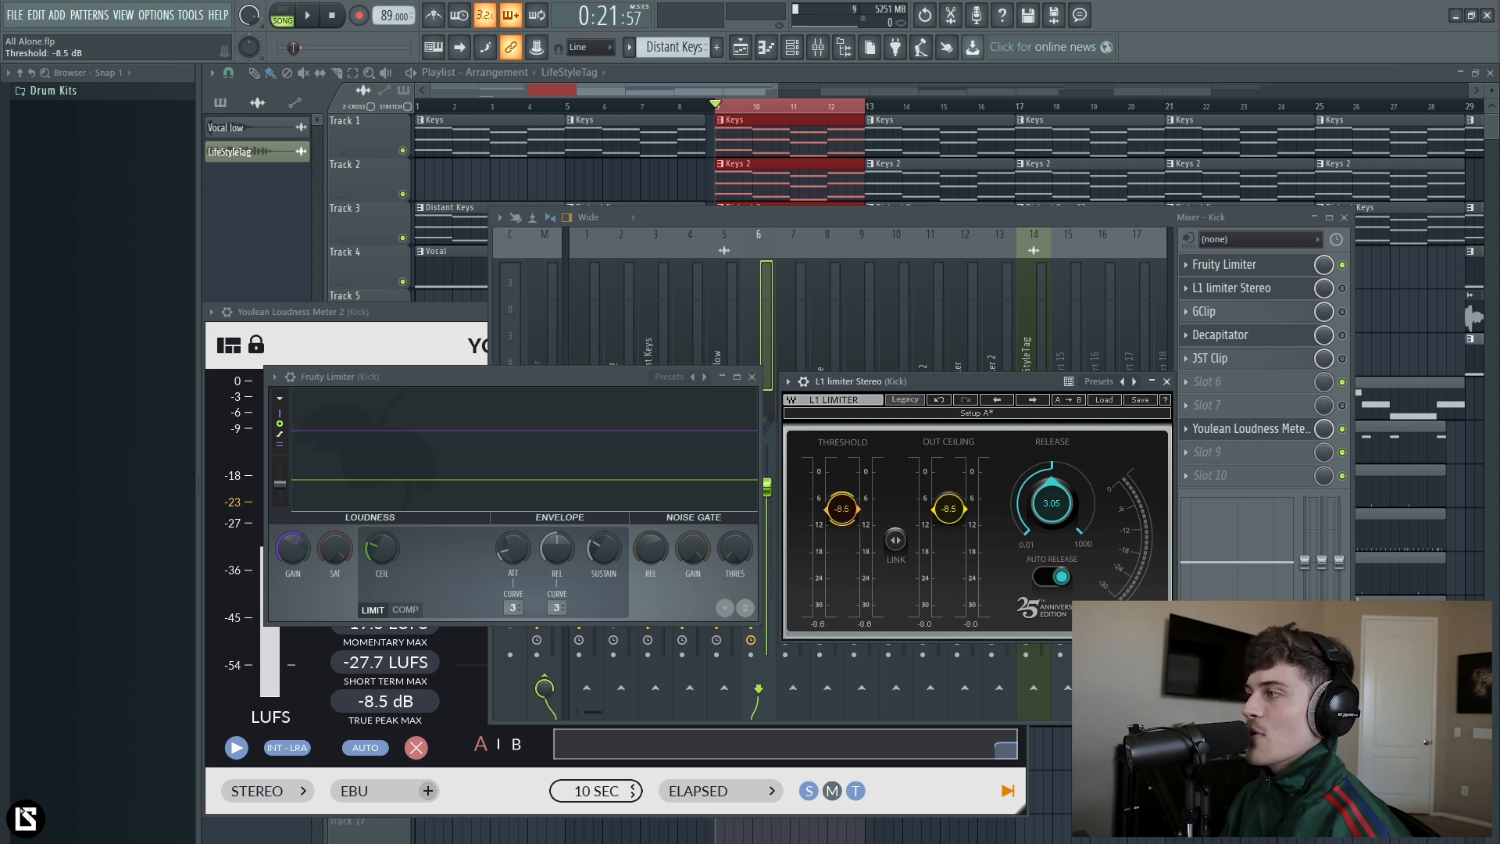
left_click_drag(841, 512, 841, 527)
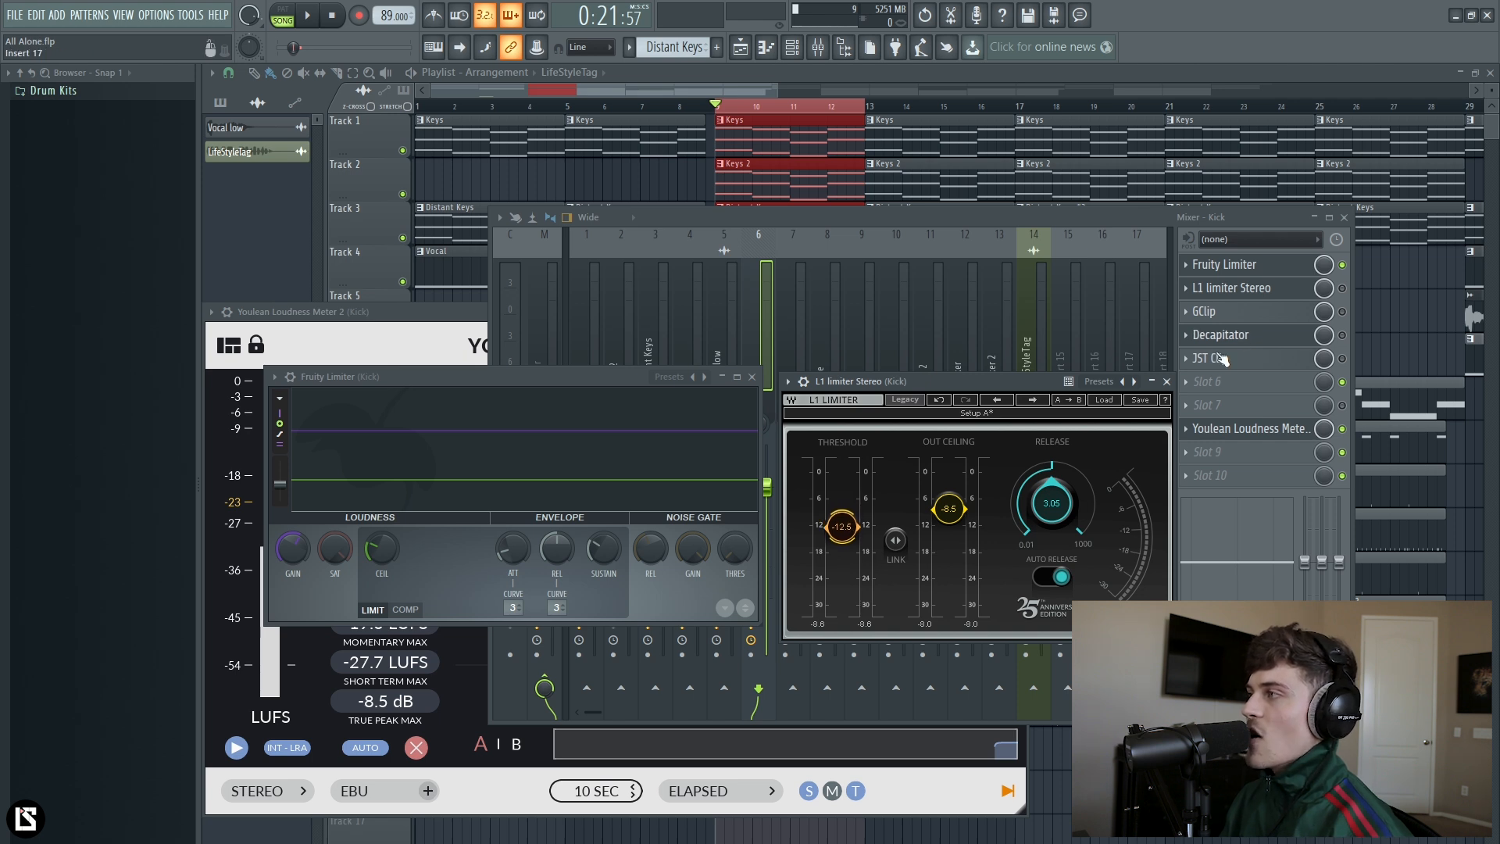
Step: Close the L1 limiter Stereo and Fruity Limiter windows and bring the Kick's loudness meter to the front
left_click(1167, 381)
left_click(366, 375)
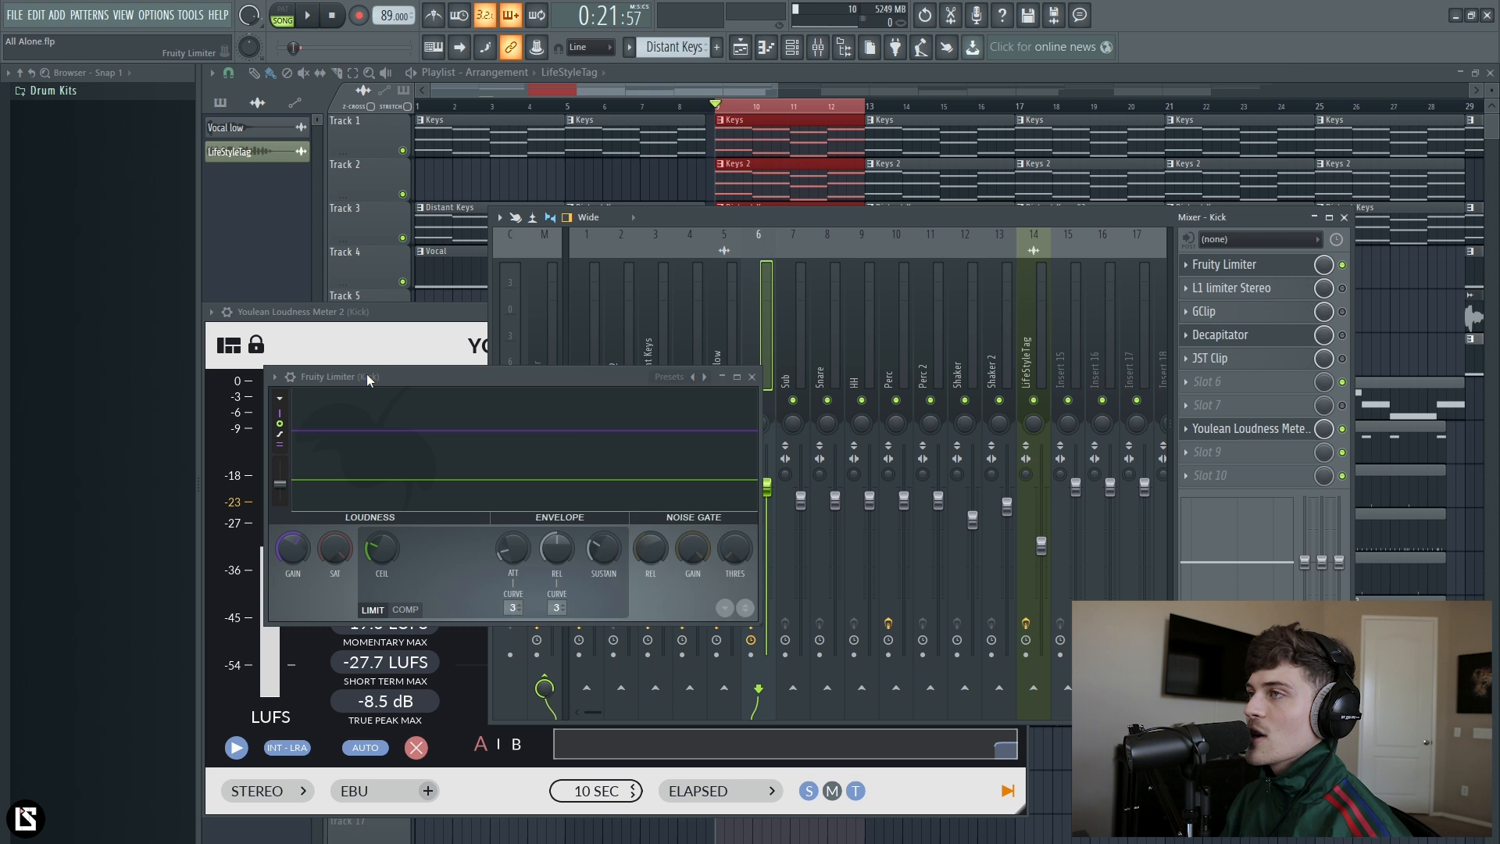
left_click(755, 378)
left_click(422, 315)
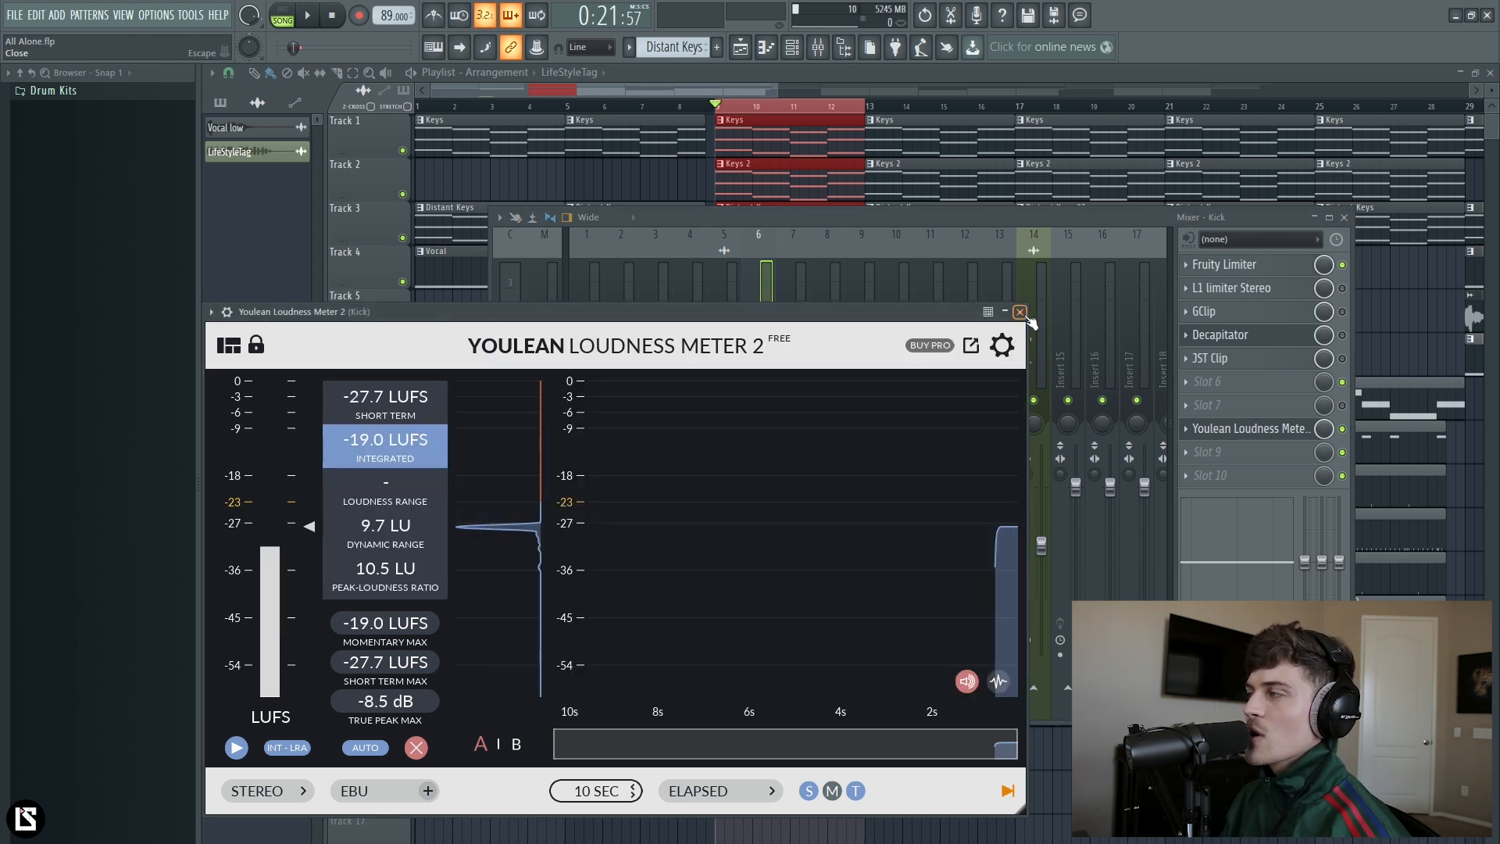
Step: Open the Kick's Fruity Limiter, play the mix with it bypassed and enabled, and check the Kick's loudness meter
left_click(1250, 265)
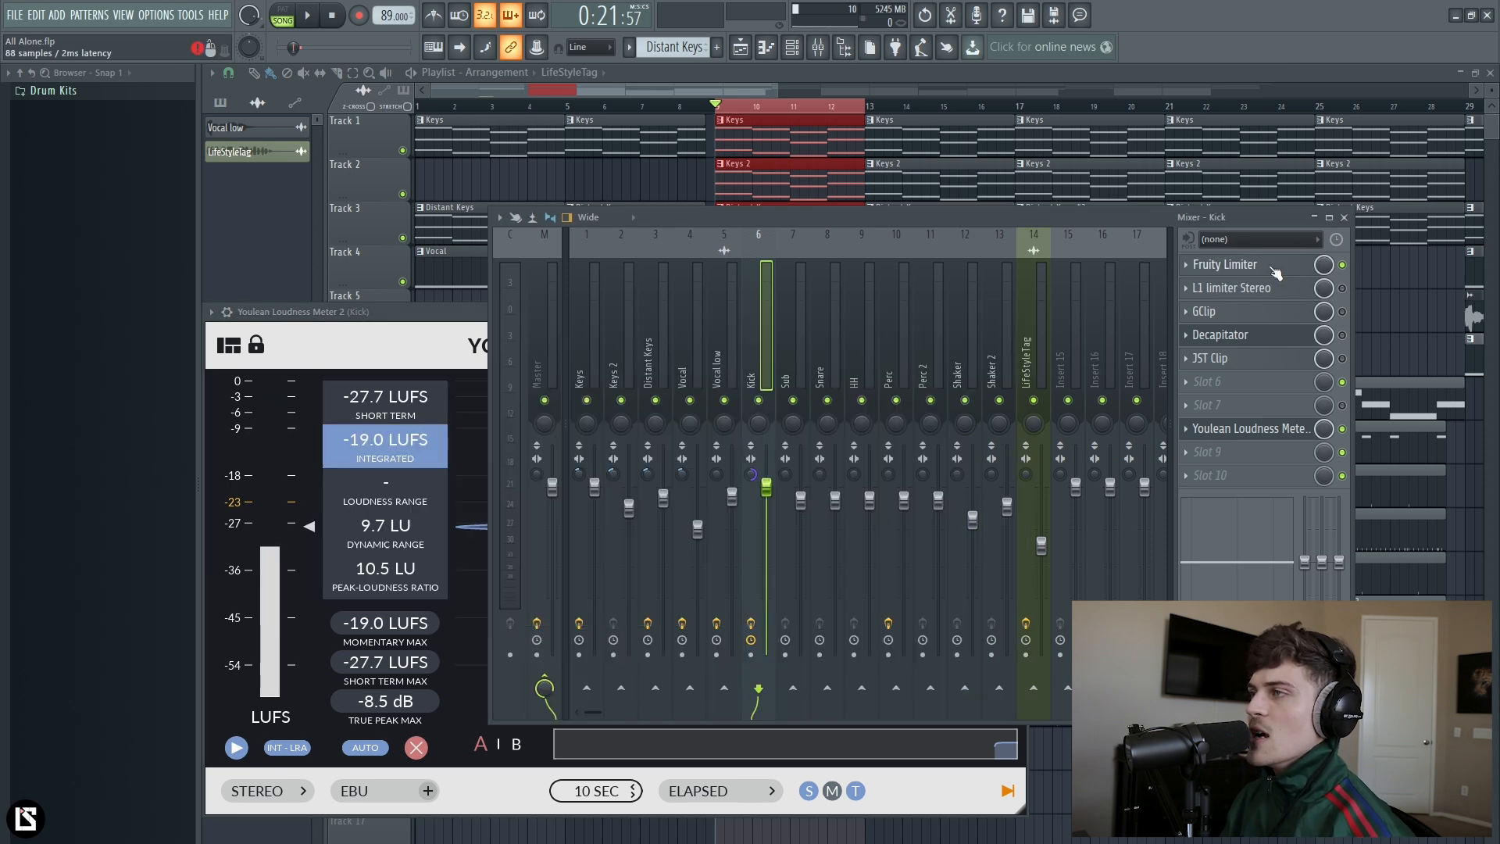
left_click_drag(450, 377, 729, 400)
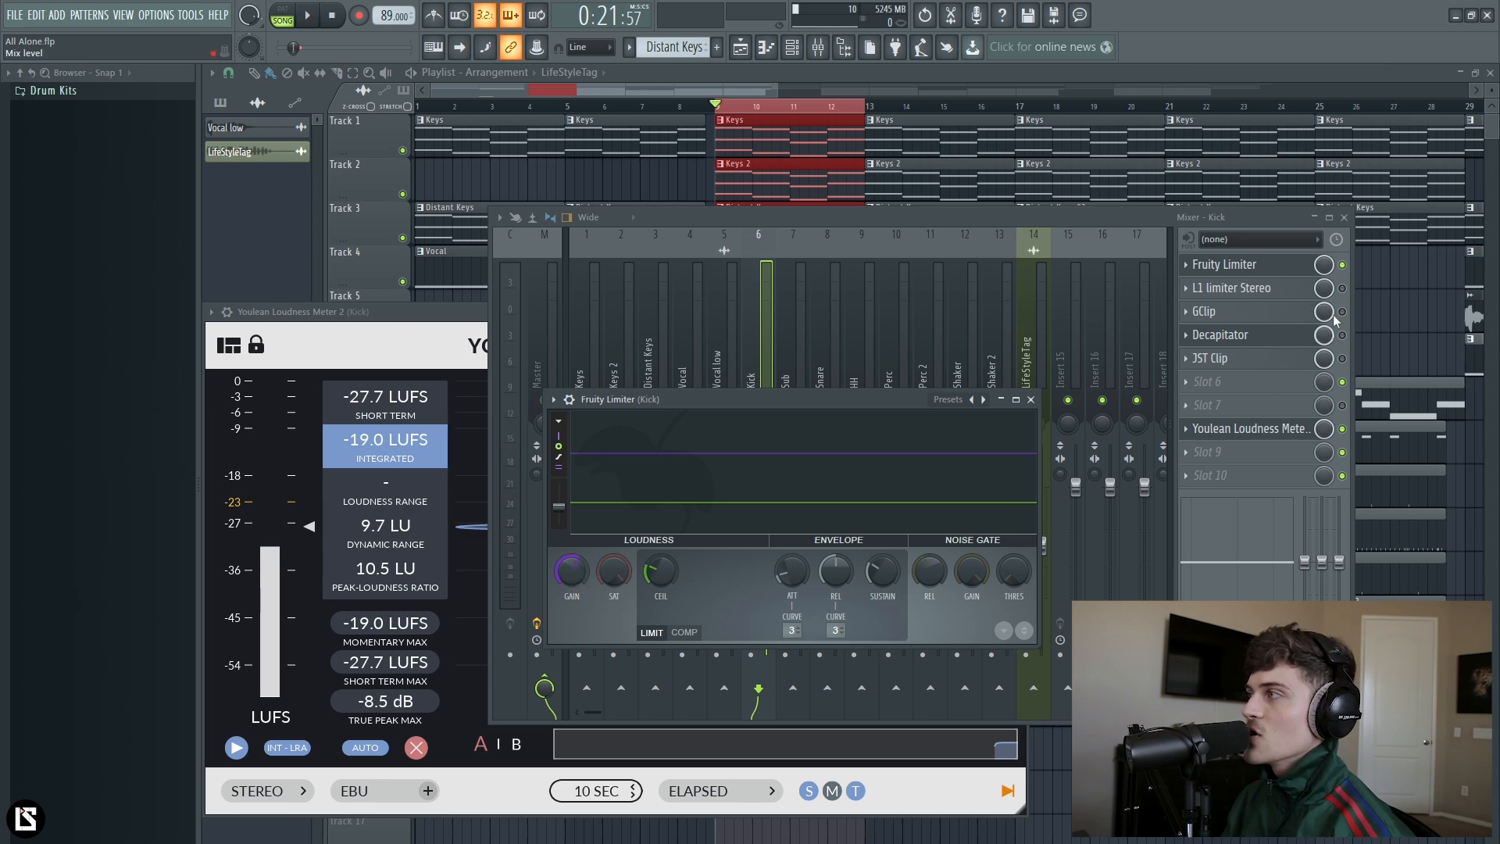
left_click(1343, 267)
key("space")
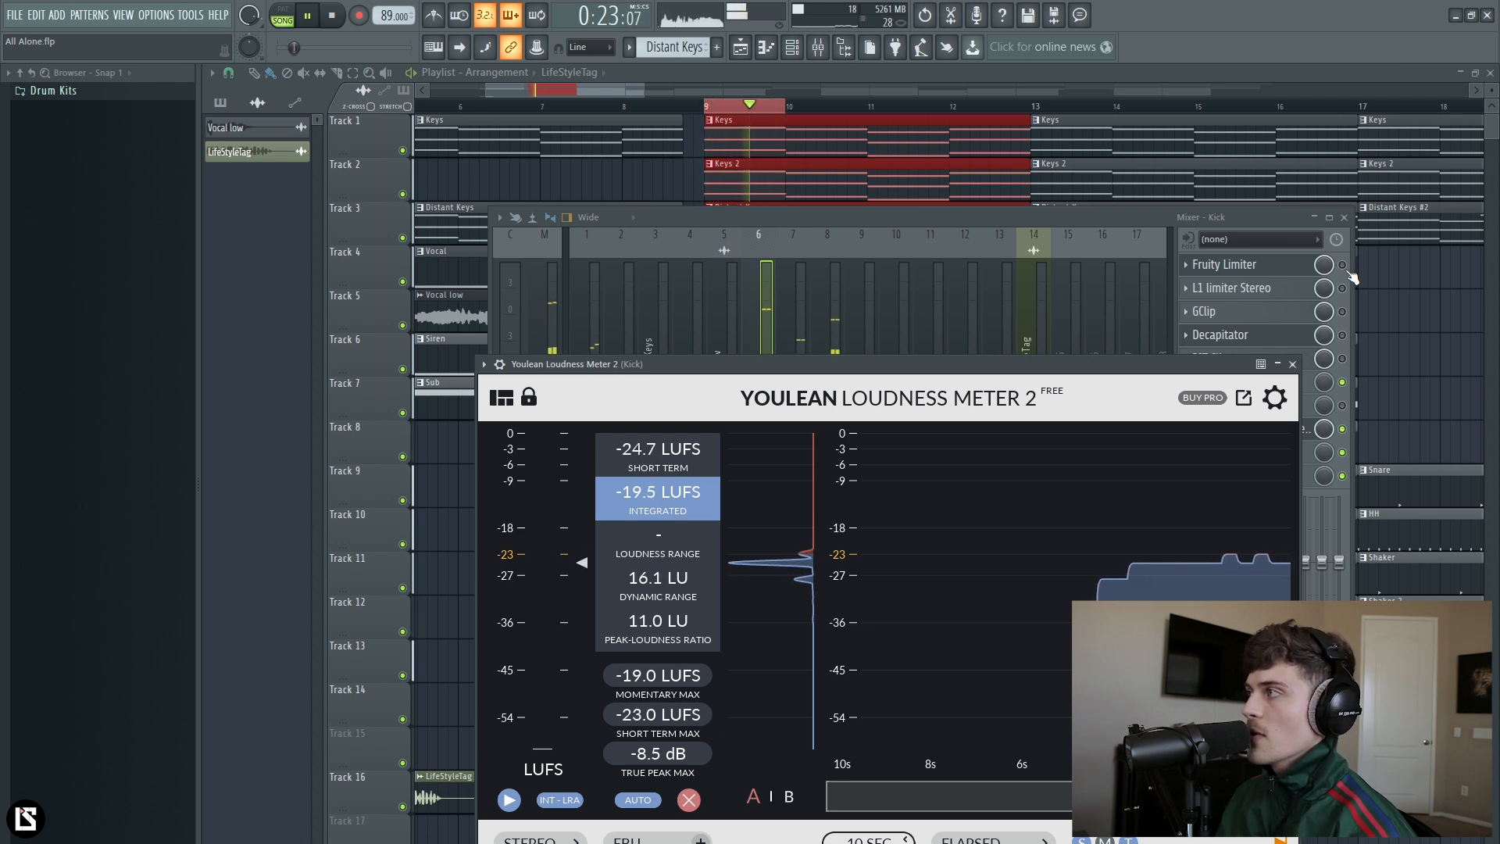
left_click(1348, 271)
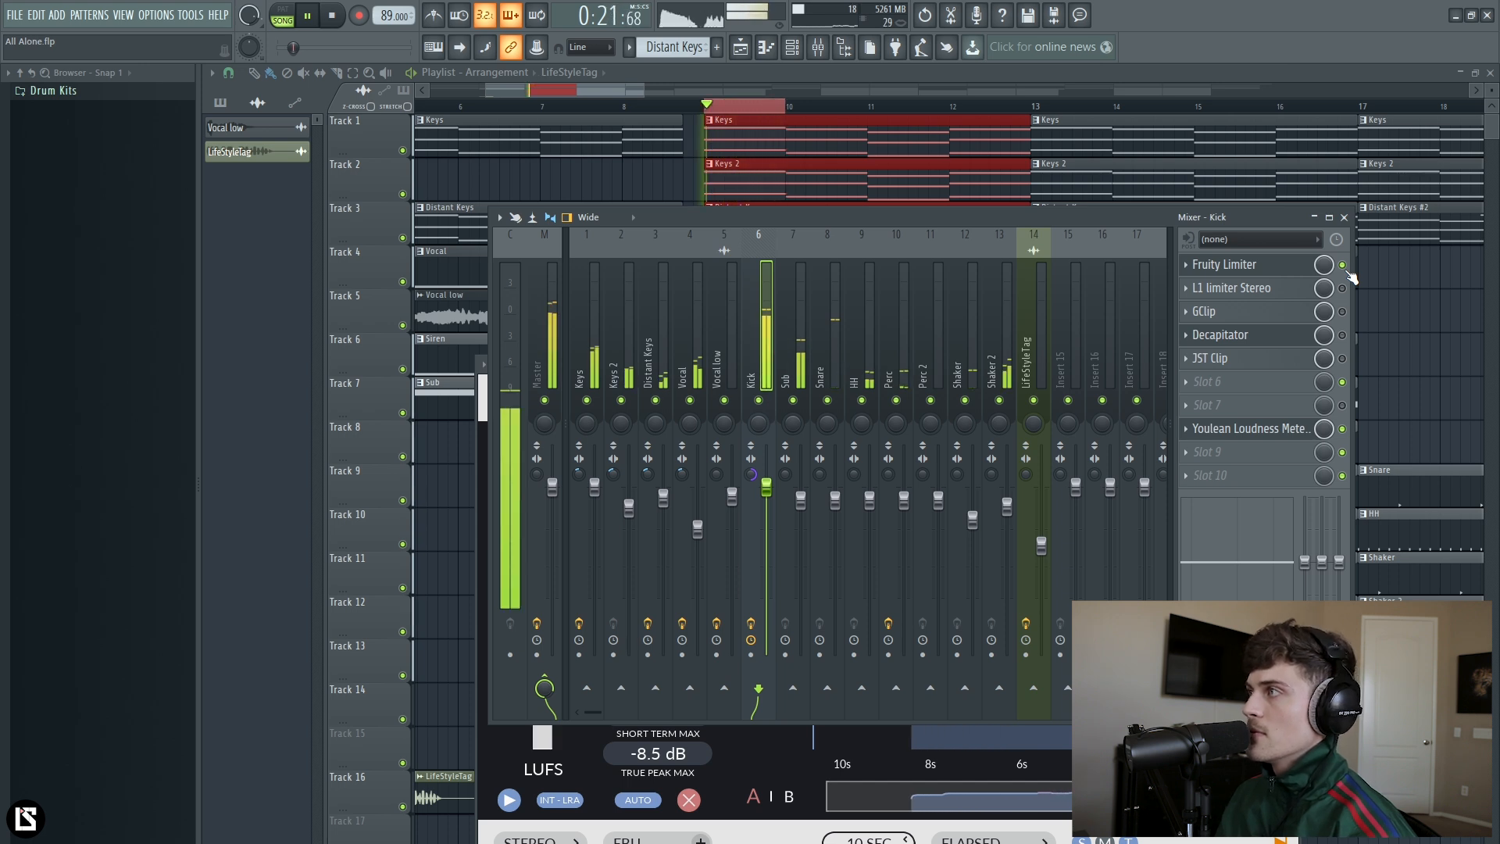
key("space")
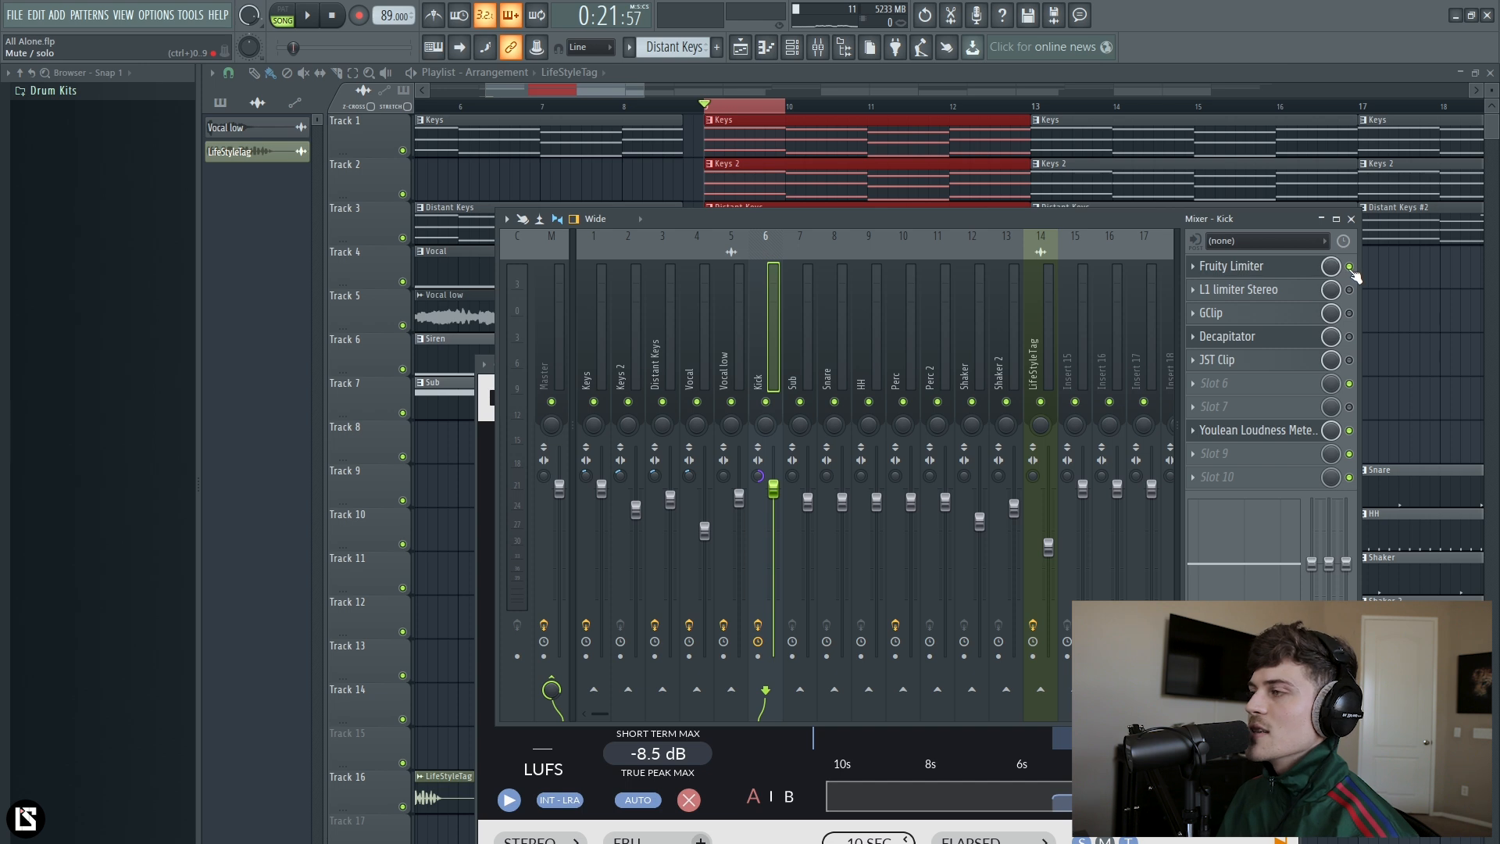
left_click(1258, 431)
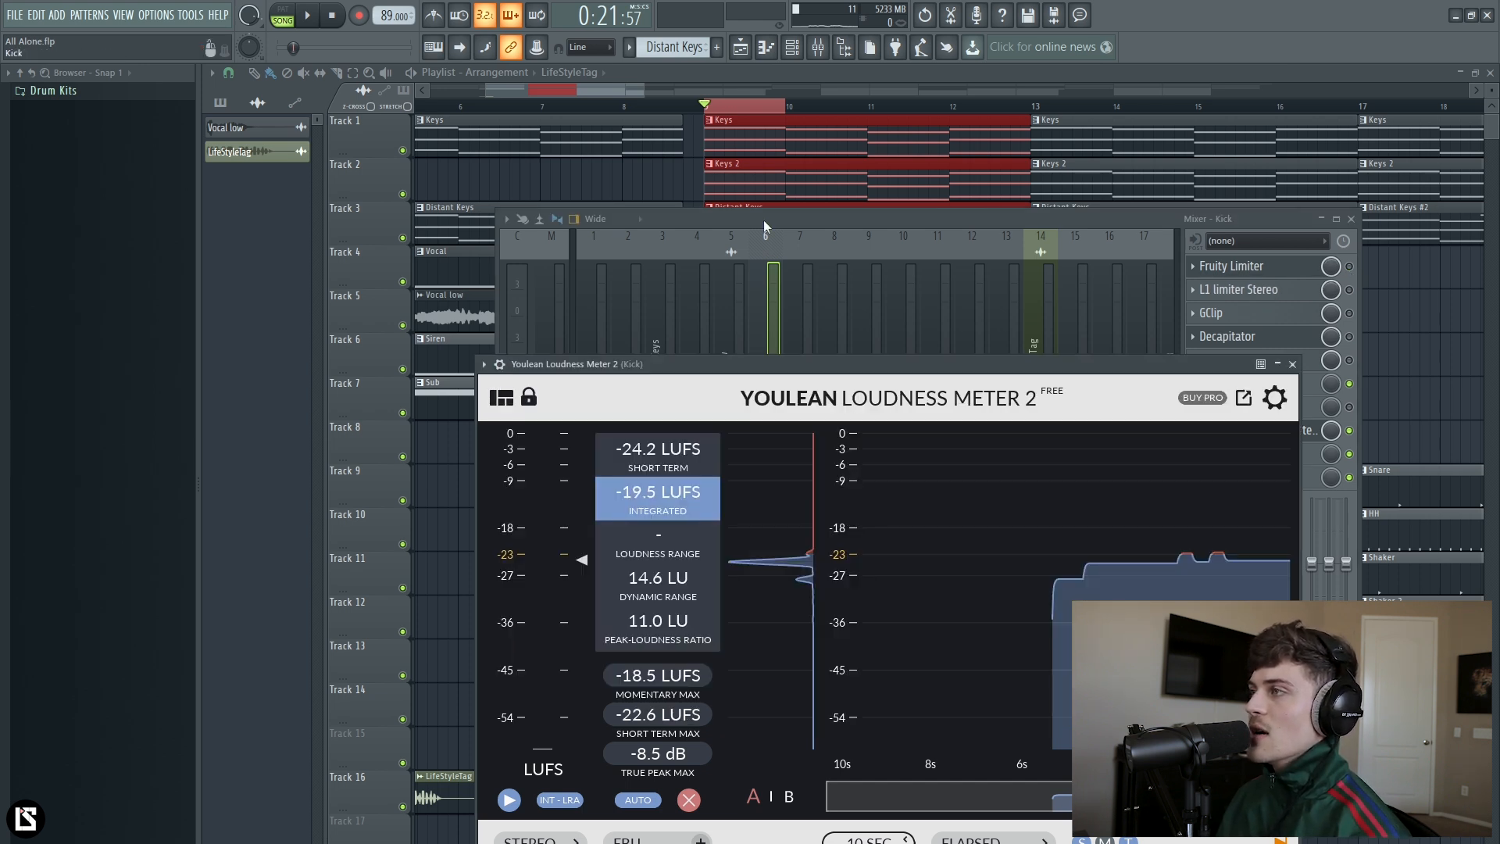
left_click(762, 219)
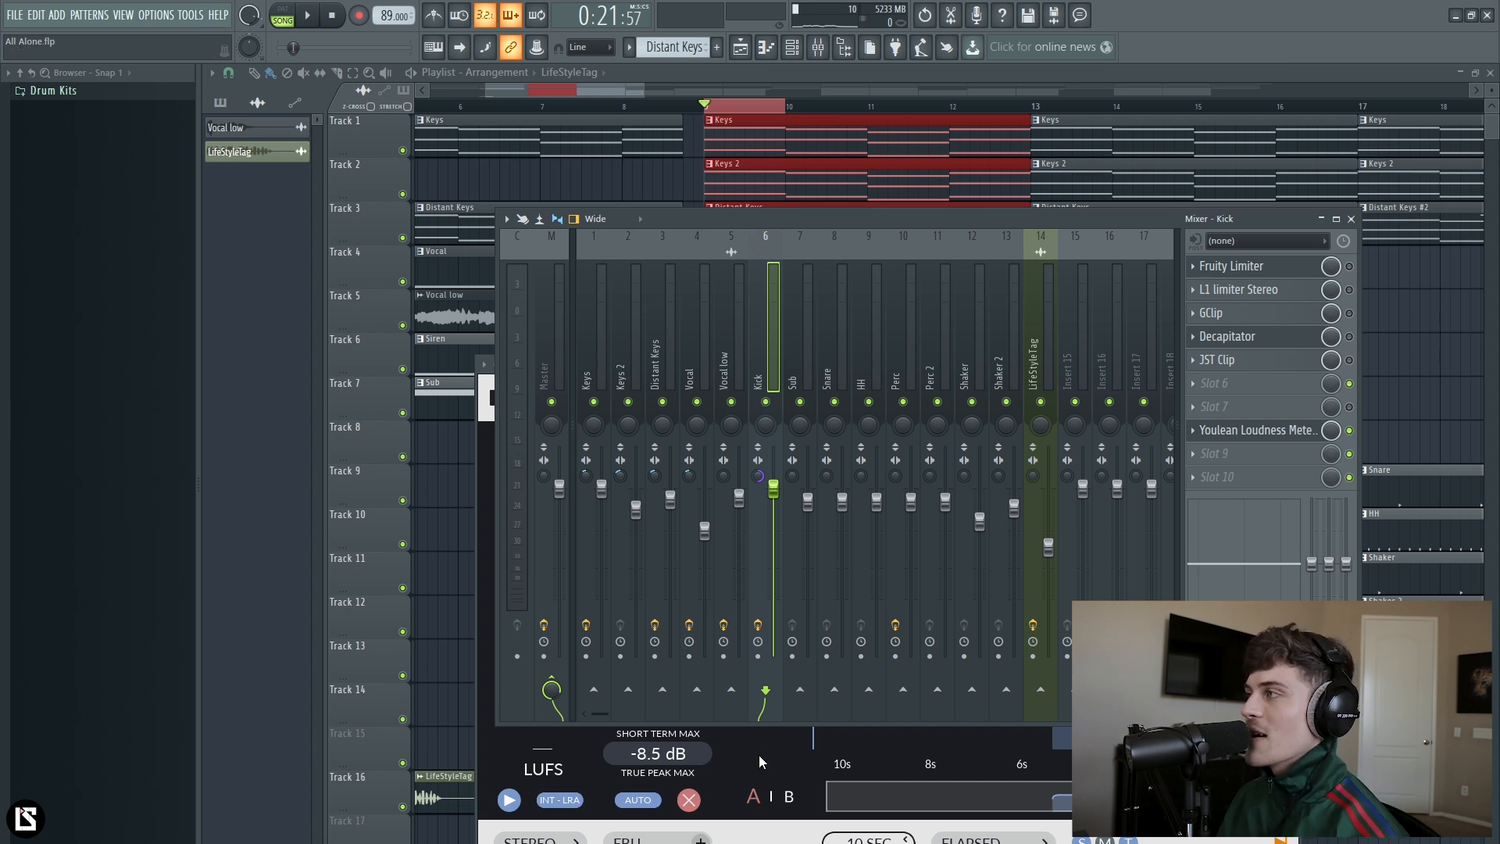
Step: Enable L1 limiter Stereo on the Kick track and set its release to 1.00 ms with auto release on
left_click(1349, 290)
left_click(1291, 292)
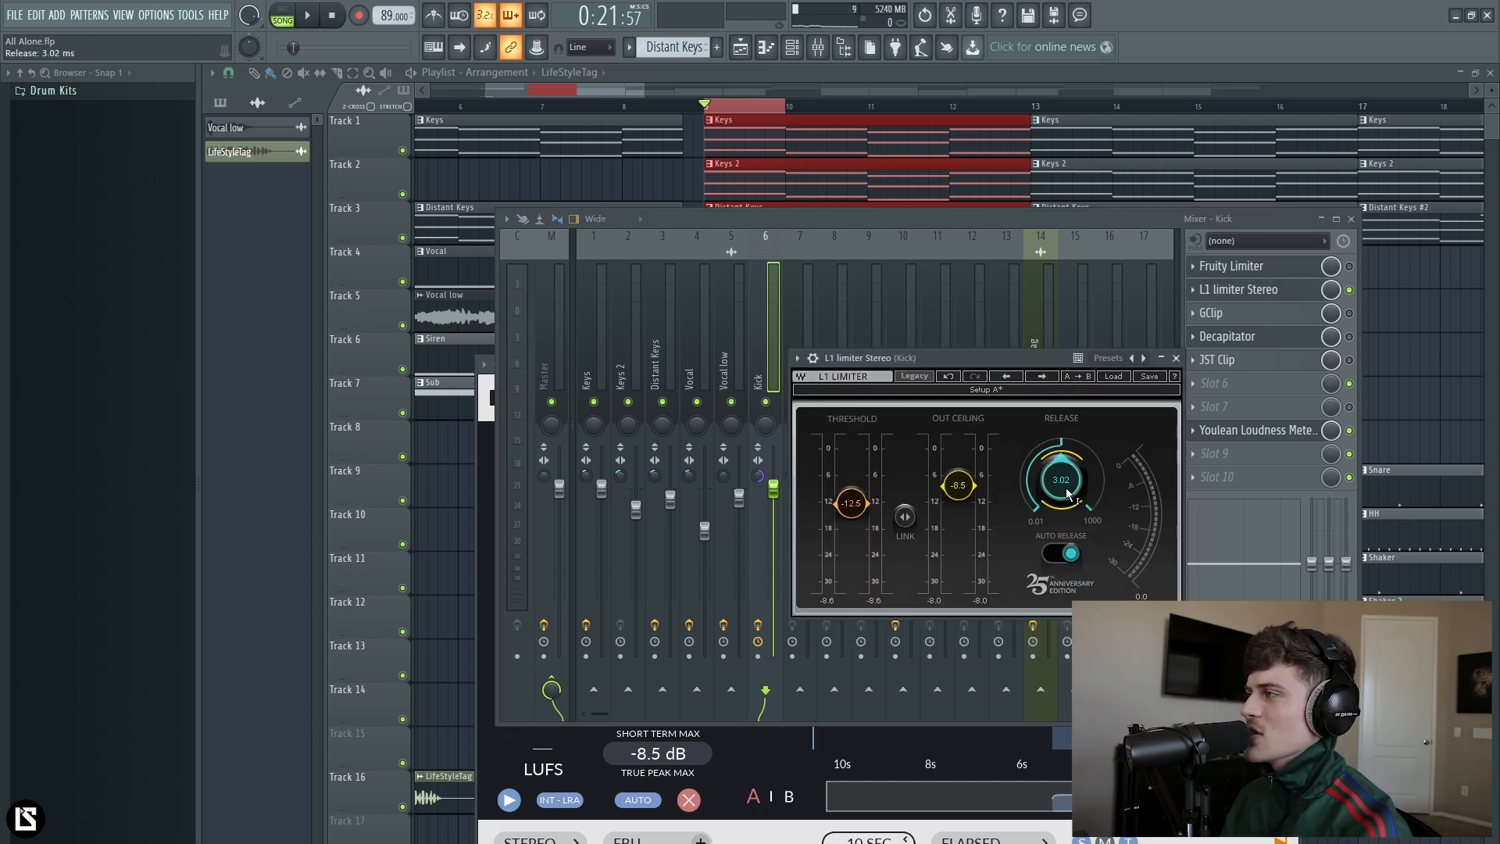
left_click(1072, 554)
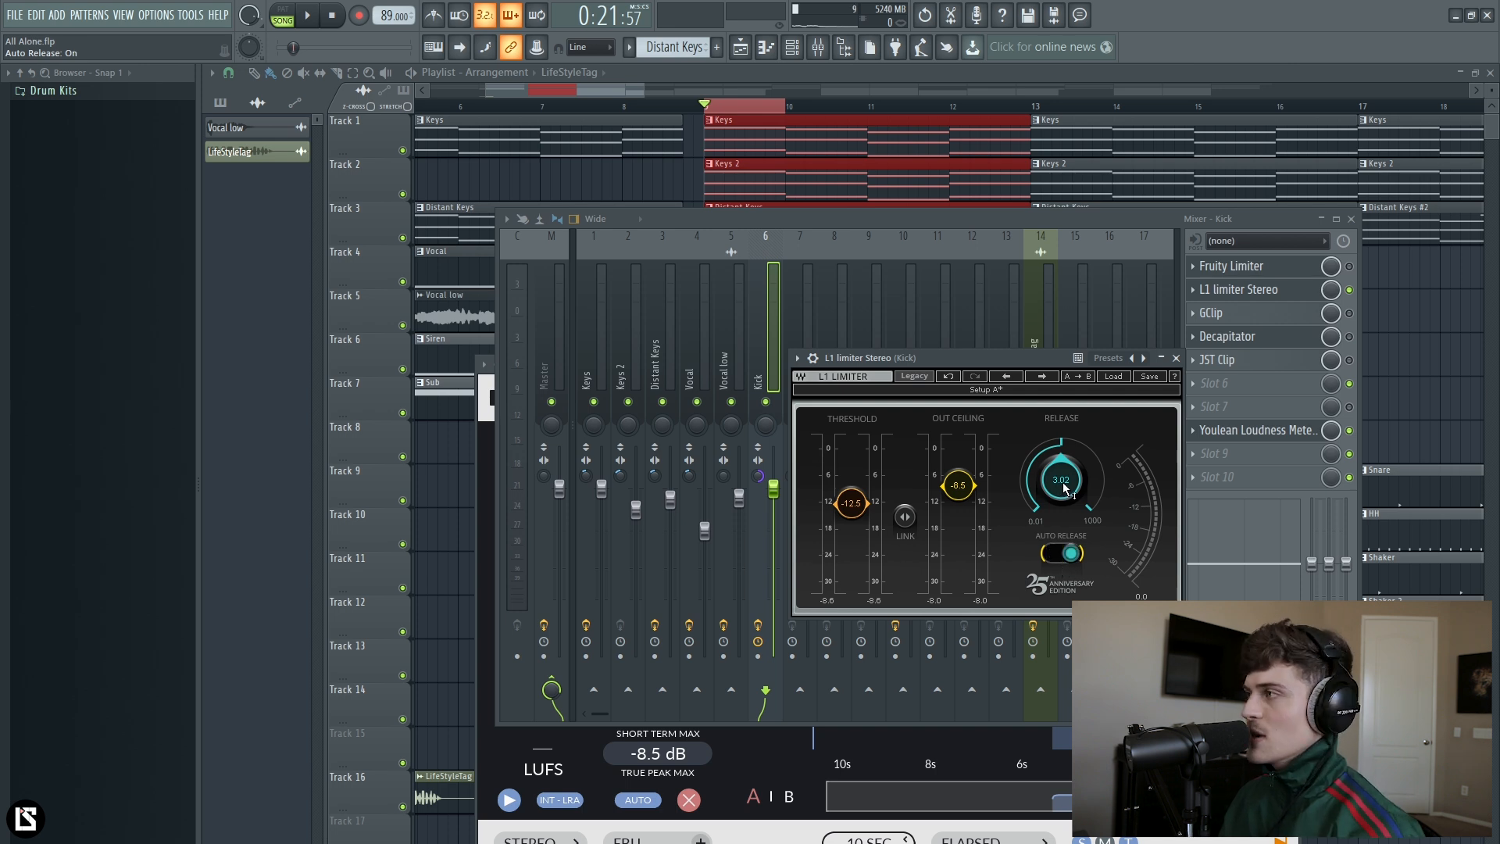
left_click_drag(1063, 483, 1065, 499)
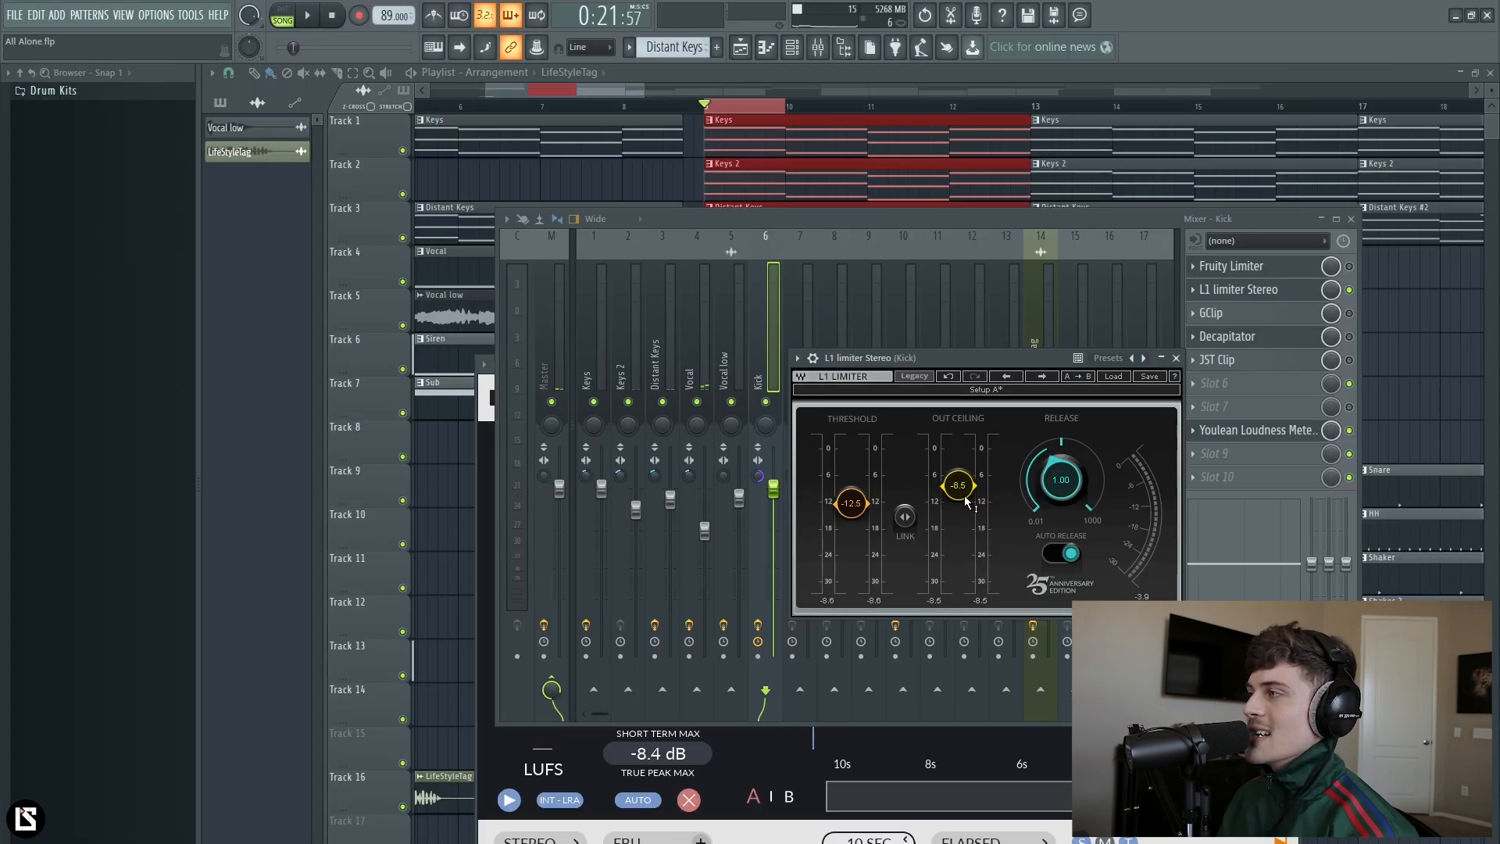
Step: Check the Kick's loudness meter and play the full mix with L1 limiter Stereo bypassed and enabled
left_click(778, 832)
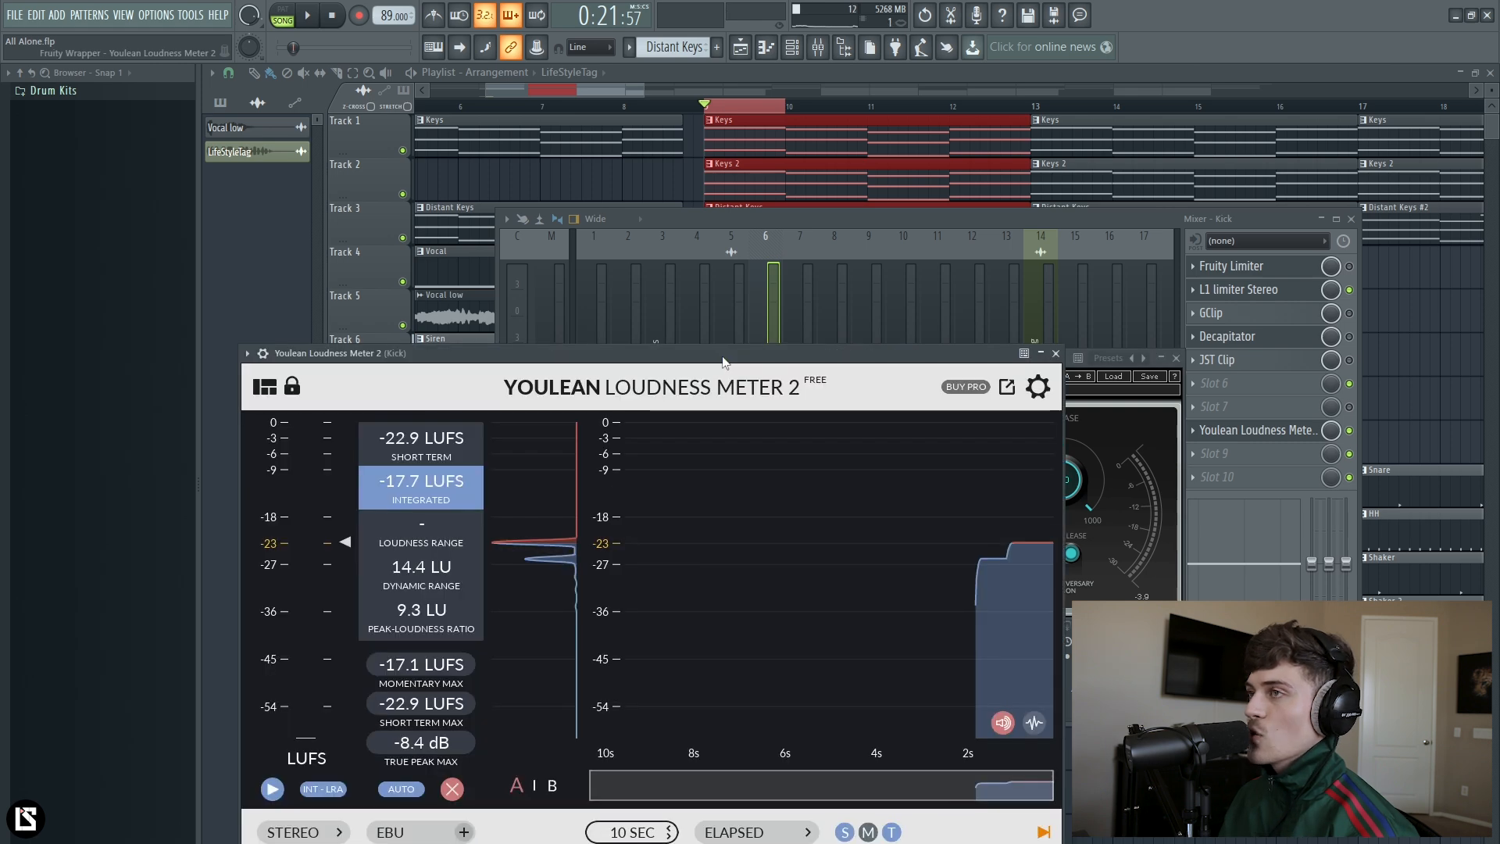
left_click(779, 227)
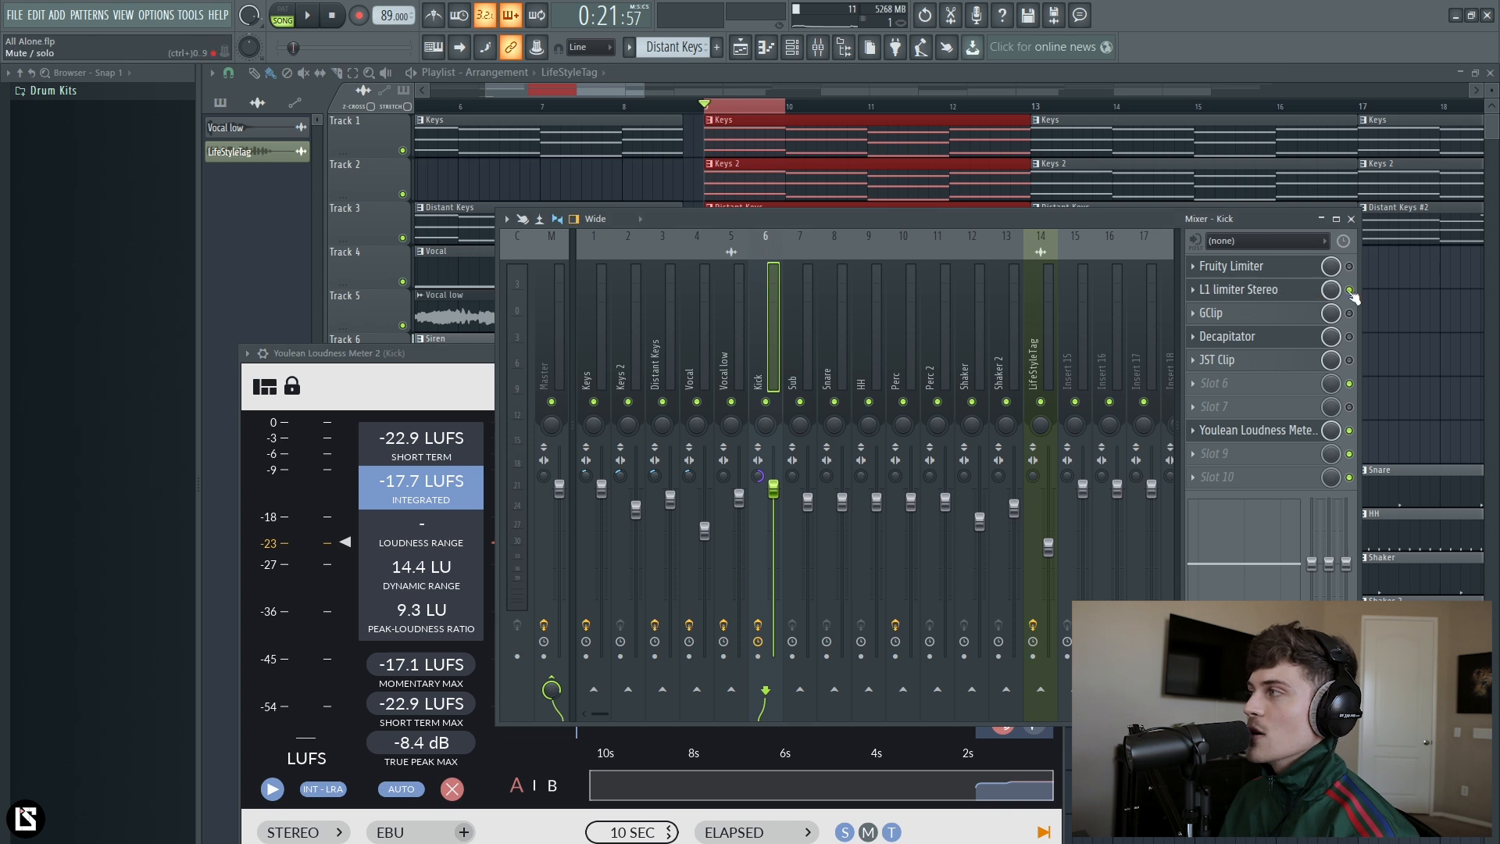
key("space")
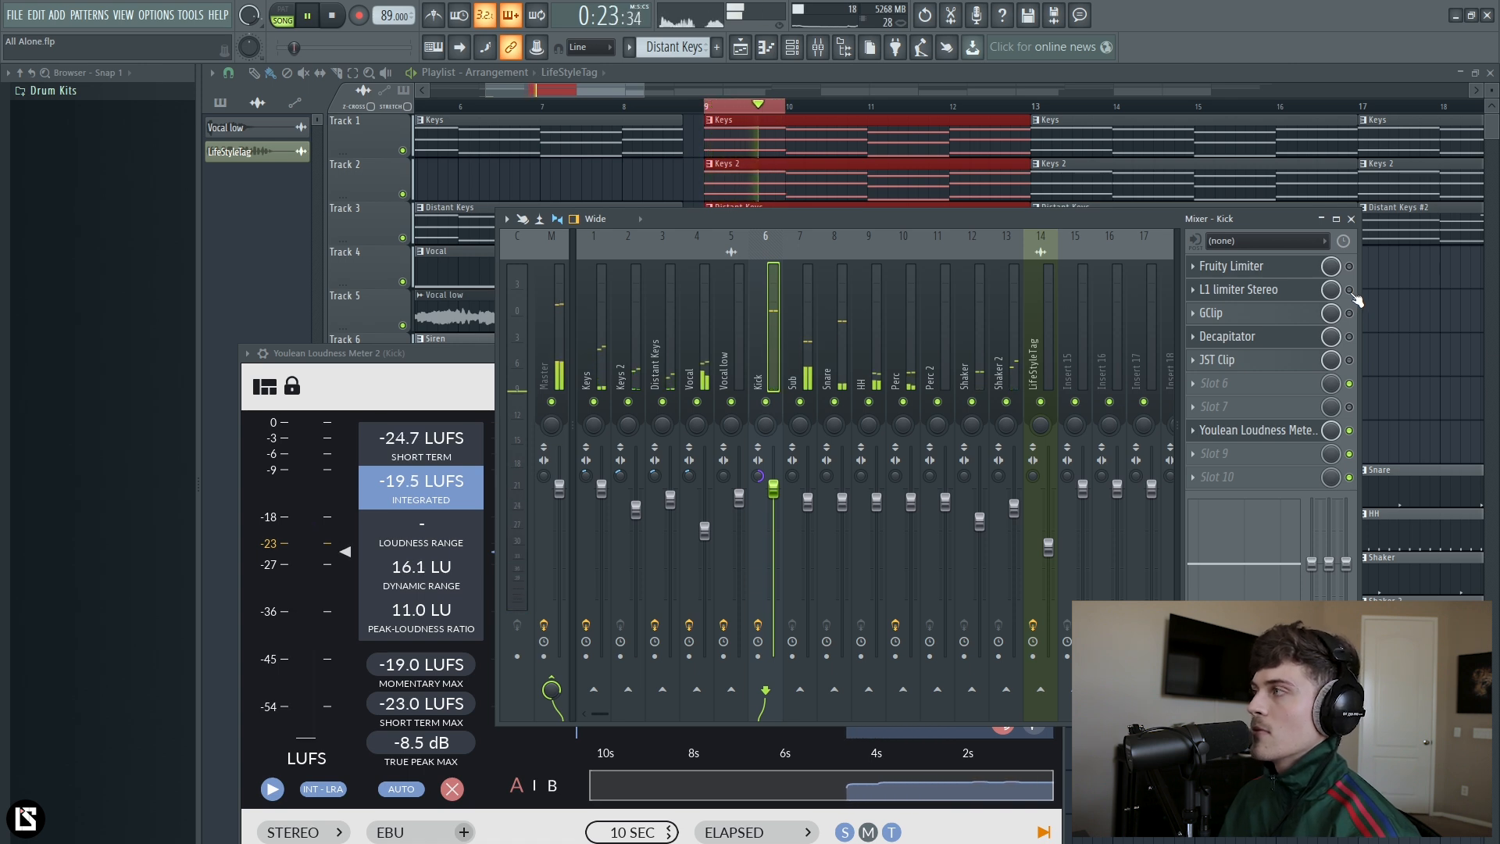
left_click(1351, 292)
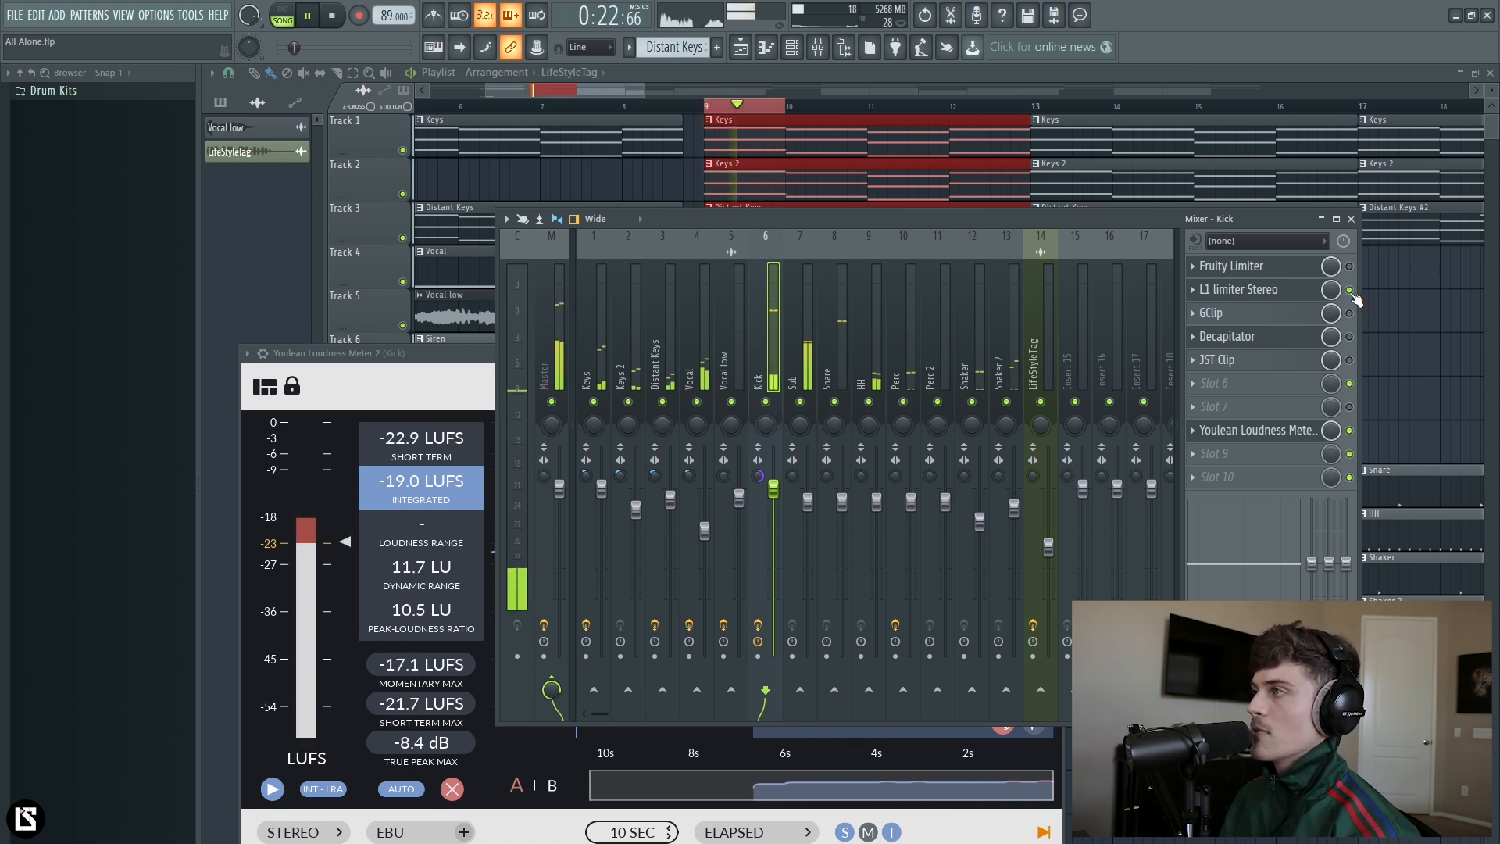
key("space")
Step: Solo the Kick track and compare its sound and loudness with L1 limiter Stereo on and off
left_click(766, 402, "ctrl")
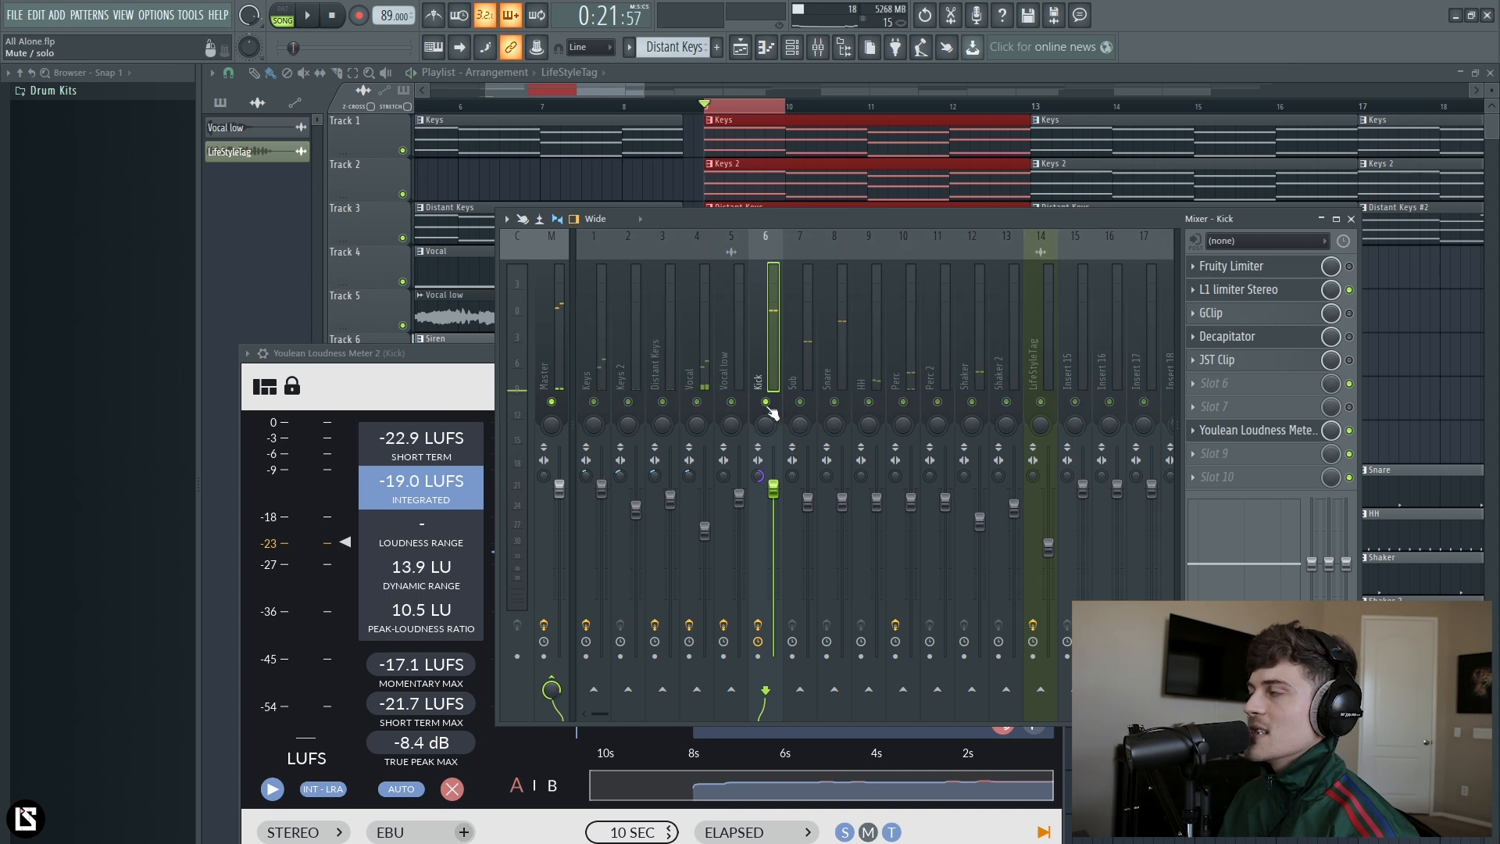
key("space")
left_click(1350, 290)
key("space")
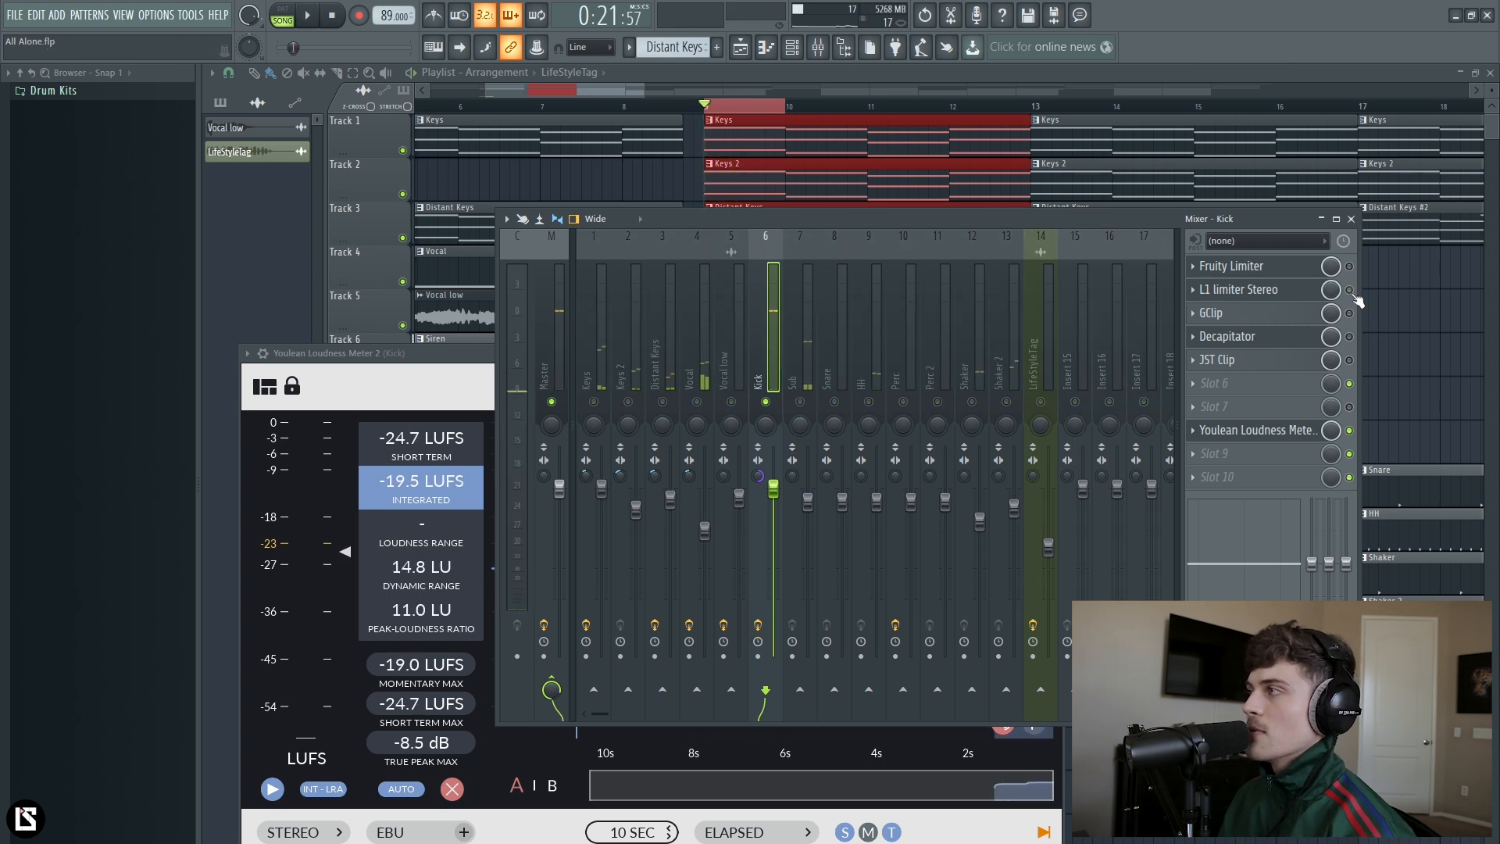
key("space")
key("space")
left_click(1349, 290)
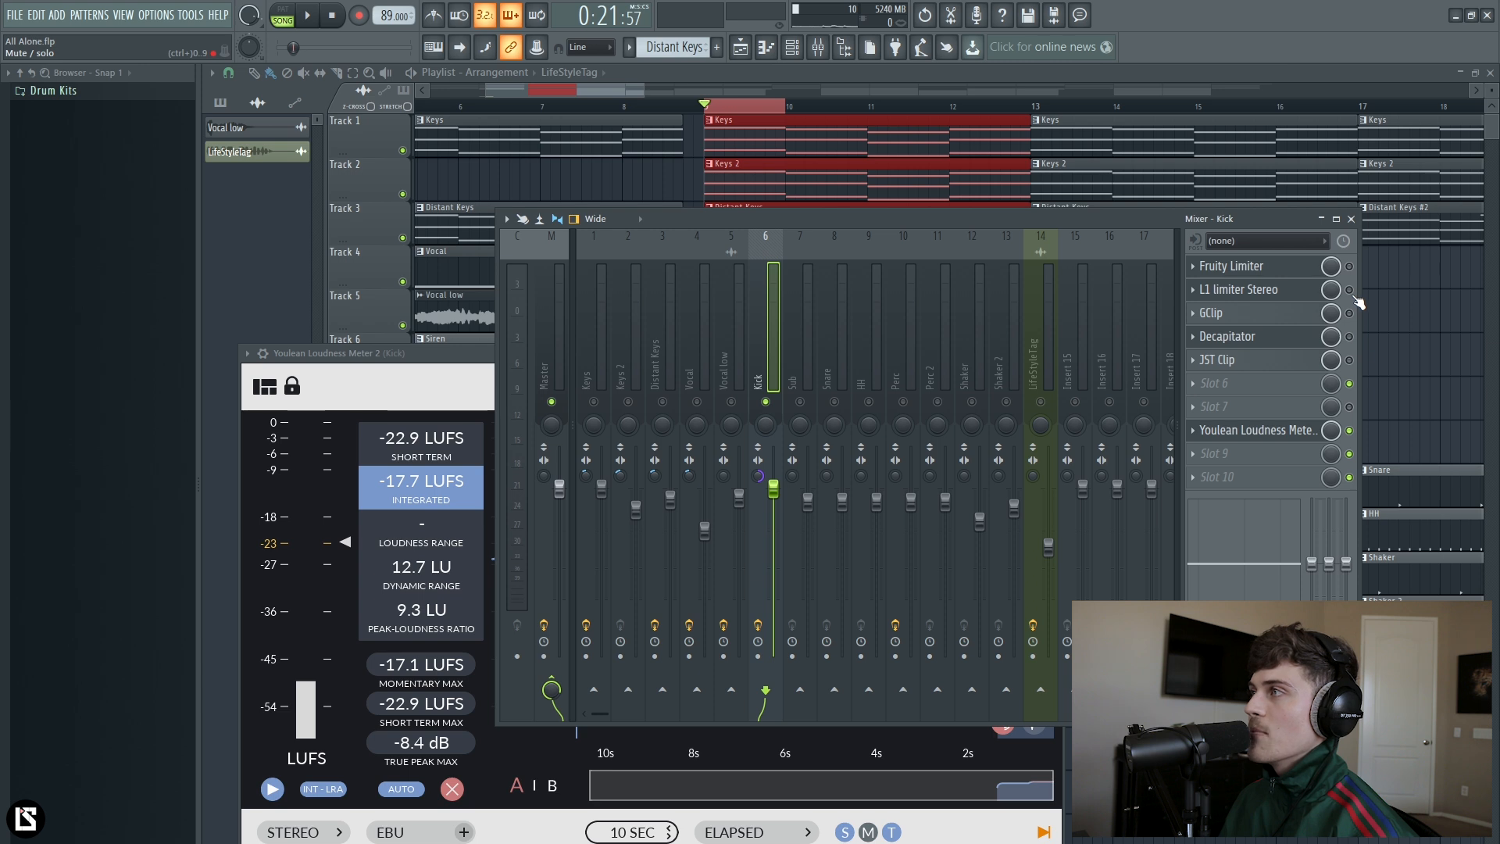
key("space")
key("space")
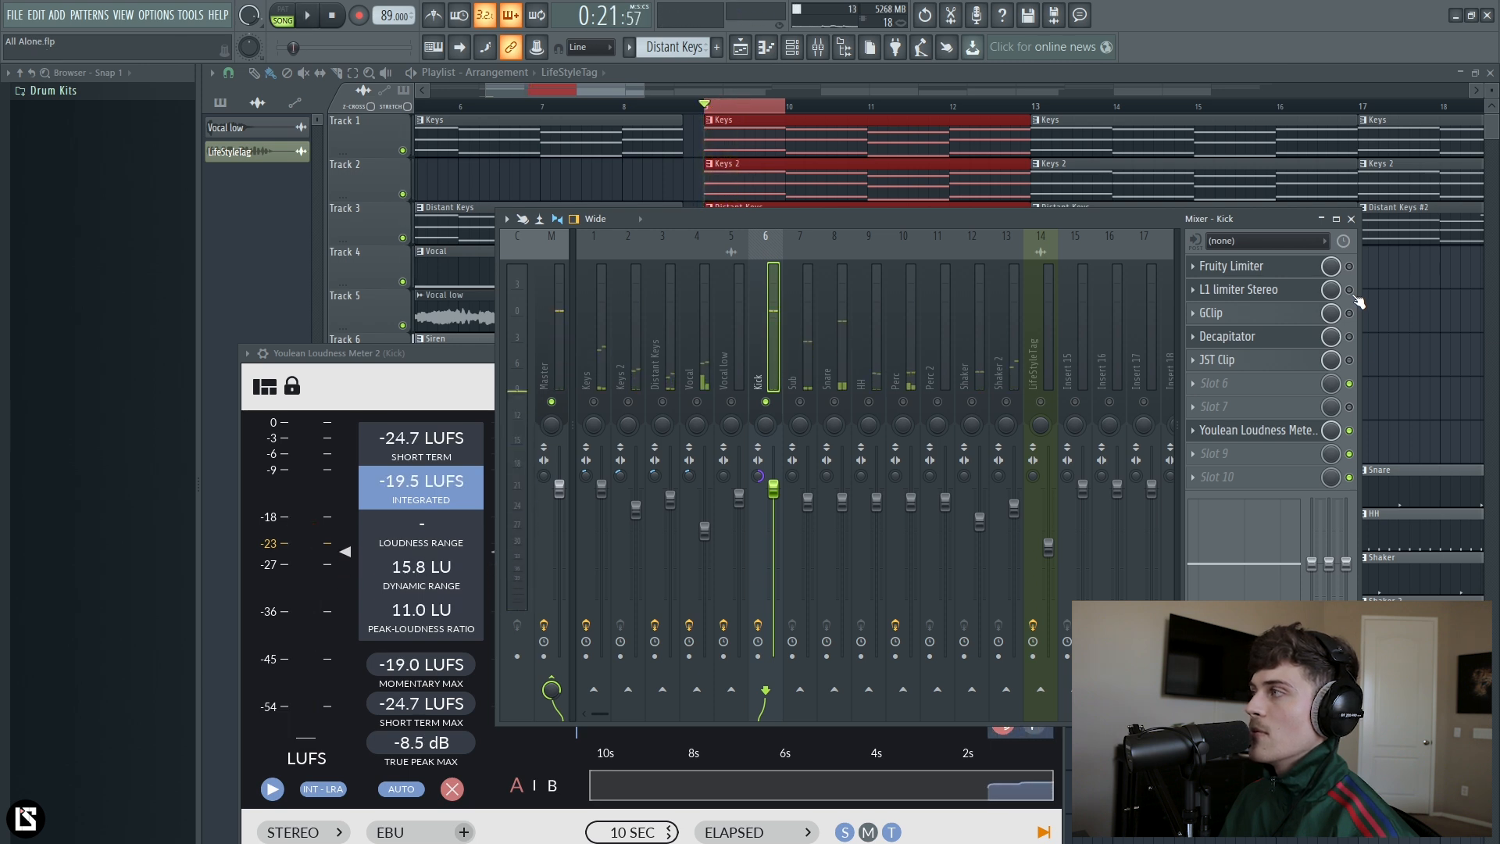
key("space")
key("space")
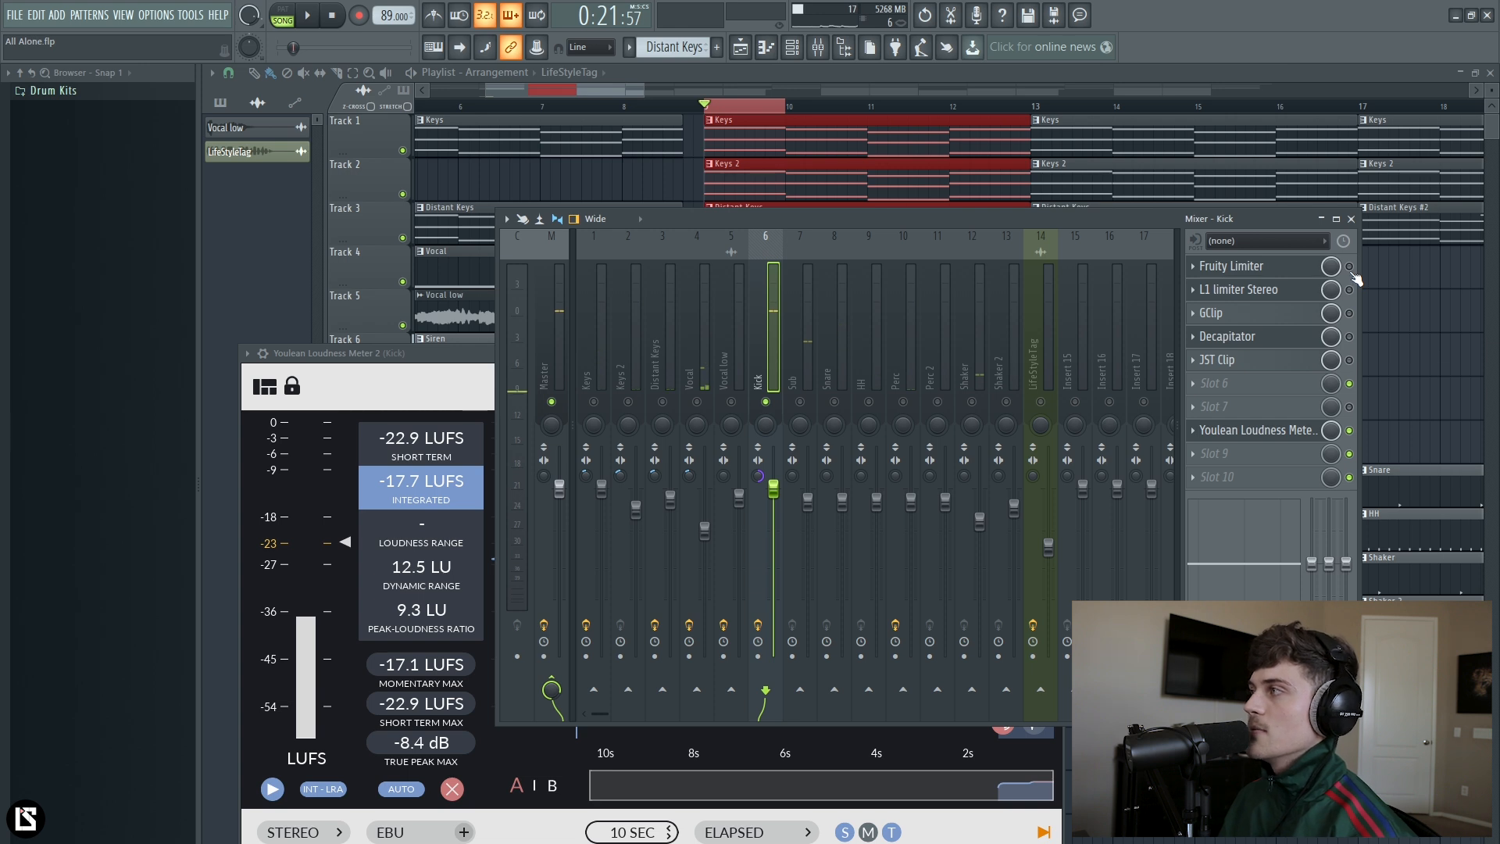
Step: Compare the soloed Kick with Fruity Limiter on and off, and unsolo the track
left_click(1349, 267)
key("space")
key("space")
left_click(1349, 267)
key("space")
key("space")
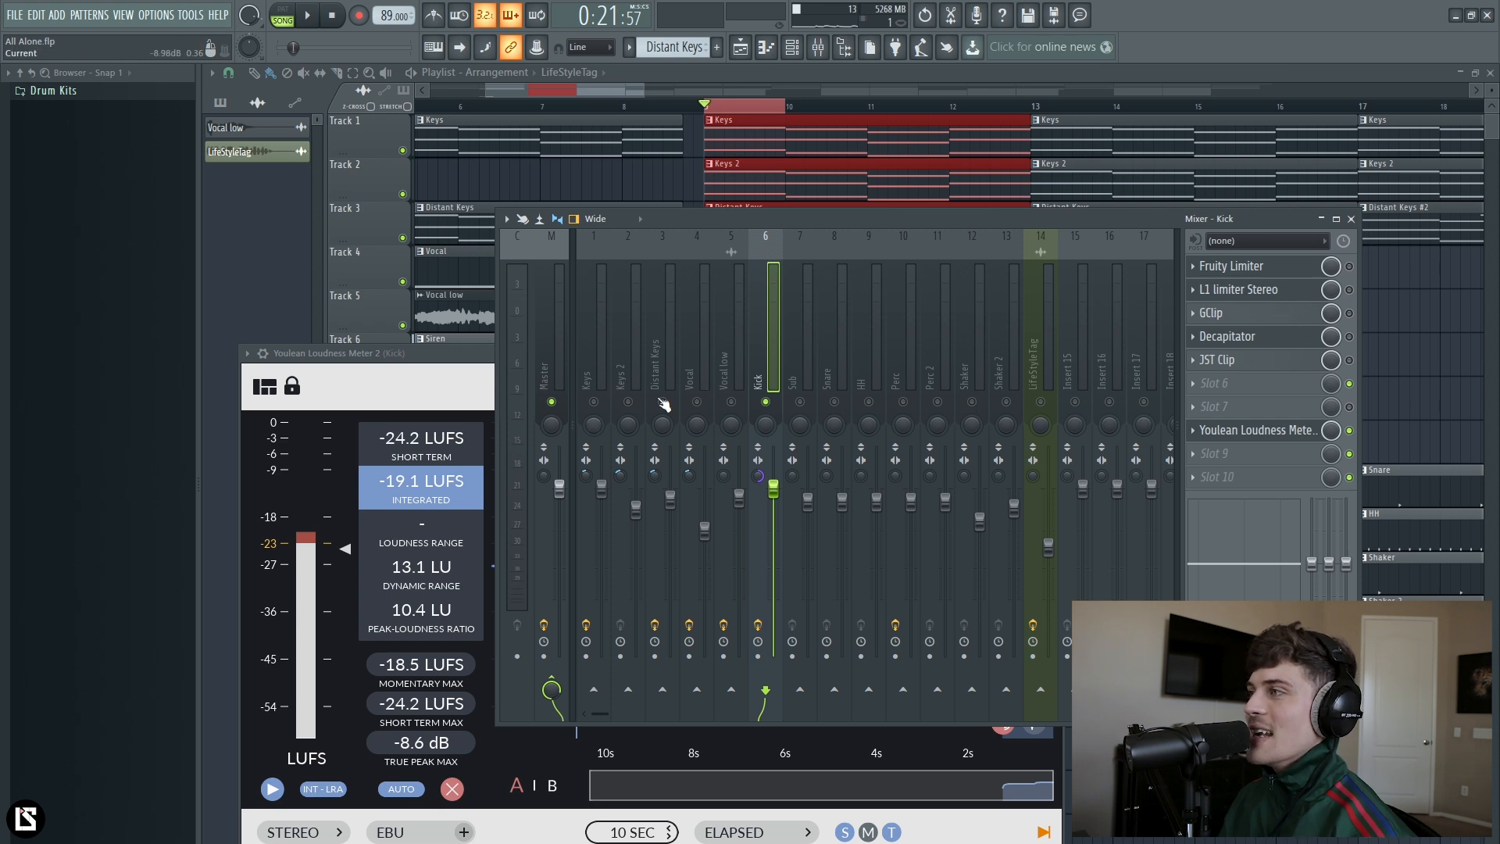
right_click(766, 401)
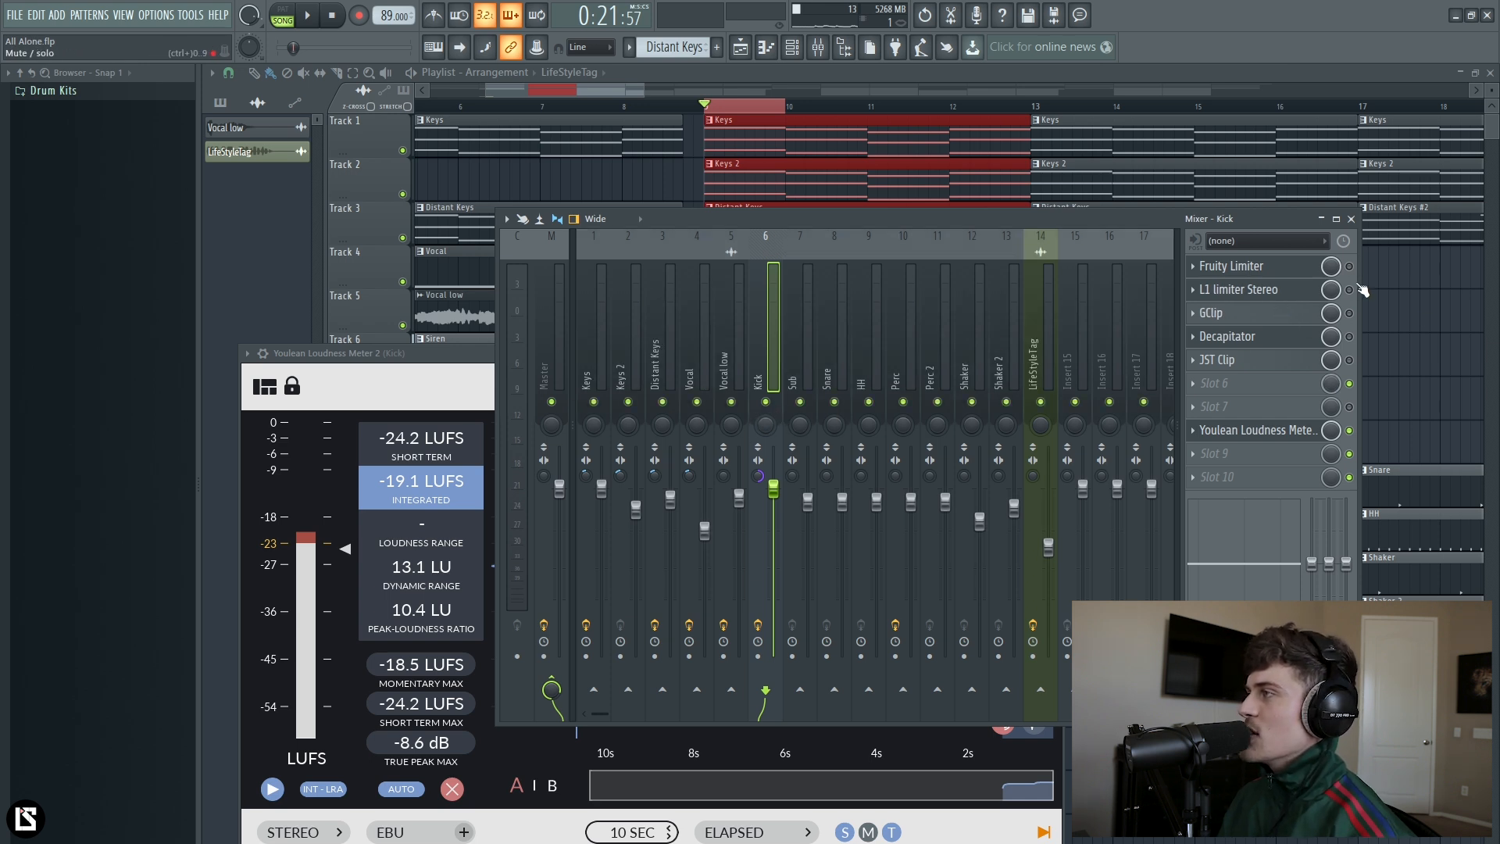
Step: Enable GClip on the Kick track, open it beside the loudness meter and set its softness to 65%
left_click(1313, 320)
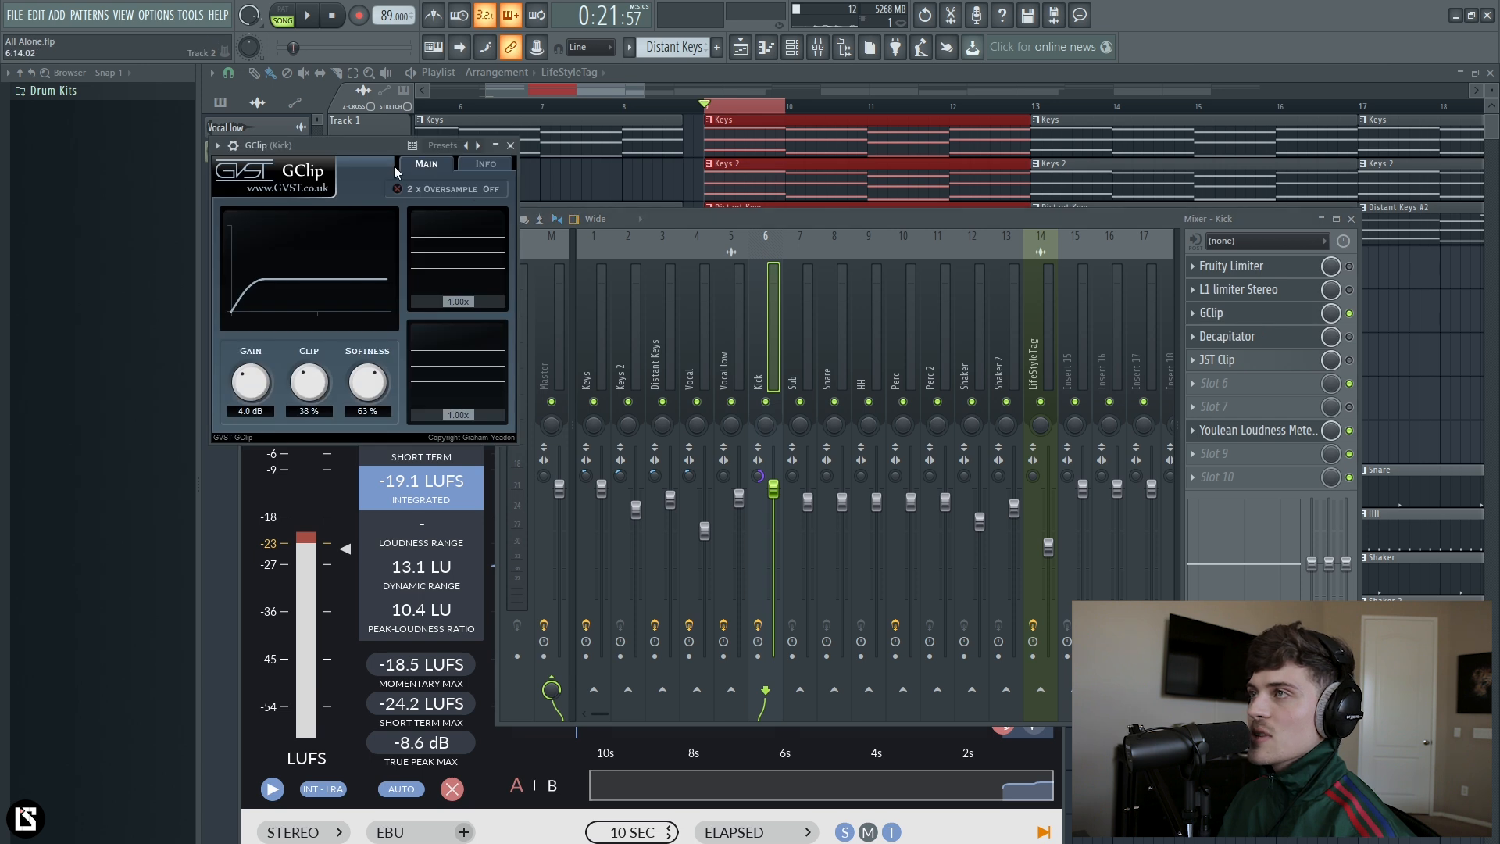
left_click_drag(340, 142, 670, 208)
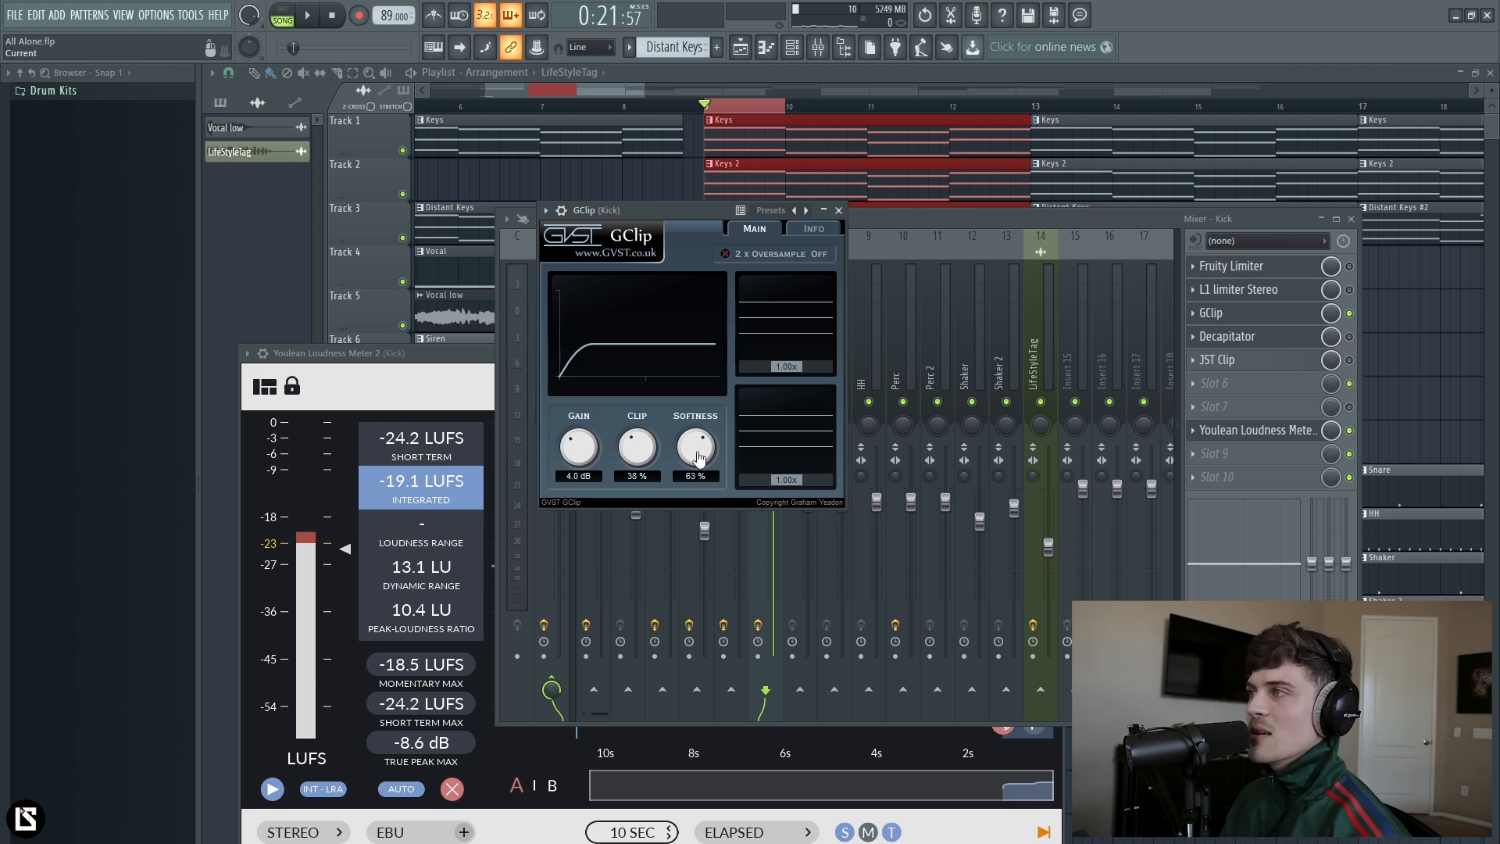
left_click_drag(700, 459, 723, 492)
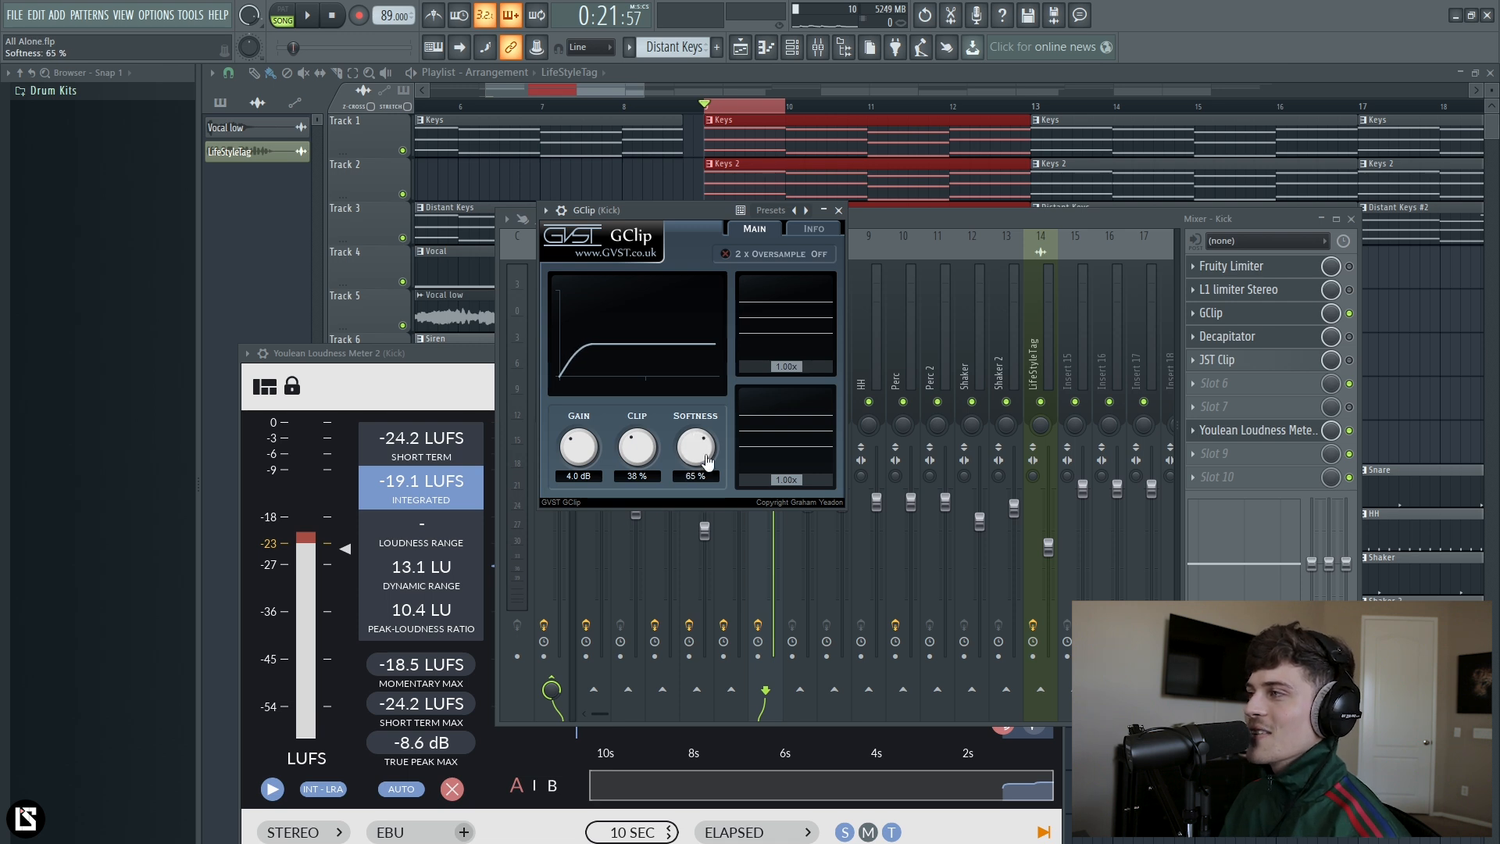
Step: Reset the loudness meter's true peak reading and compare the full mix with the Kick's GClip bypassed and enabled
left_click(441, 747)
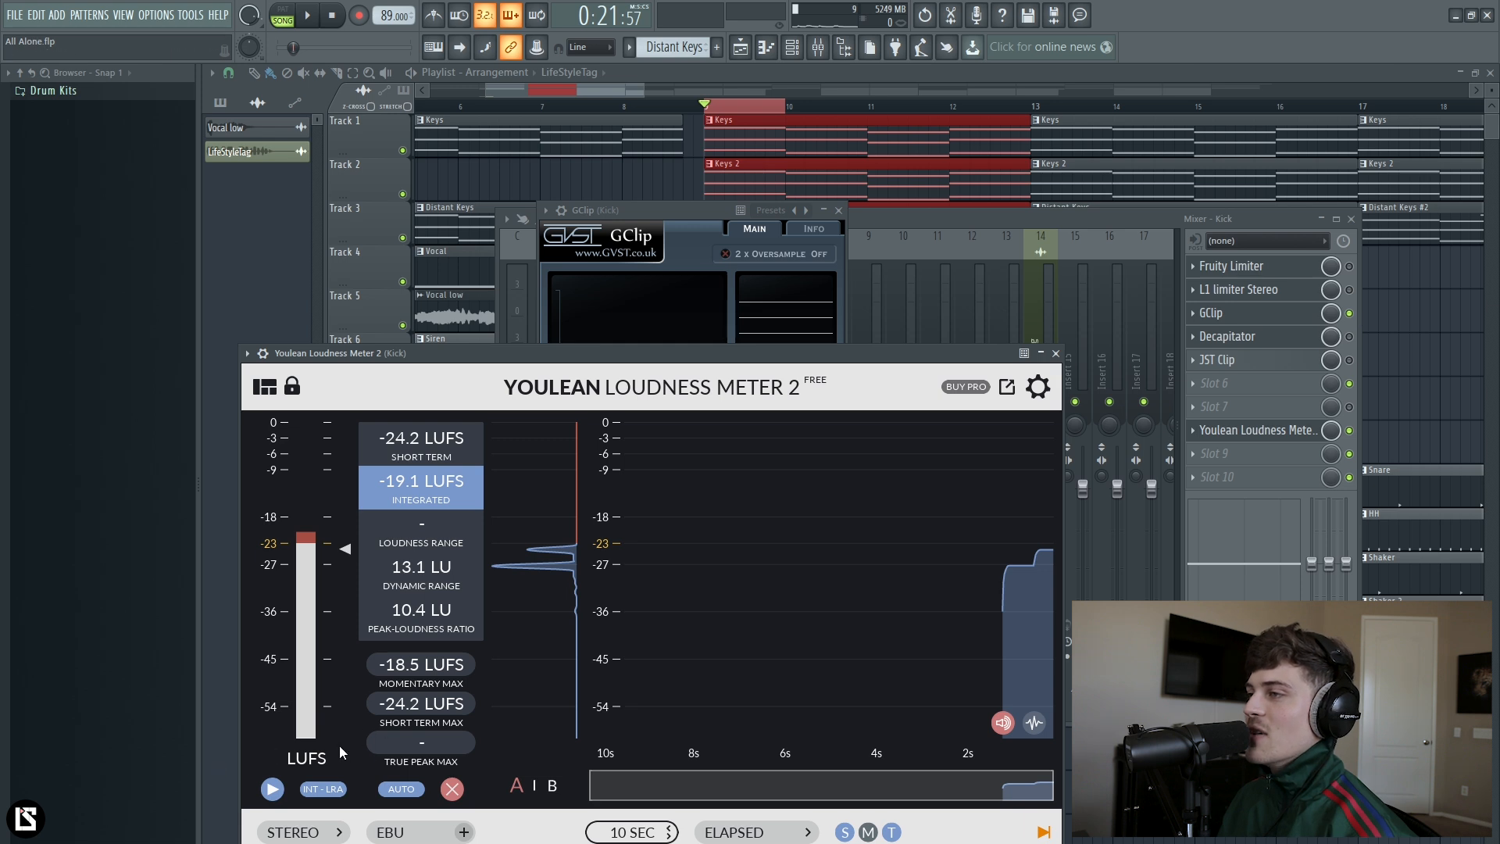
left_click(1353, 317)
key("space")
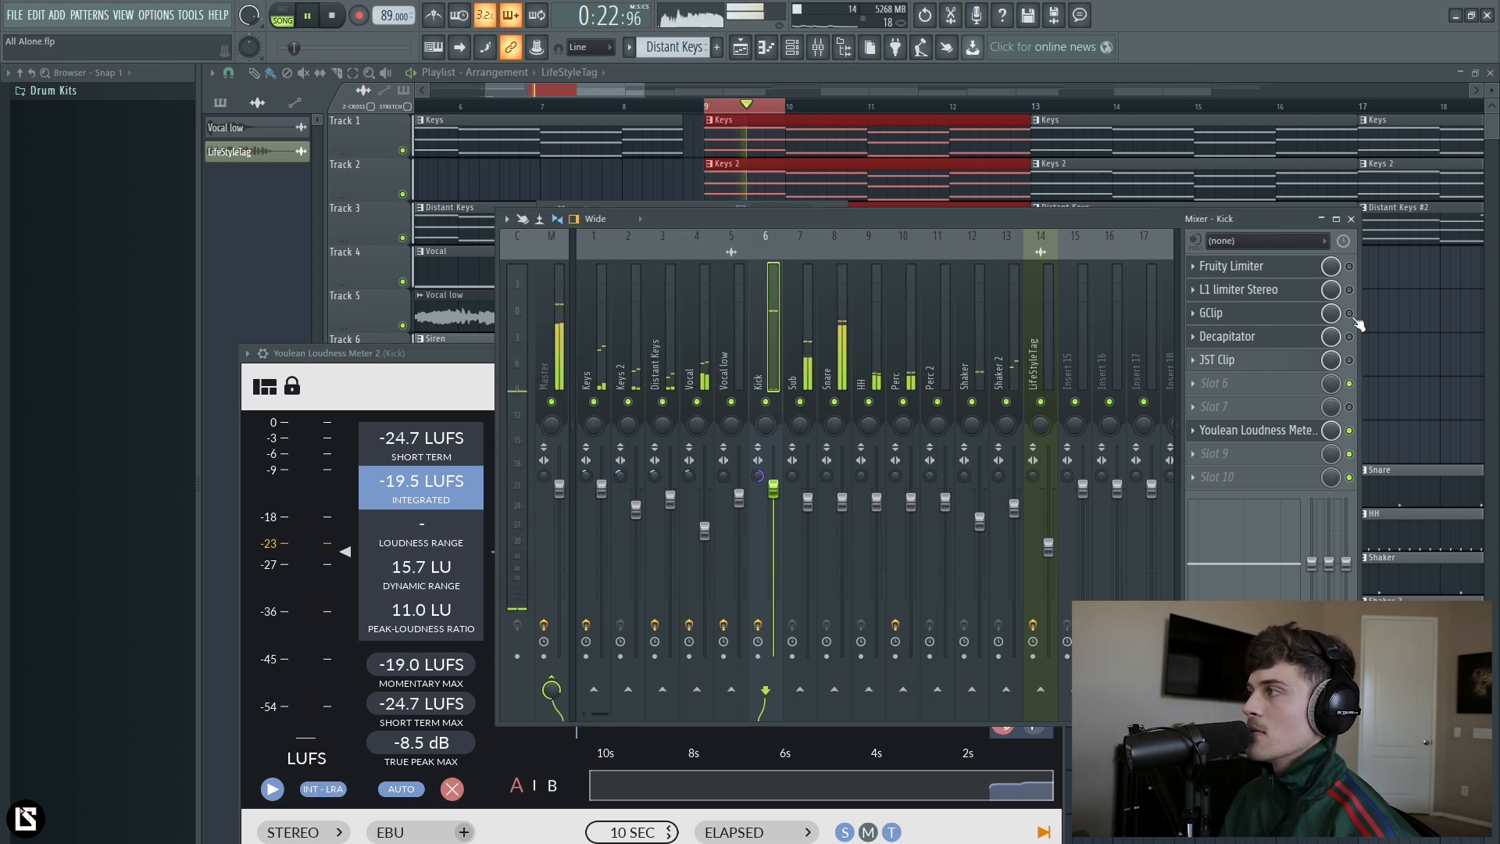
left_click(1351, 314)
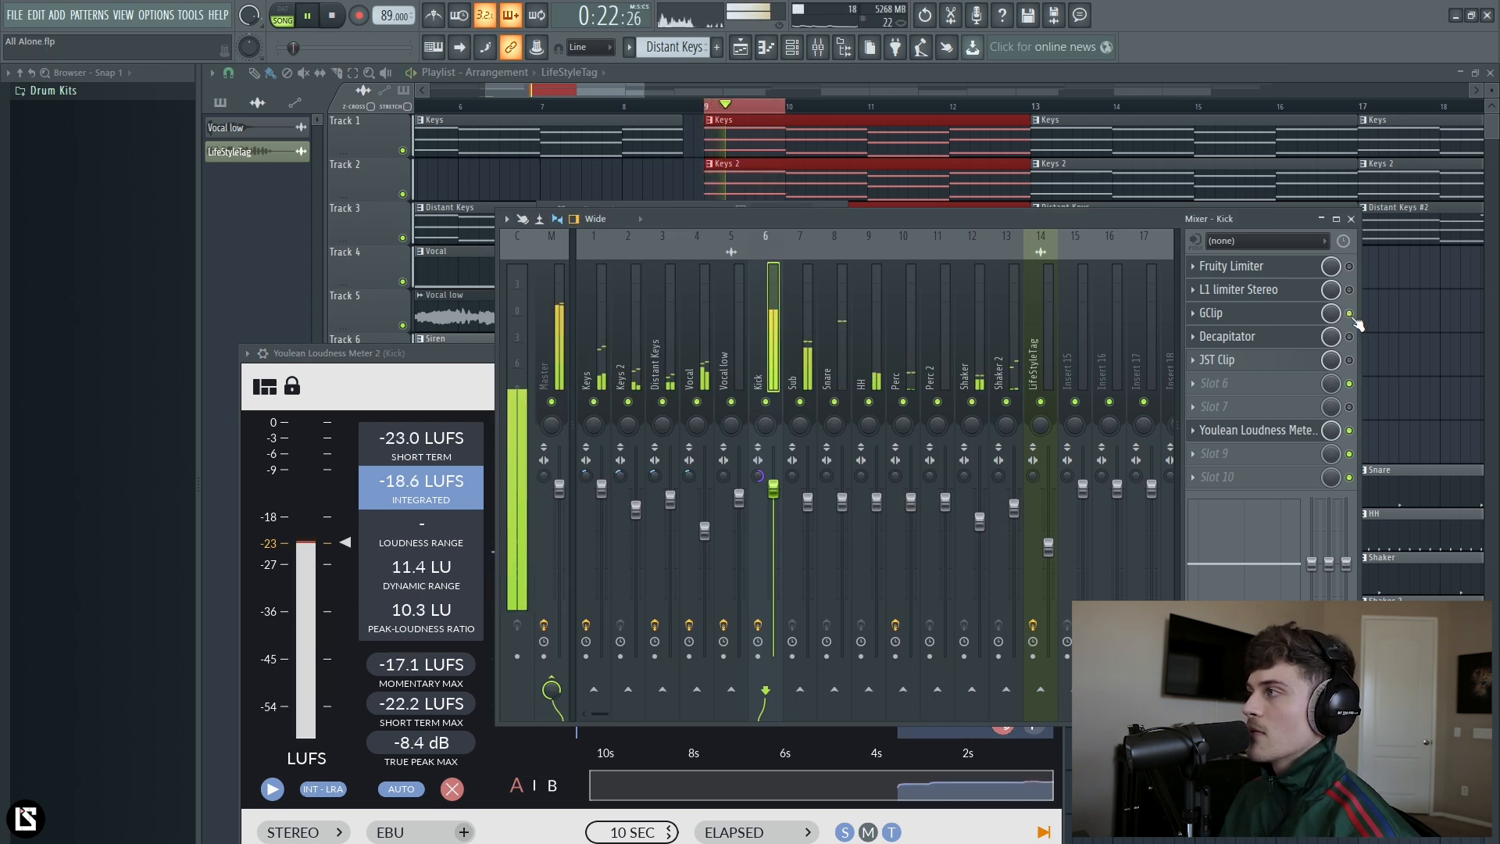
left_click(1351, 314)
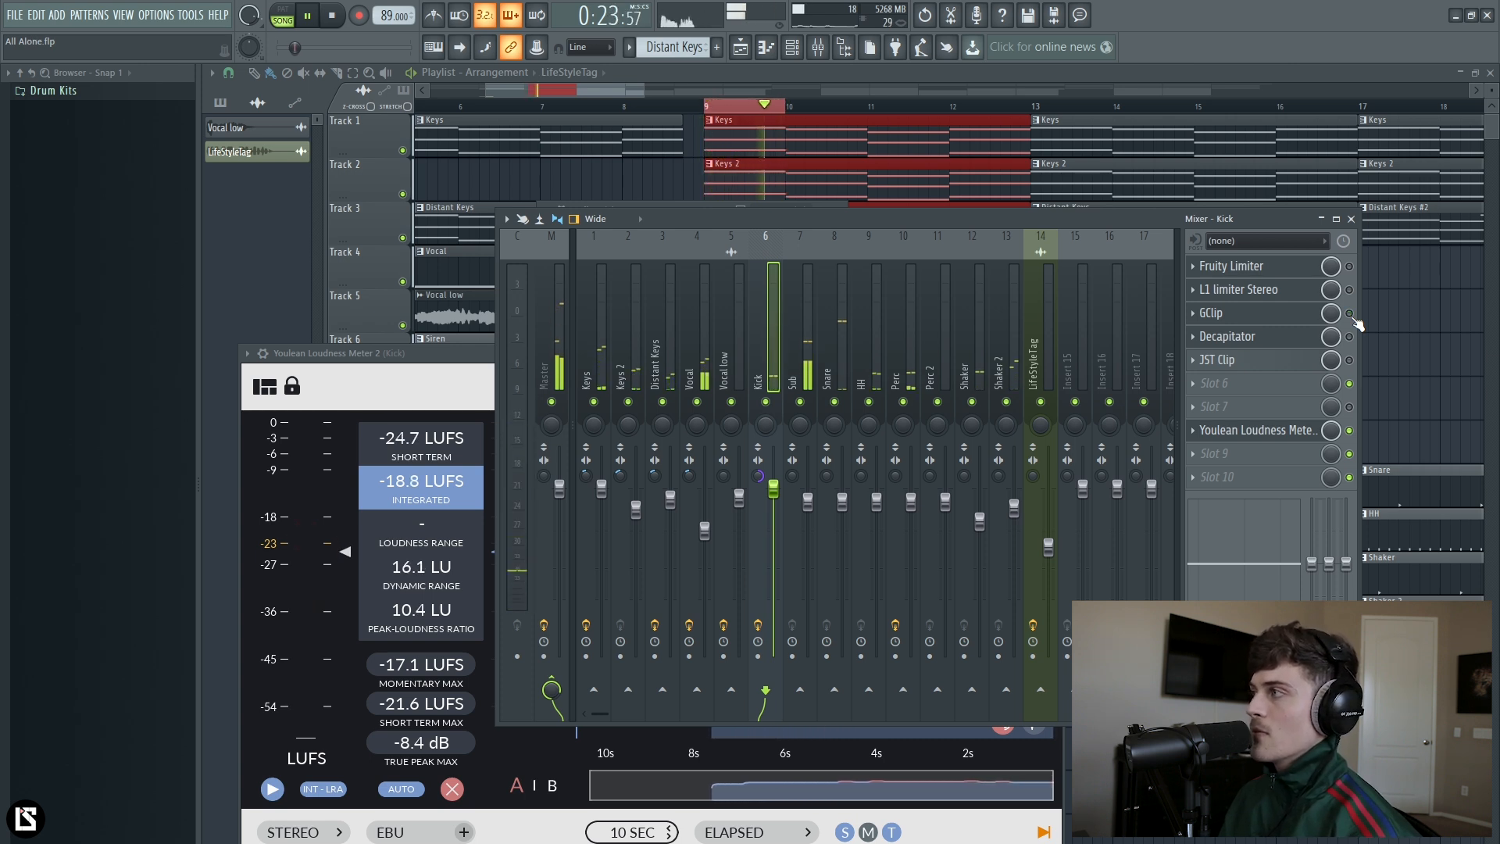
left_click(1351, 315)
key("space")
Step: Drop GClip's softness to 0% and raise it to 67%, closing the plugin window and bypassing it
left_click(1211, 313)
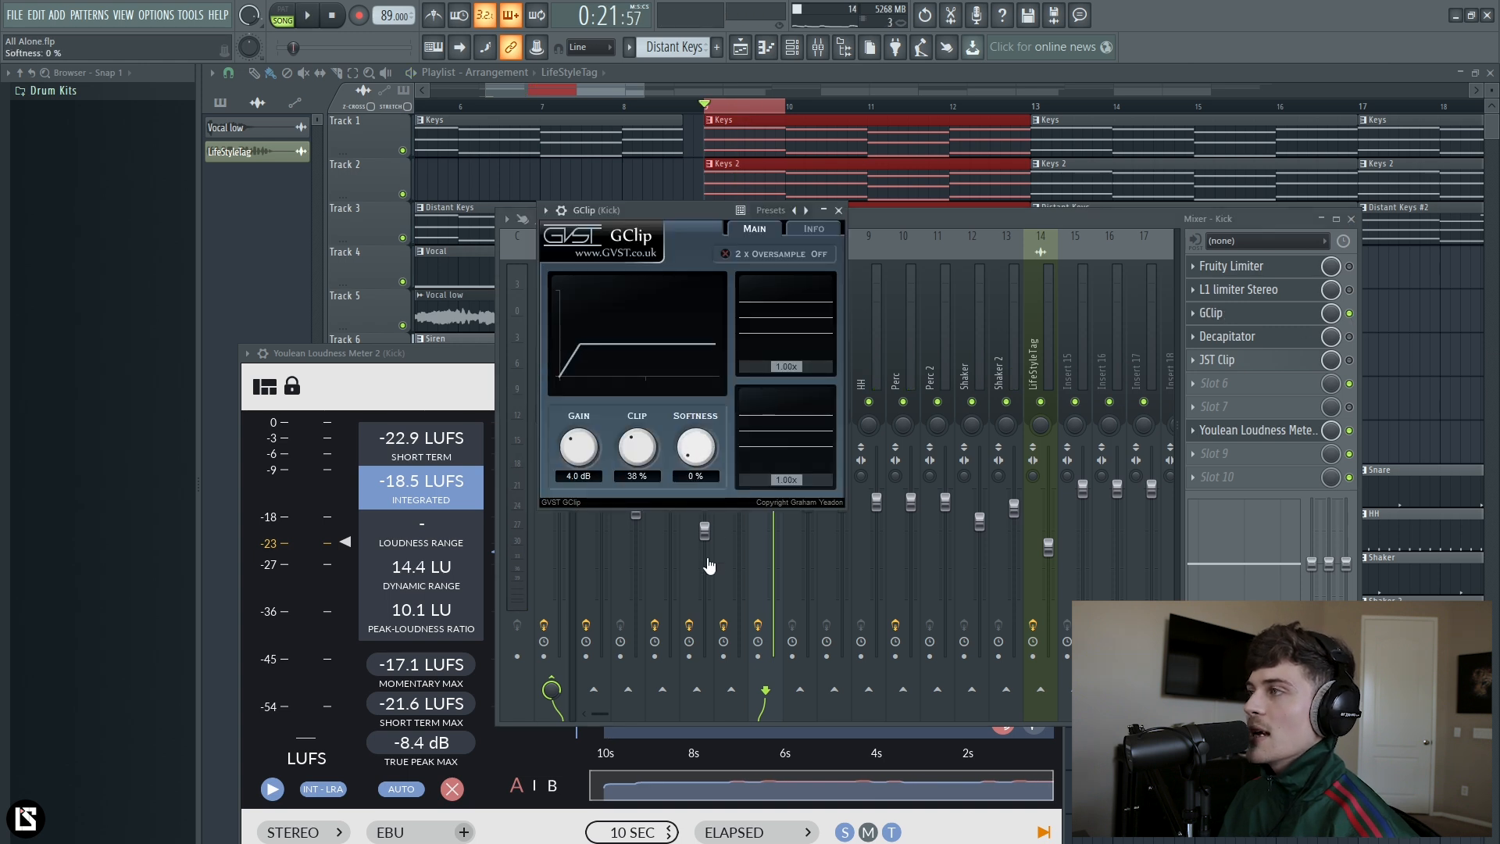
mouse_move(701, 459)
left_mouse_down()
mouse_move(701, 422)
mouse_move(703, 469)
left_mouse_up()
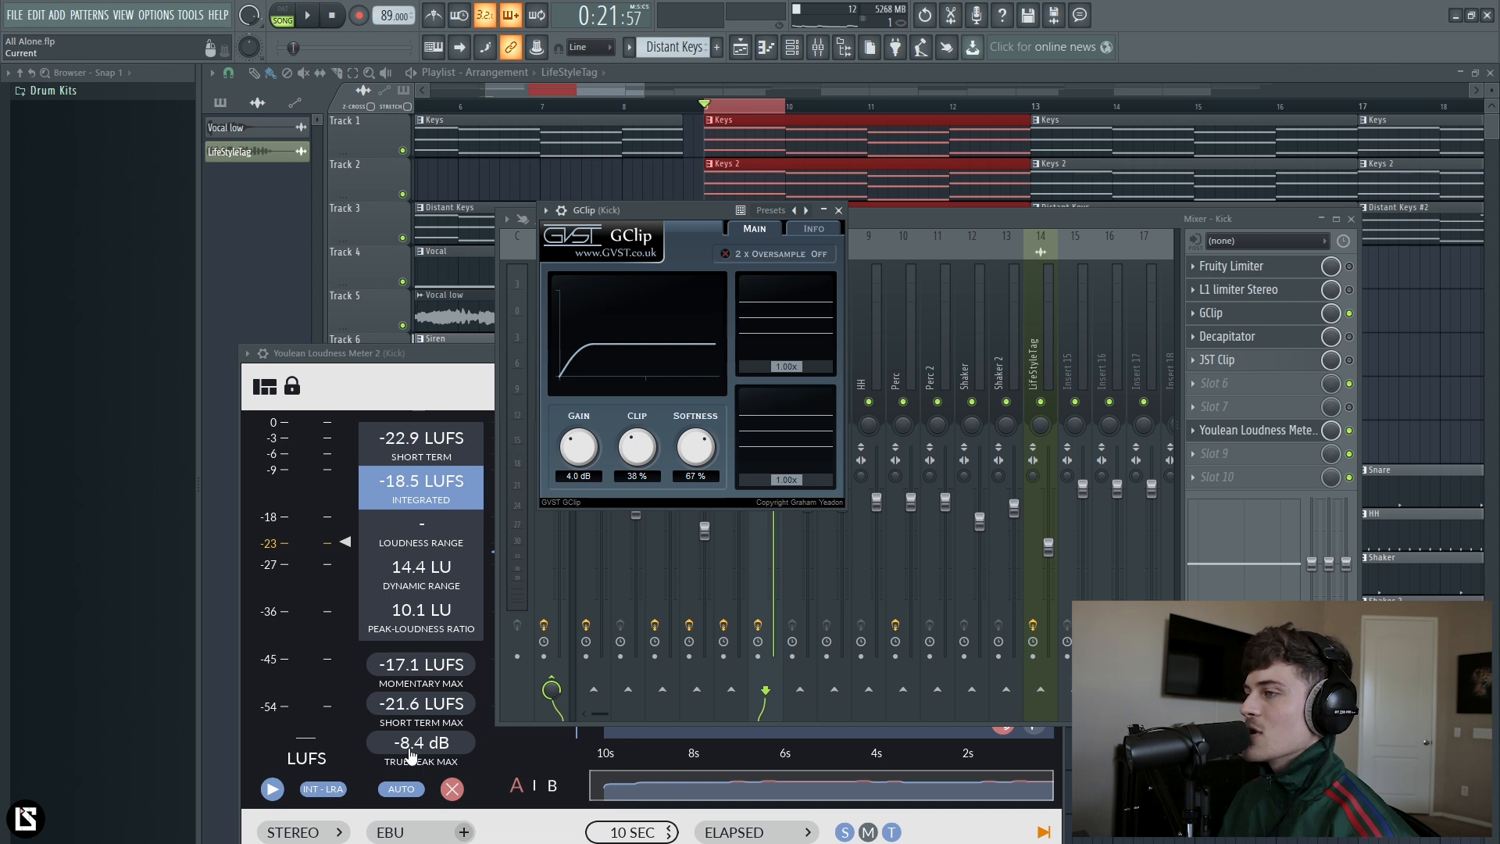
left_click(838, 210)
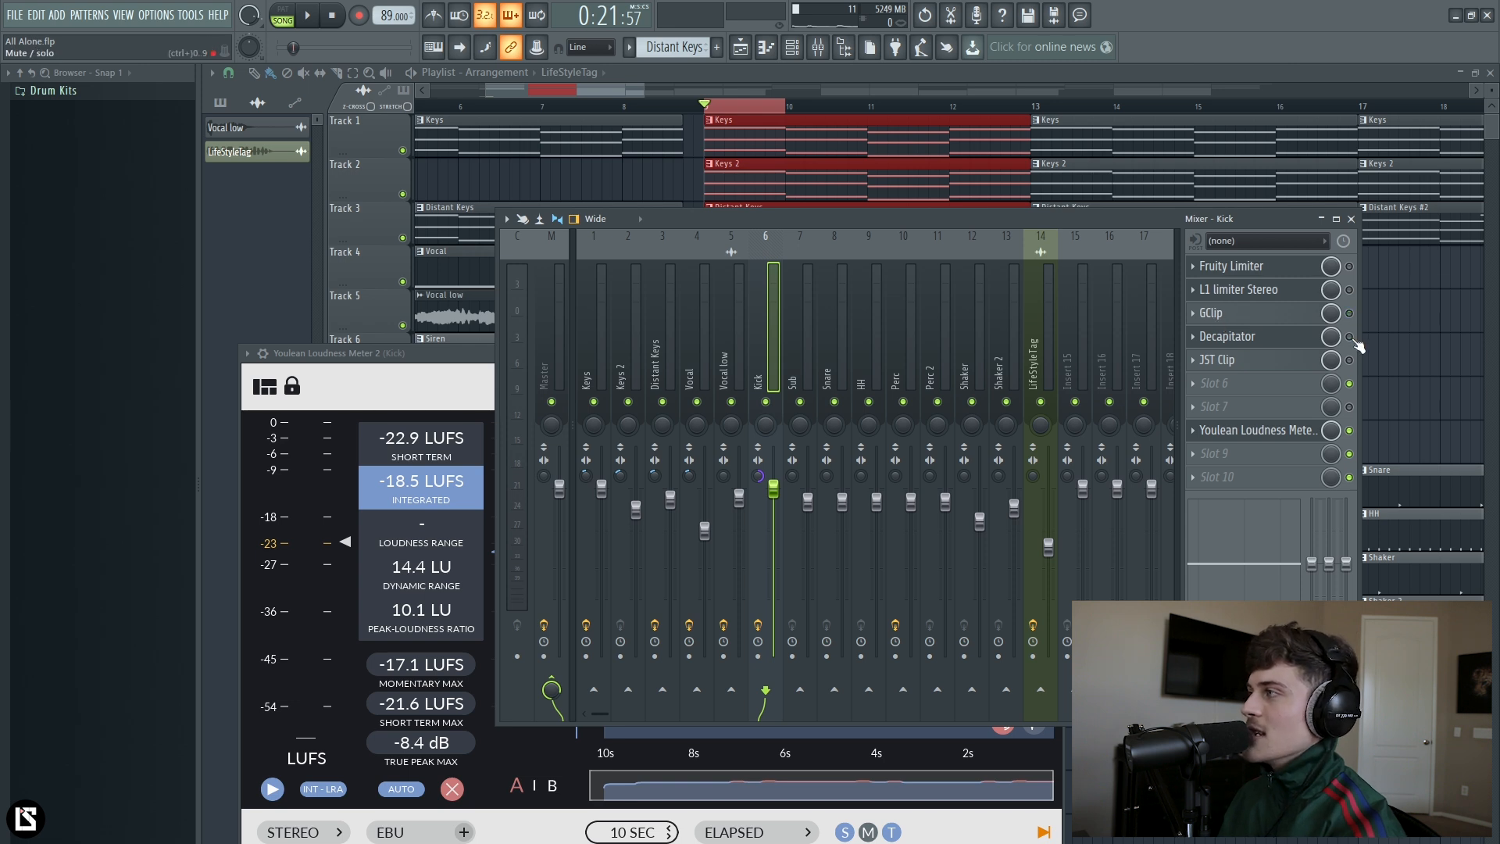
Step: Enable Decapitator on the Kick track, examine its drive and style settings, and return to the loudness meter
left_click(1264, 342)
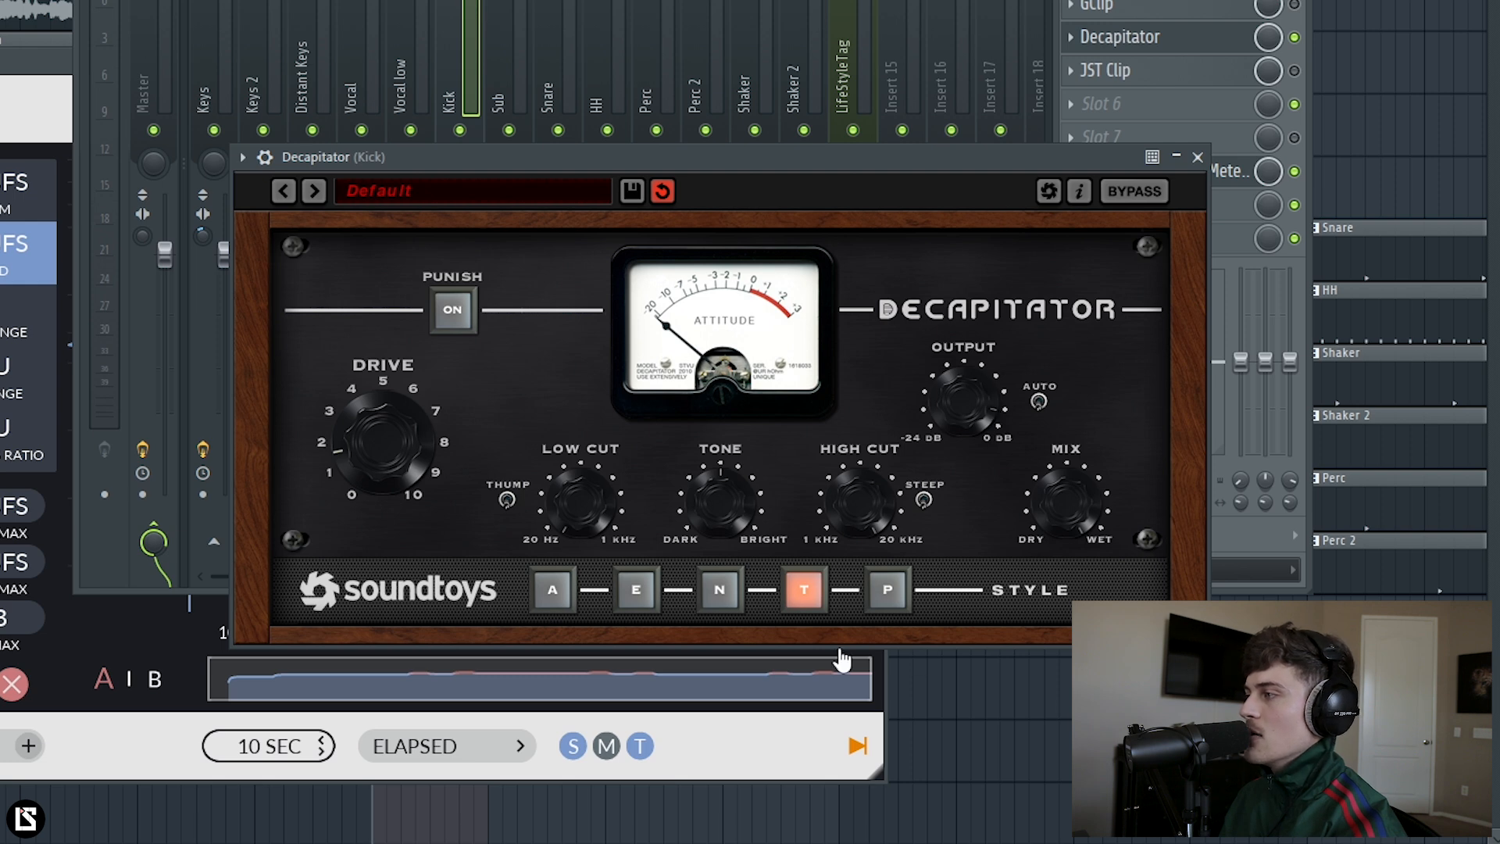
left_click(1198, 158)
left_click(388, 359)
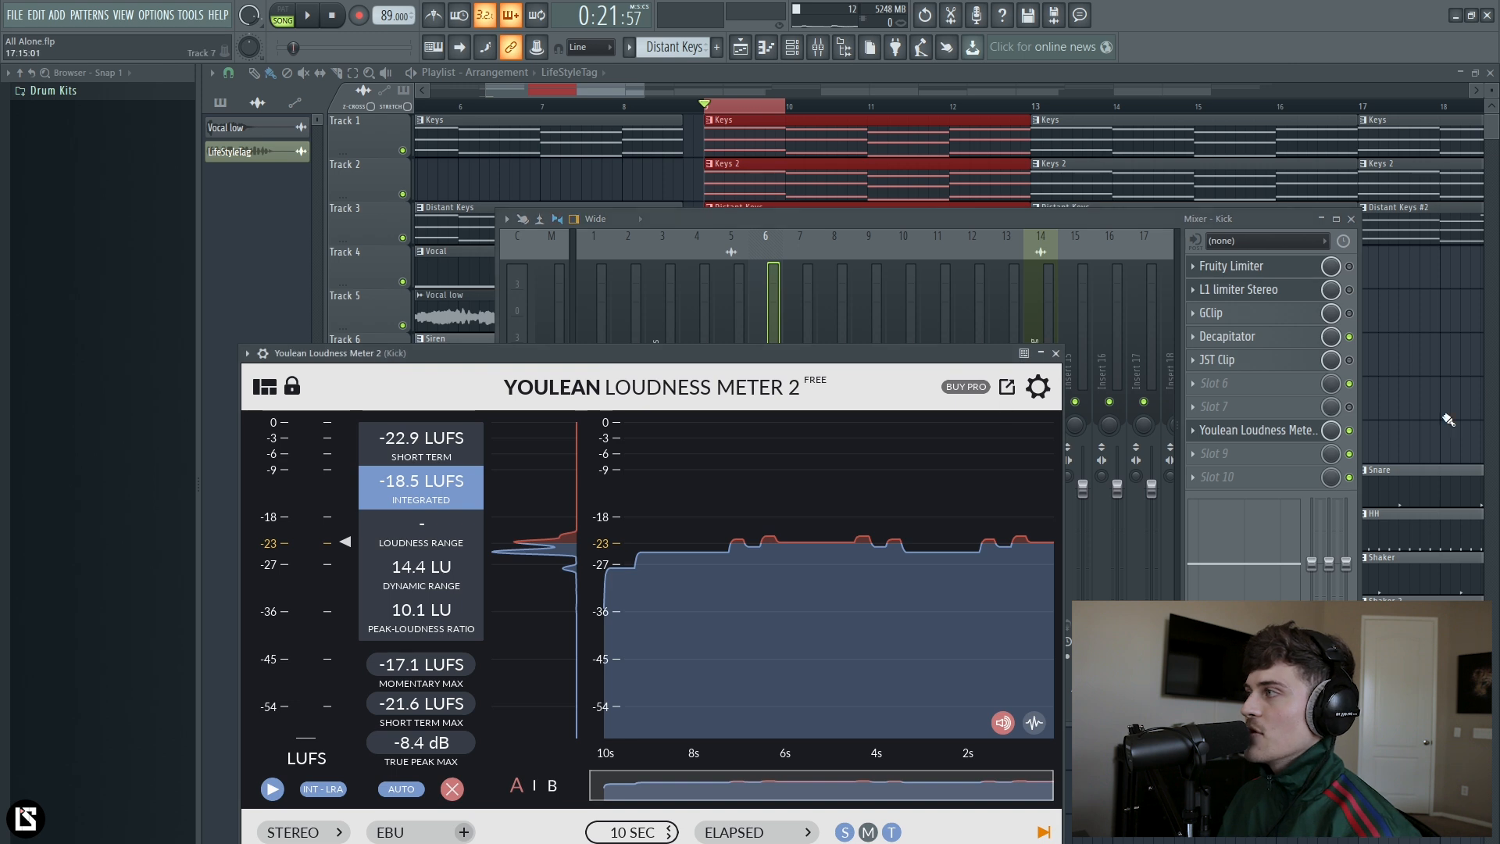
Step: Play the full mix with the Kick track's Decapitator bypassed and enabled to compare the difference
left_click(1351, 336)
key("space")
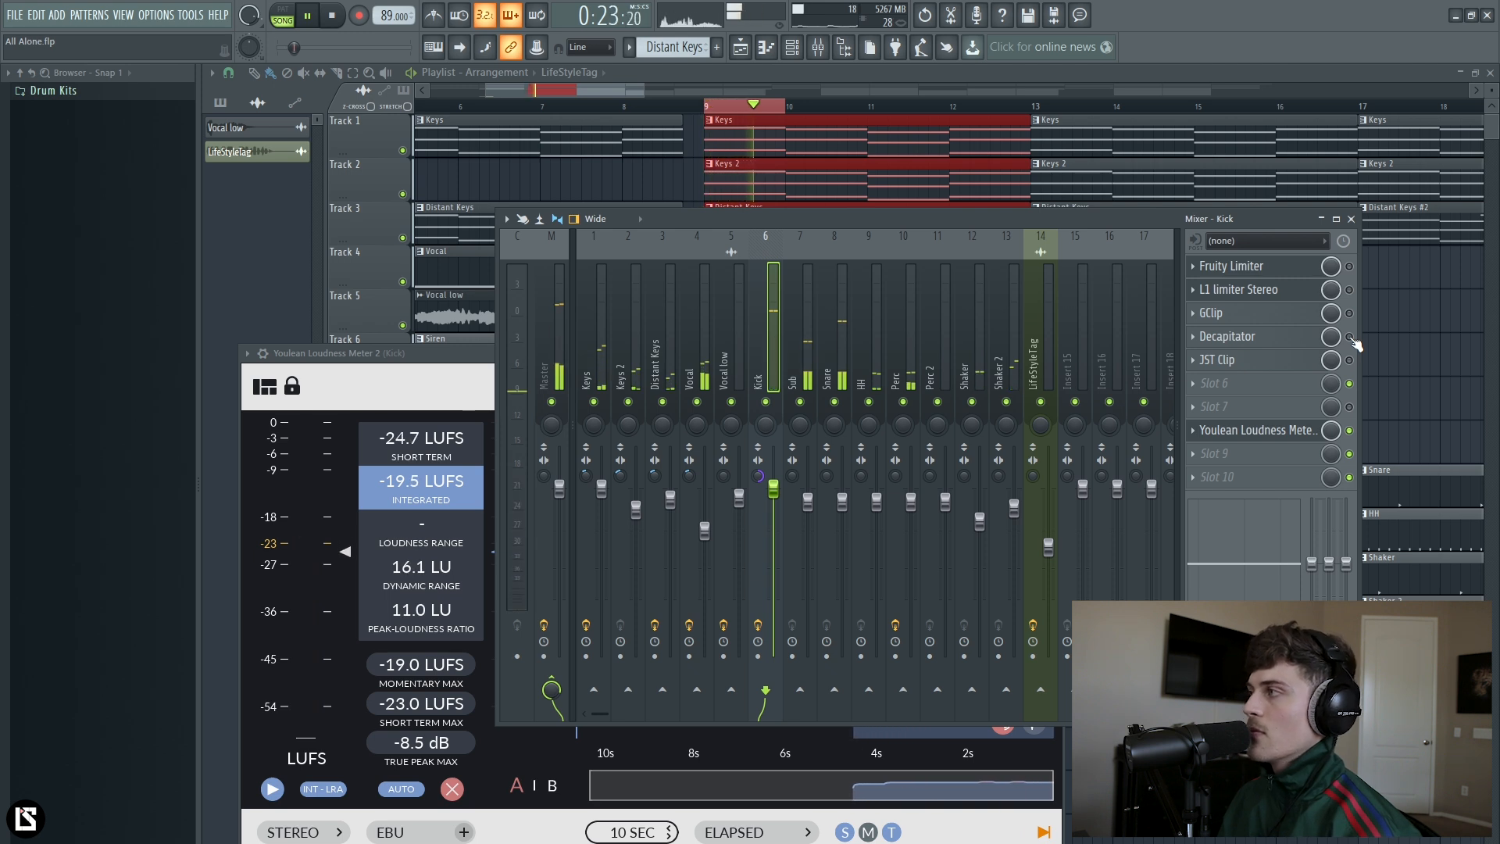
left_click(1351, 337)
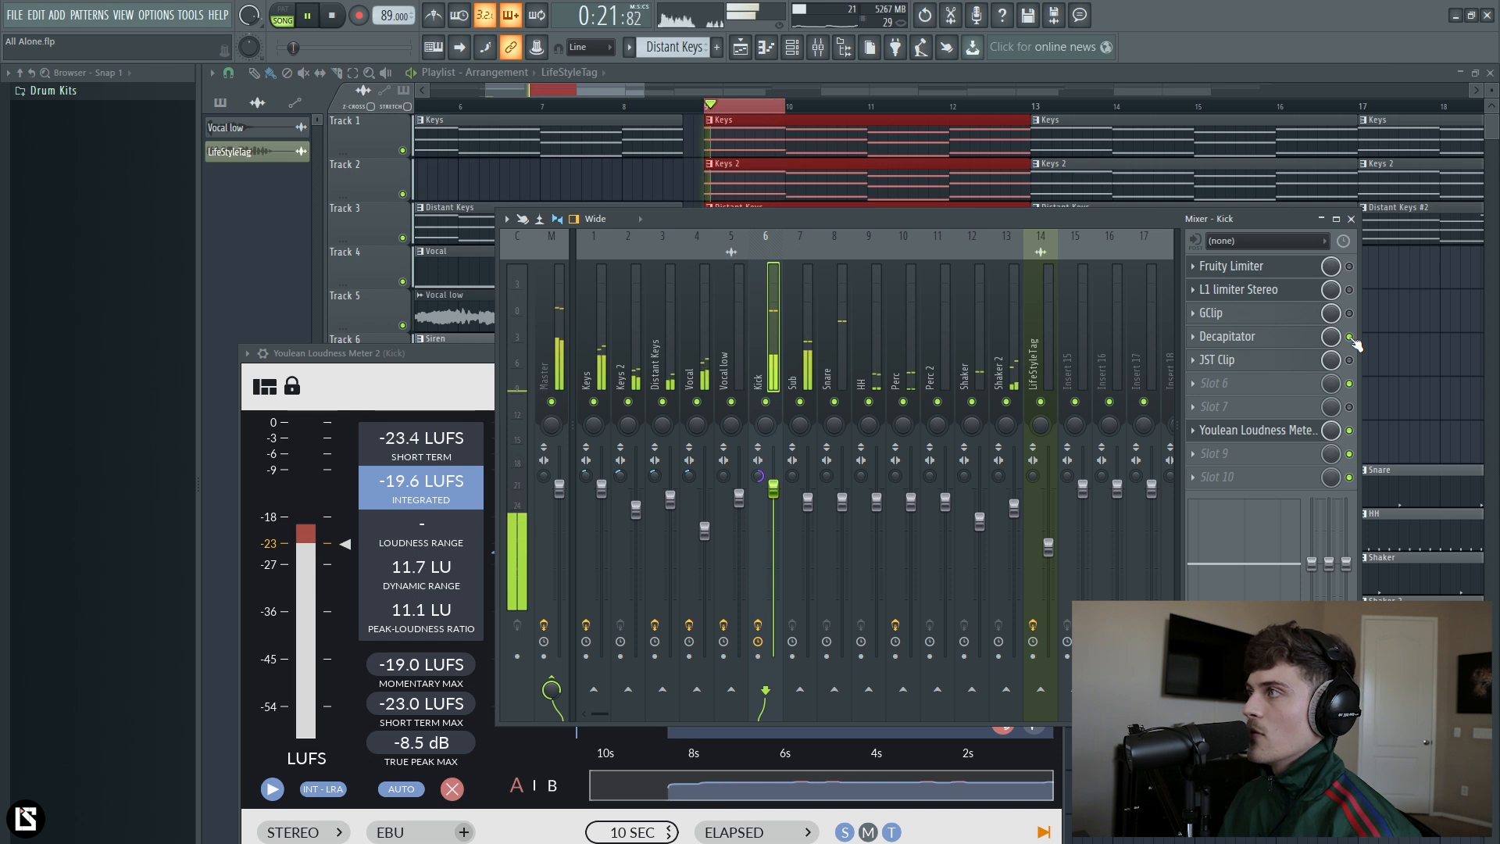
key("space")
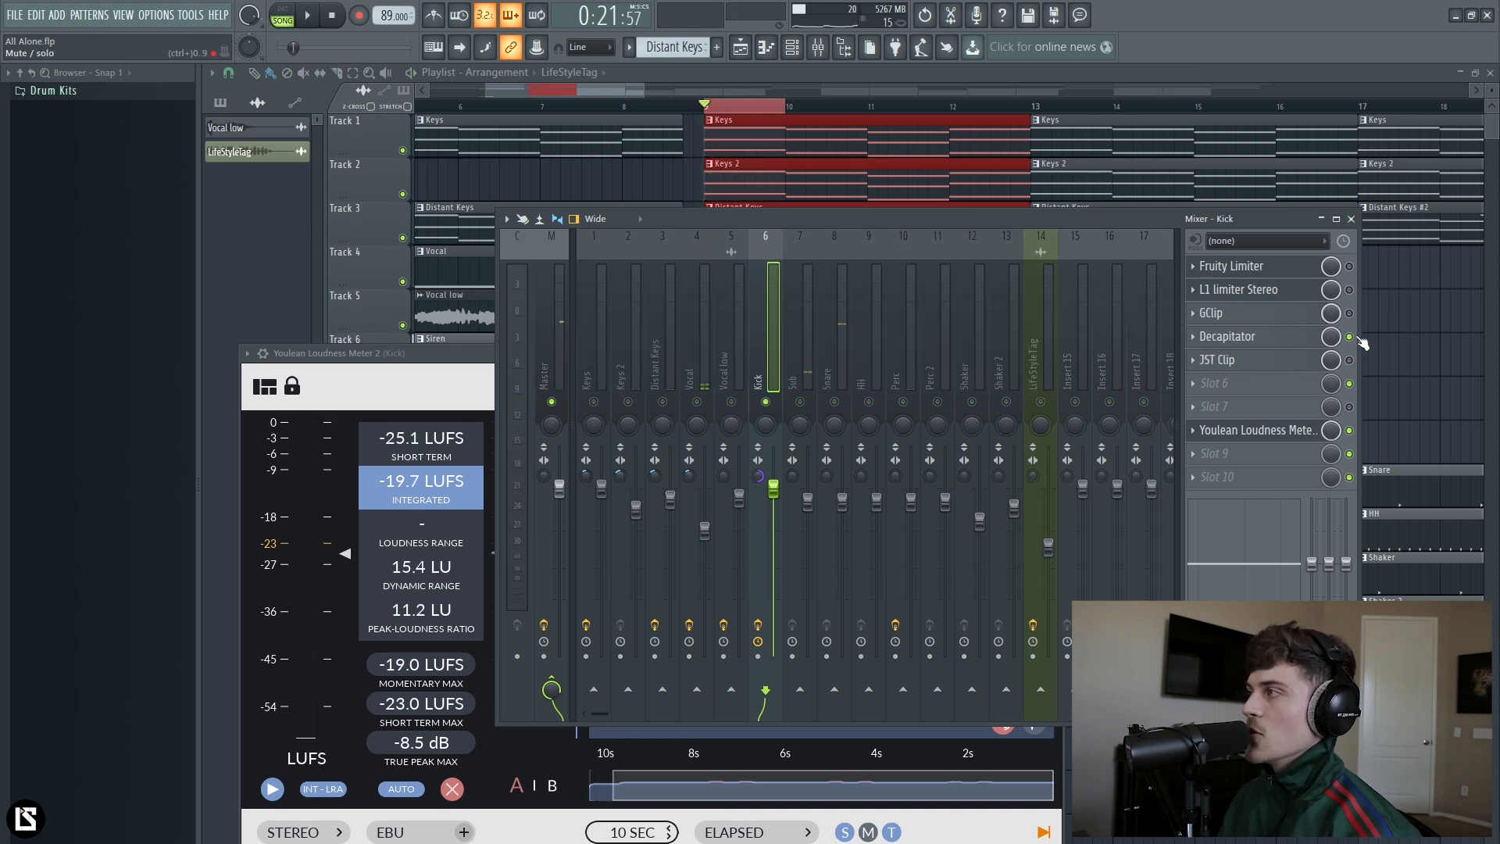
Step: Compare the soloed Kick with Decapitator enabled and bypassed on the loudness meter
key("space")
left_click(1357, 340)
key("space")
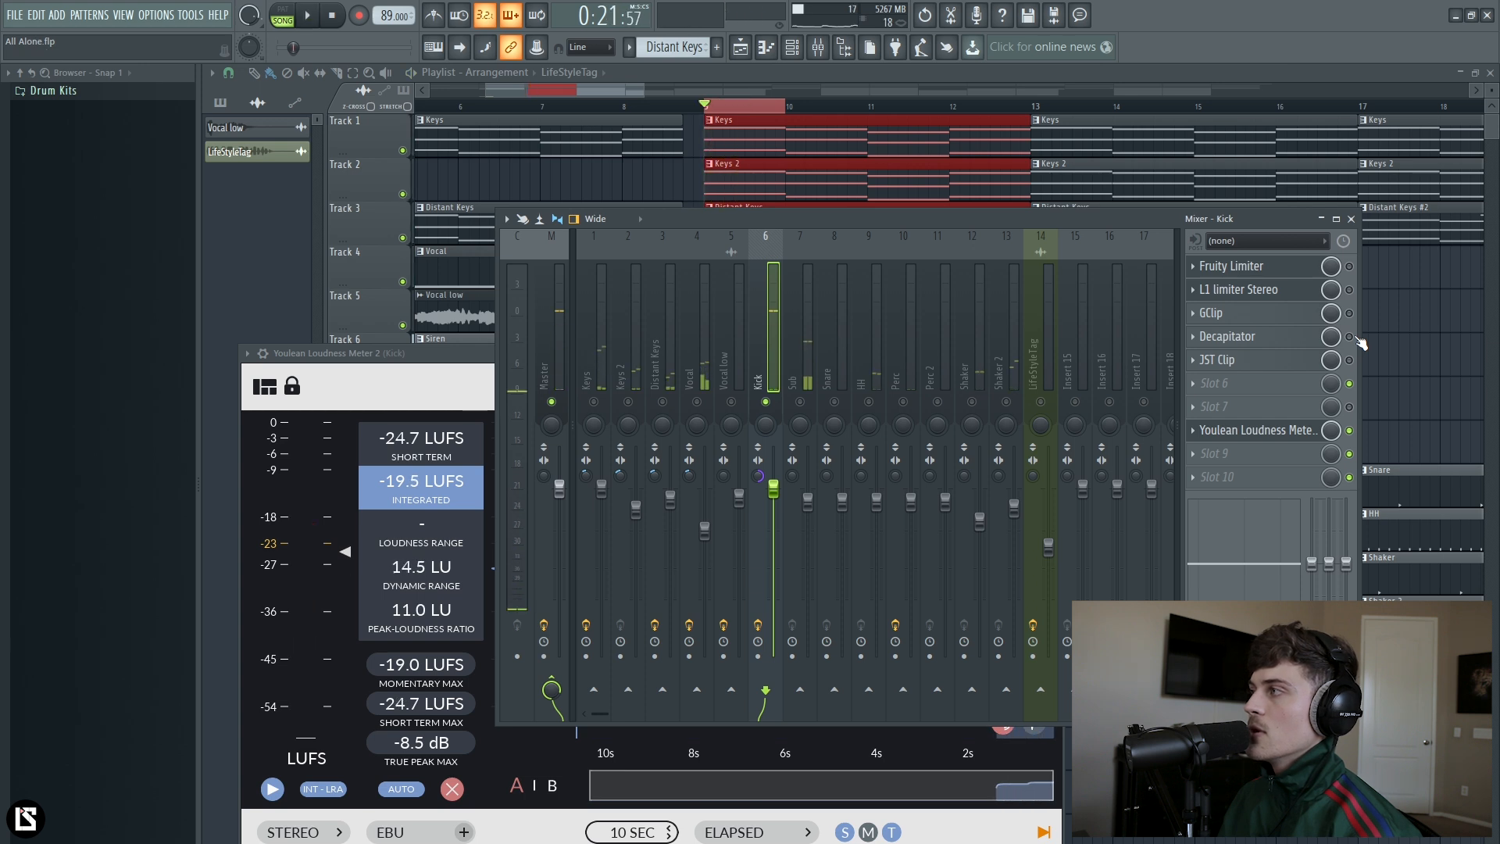
key("space")
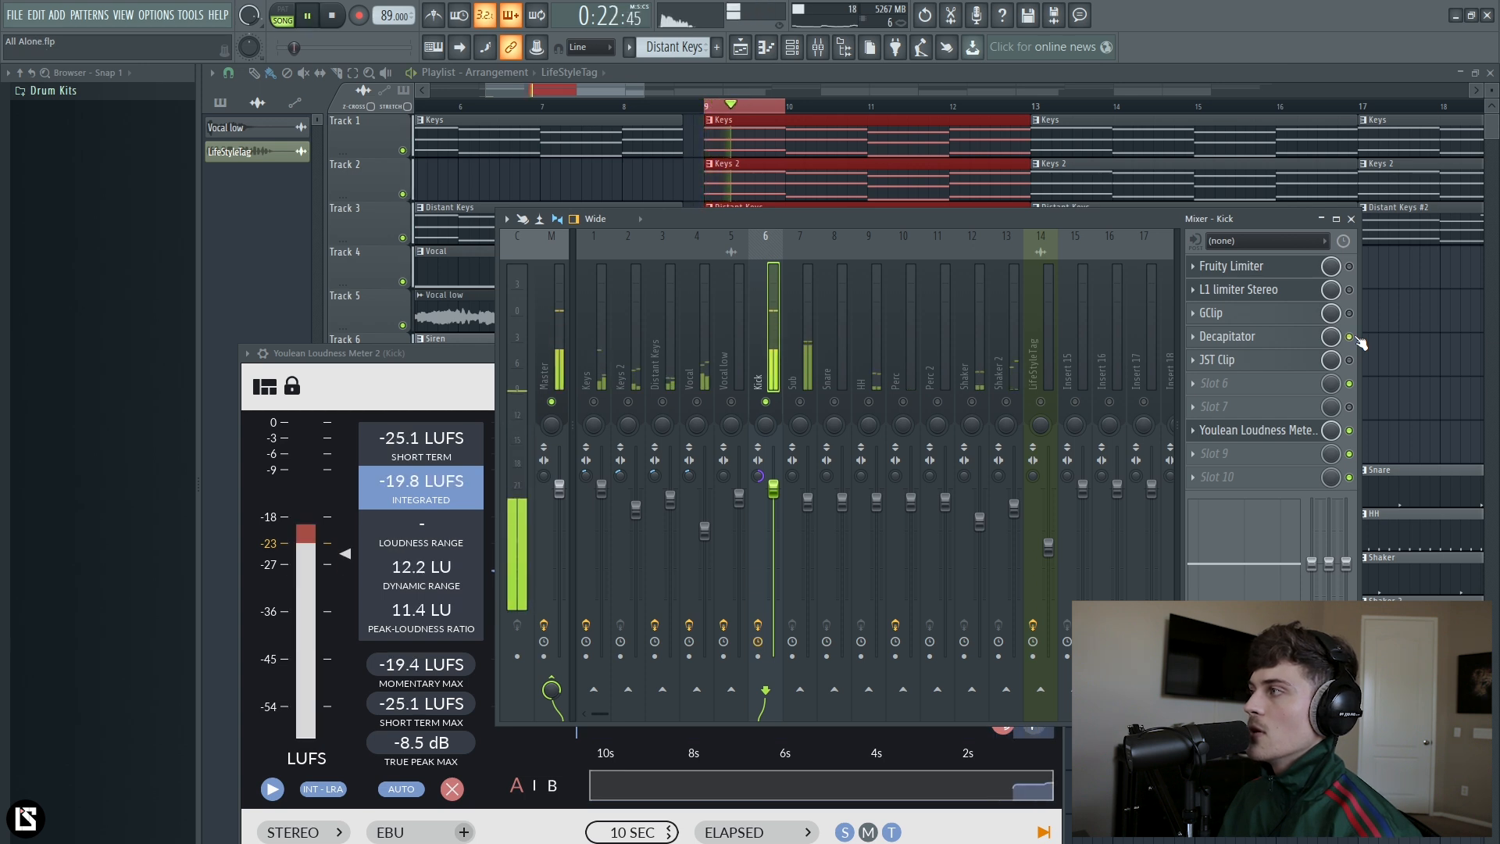
key("space")
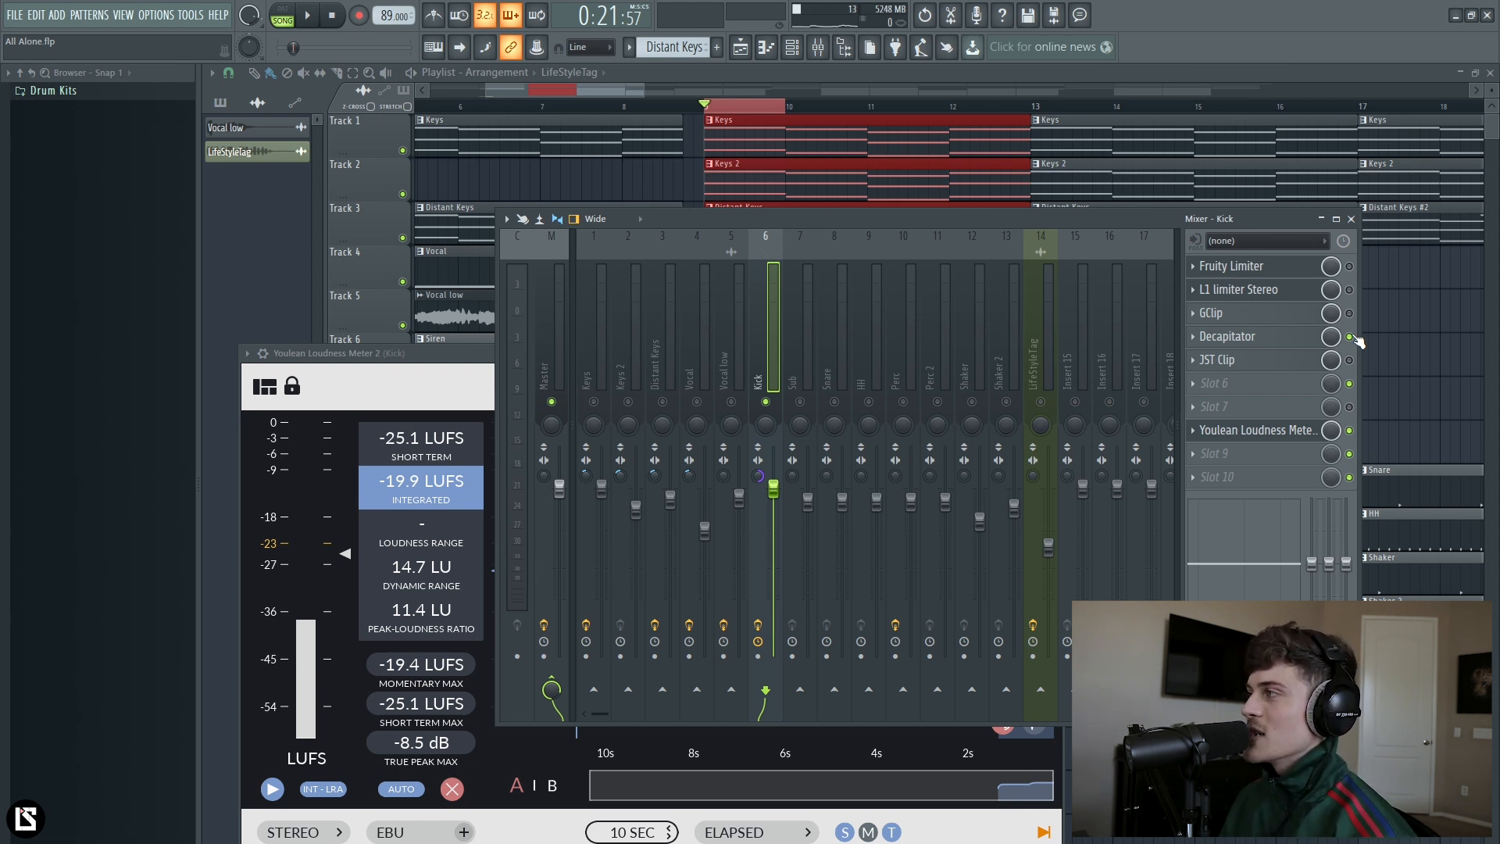
Step: Check Decapitator's settings and bypass it, and enable JST Clip on the Kick track with its window open
left_click(1230, 336)
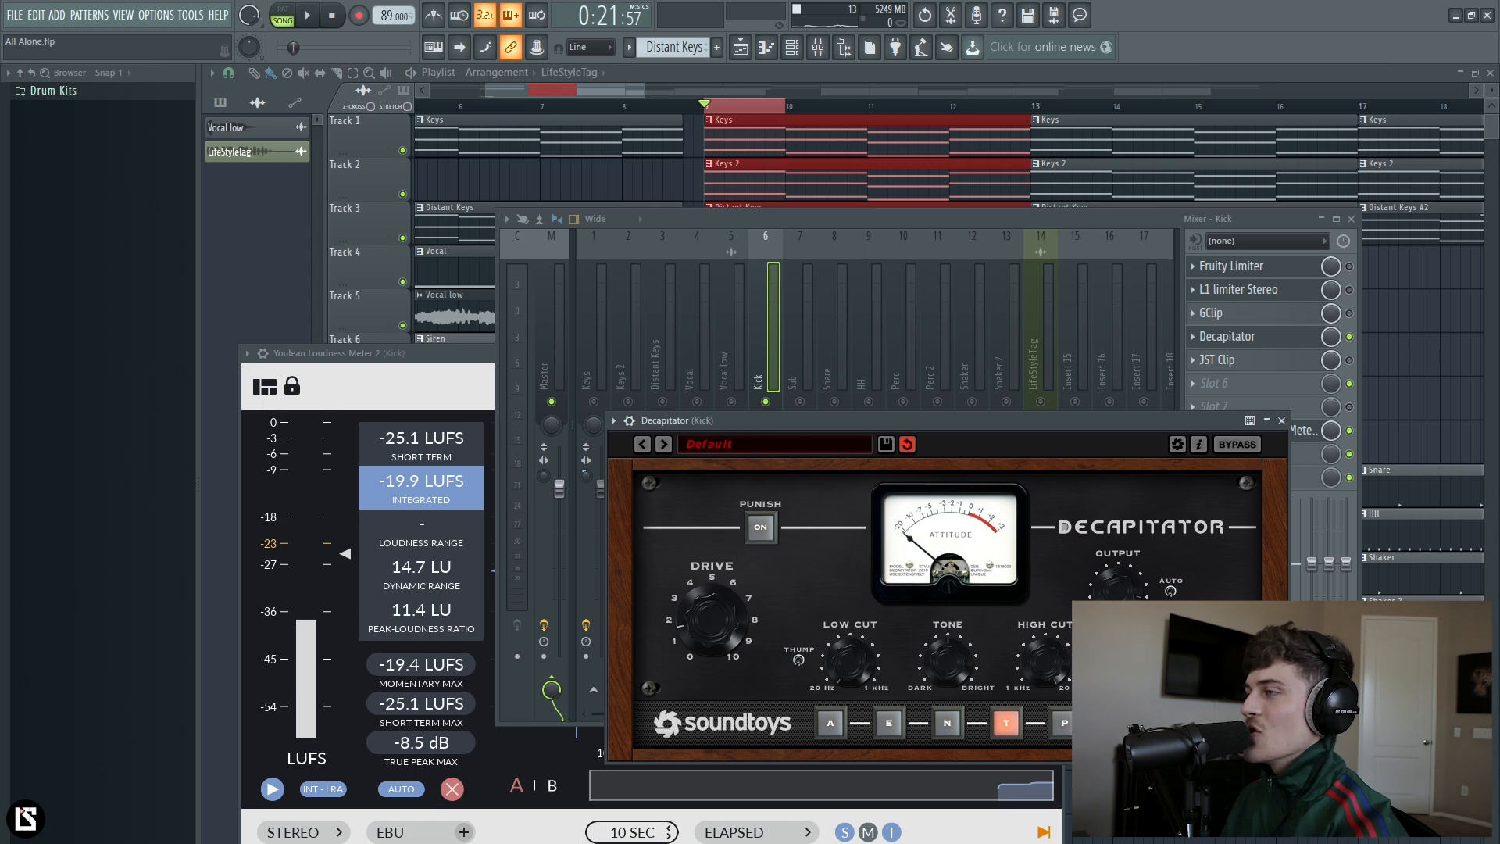
left_click(1258, 337)
left_click(1349, 337)
left_click(1349, 360)
left_click(1292, 364)
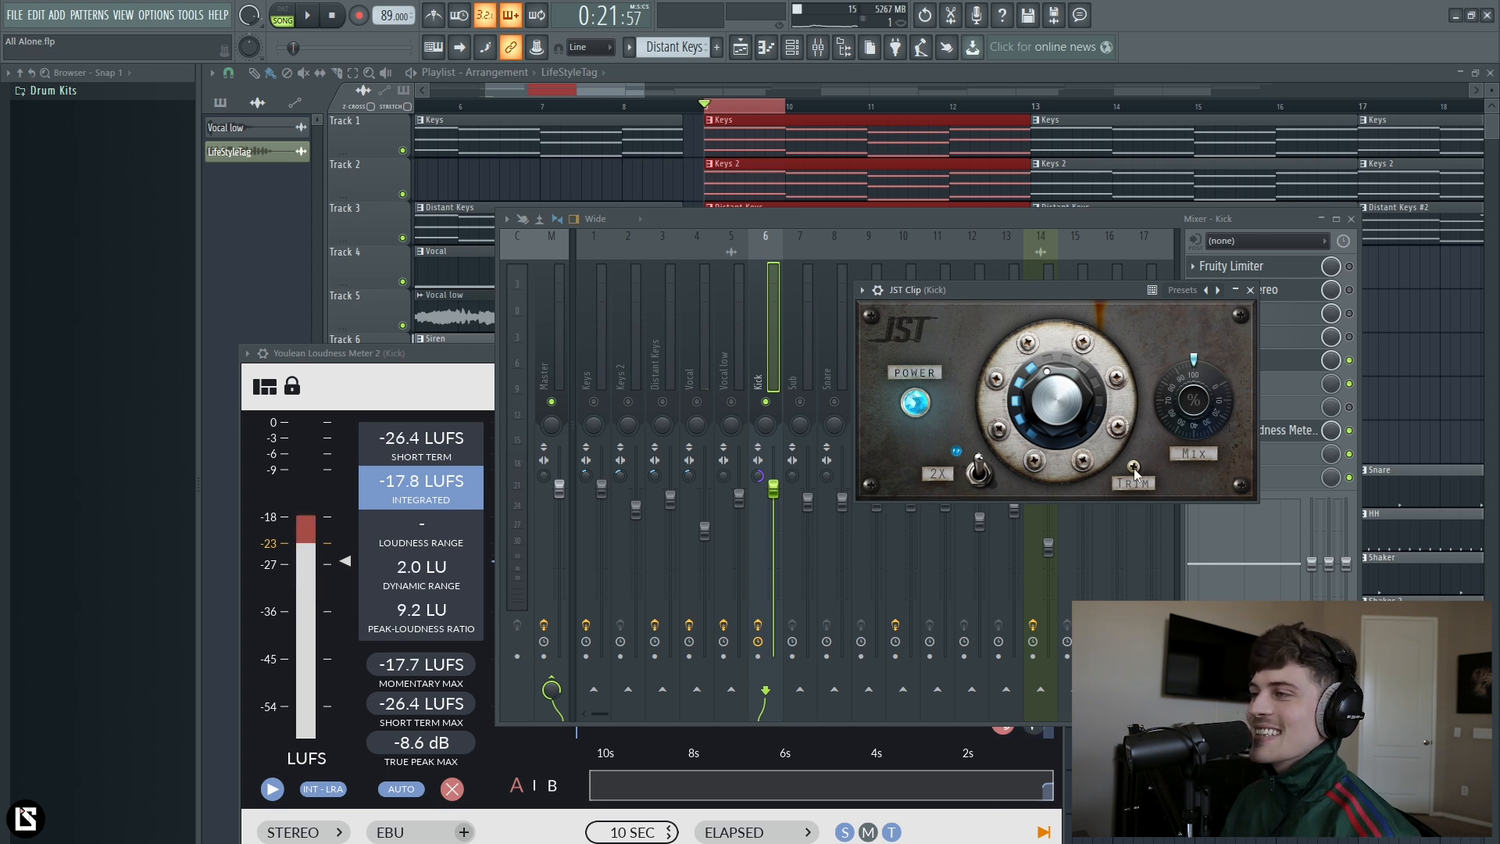
Step: Examine JST Clip's clipping, trim and mix controls on the Kick track and return to the mixer
left_click(1251, 290)
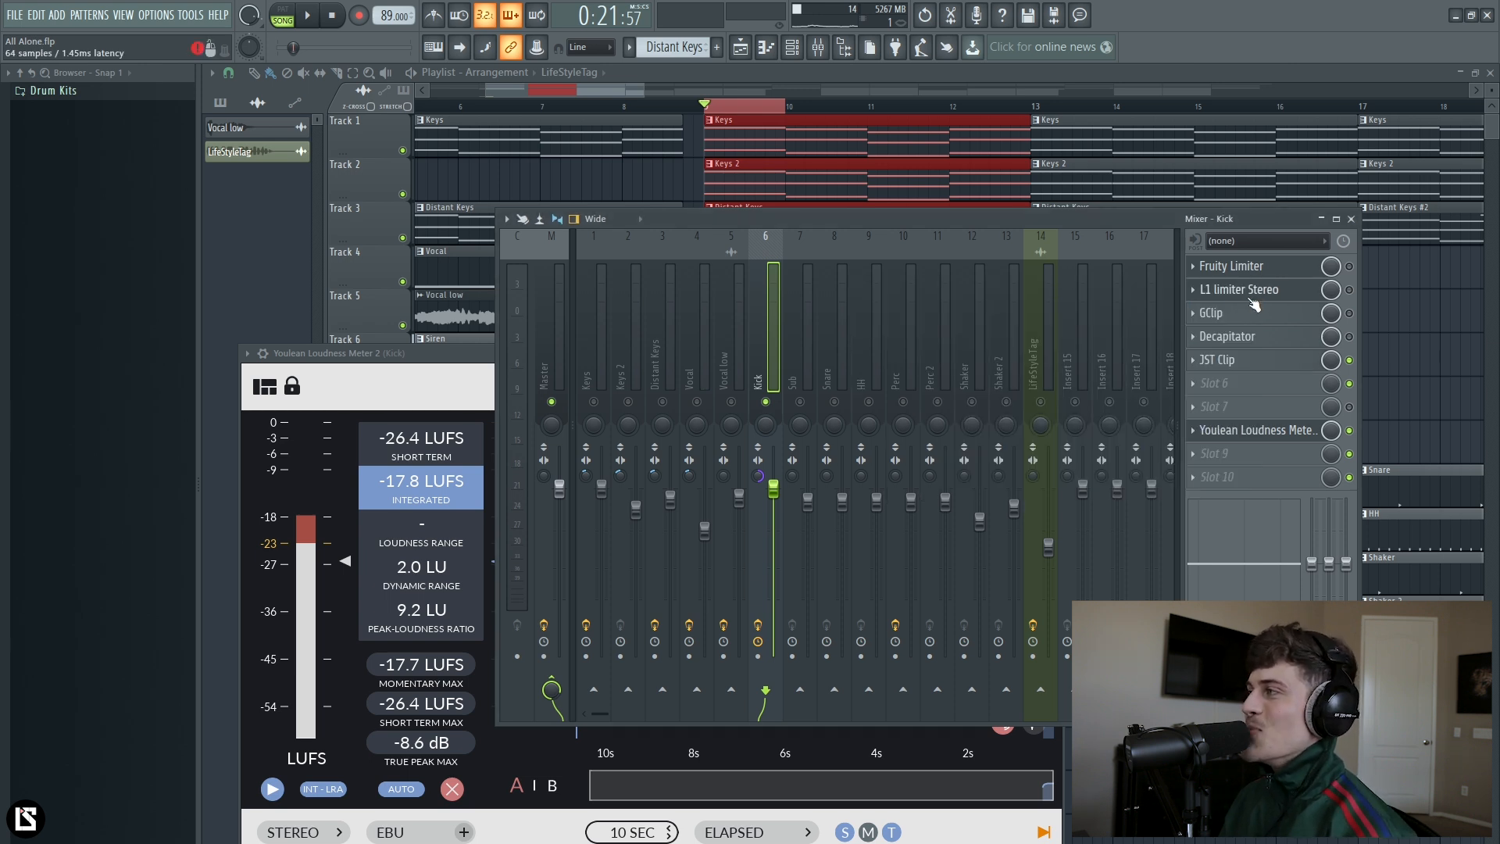
left_click(1247, 365)
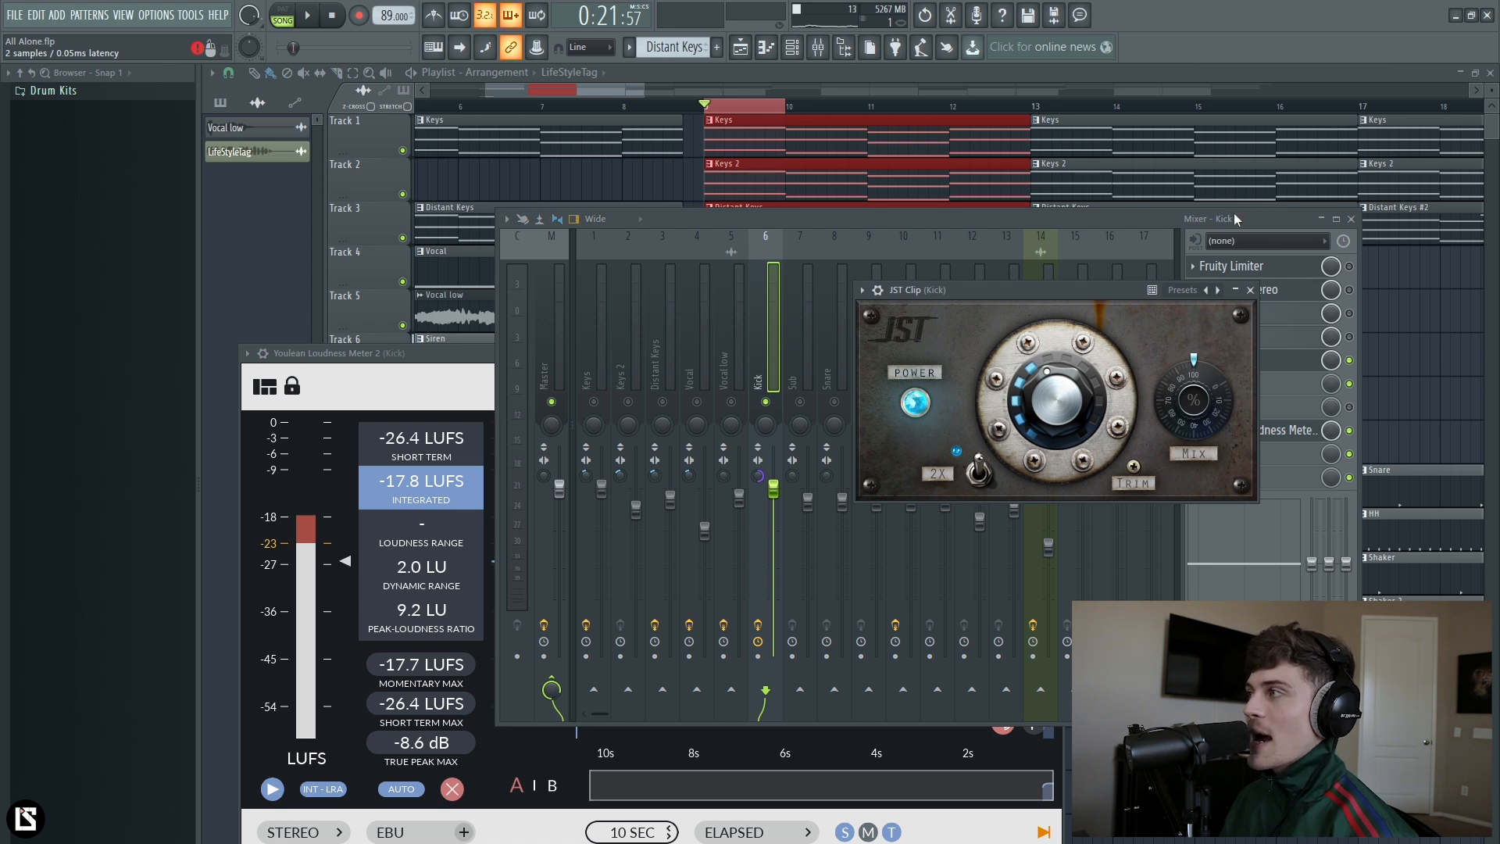
left_click(1251, 290)
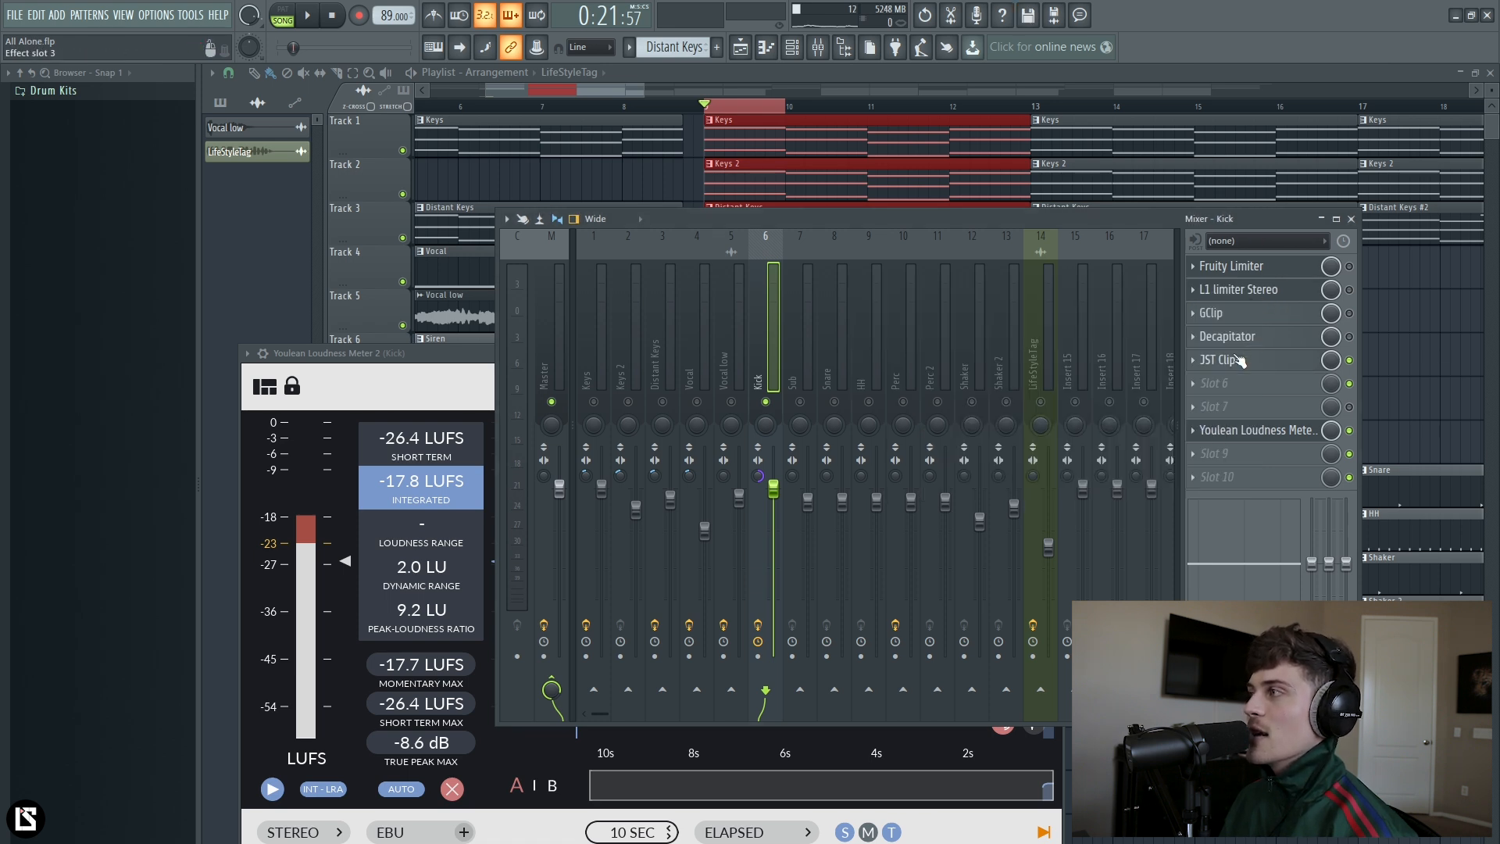
left_click(1240, 360)
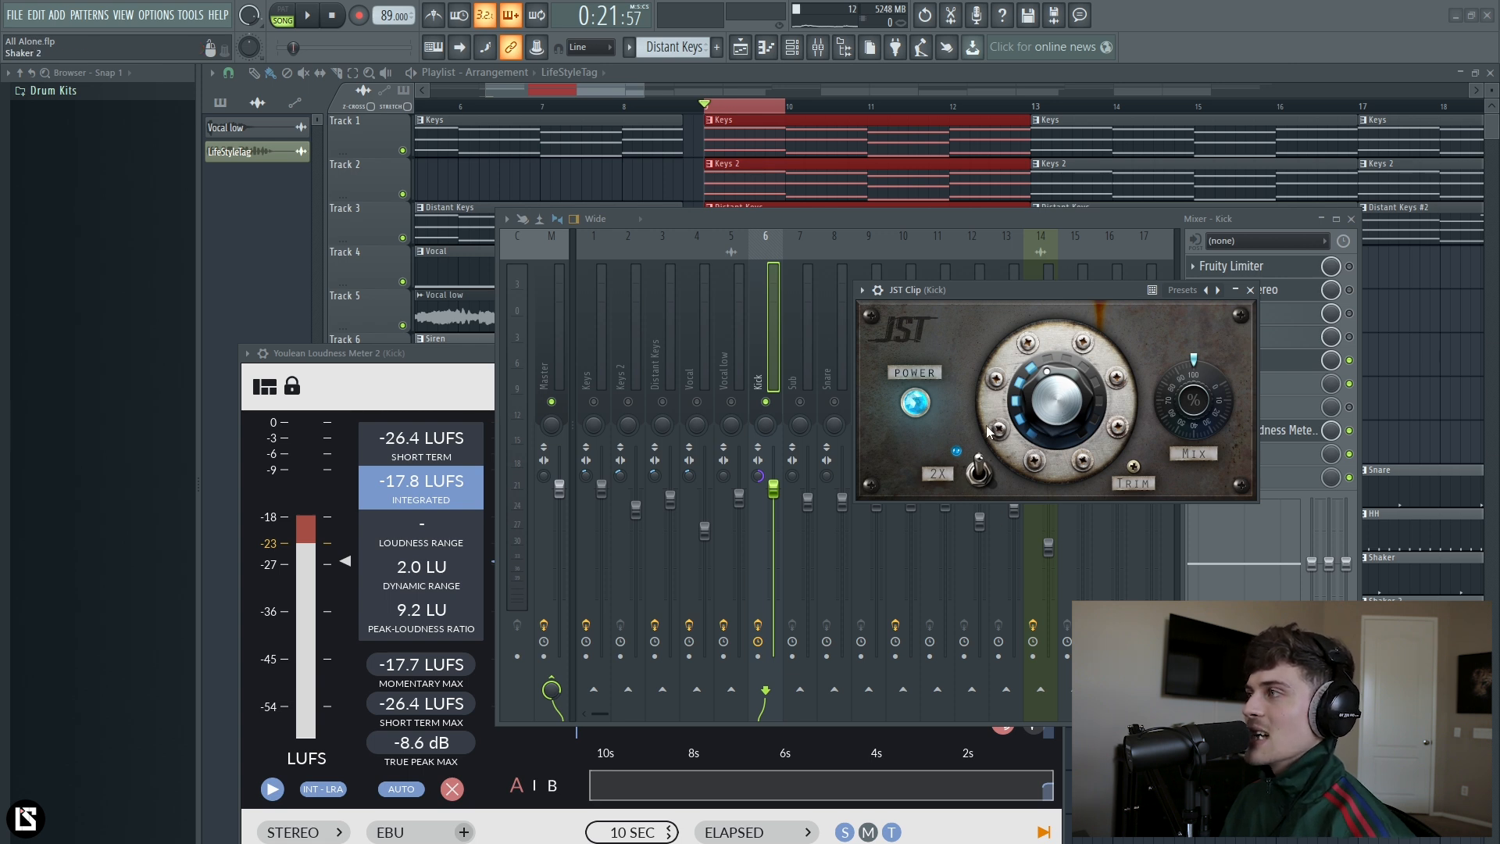
left_click(778, 227)
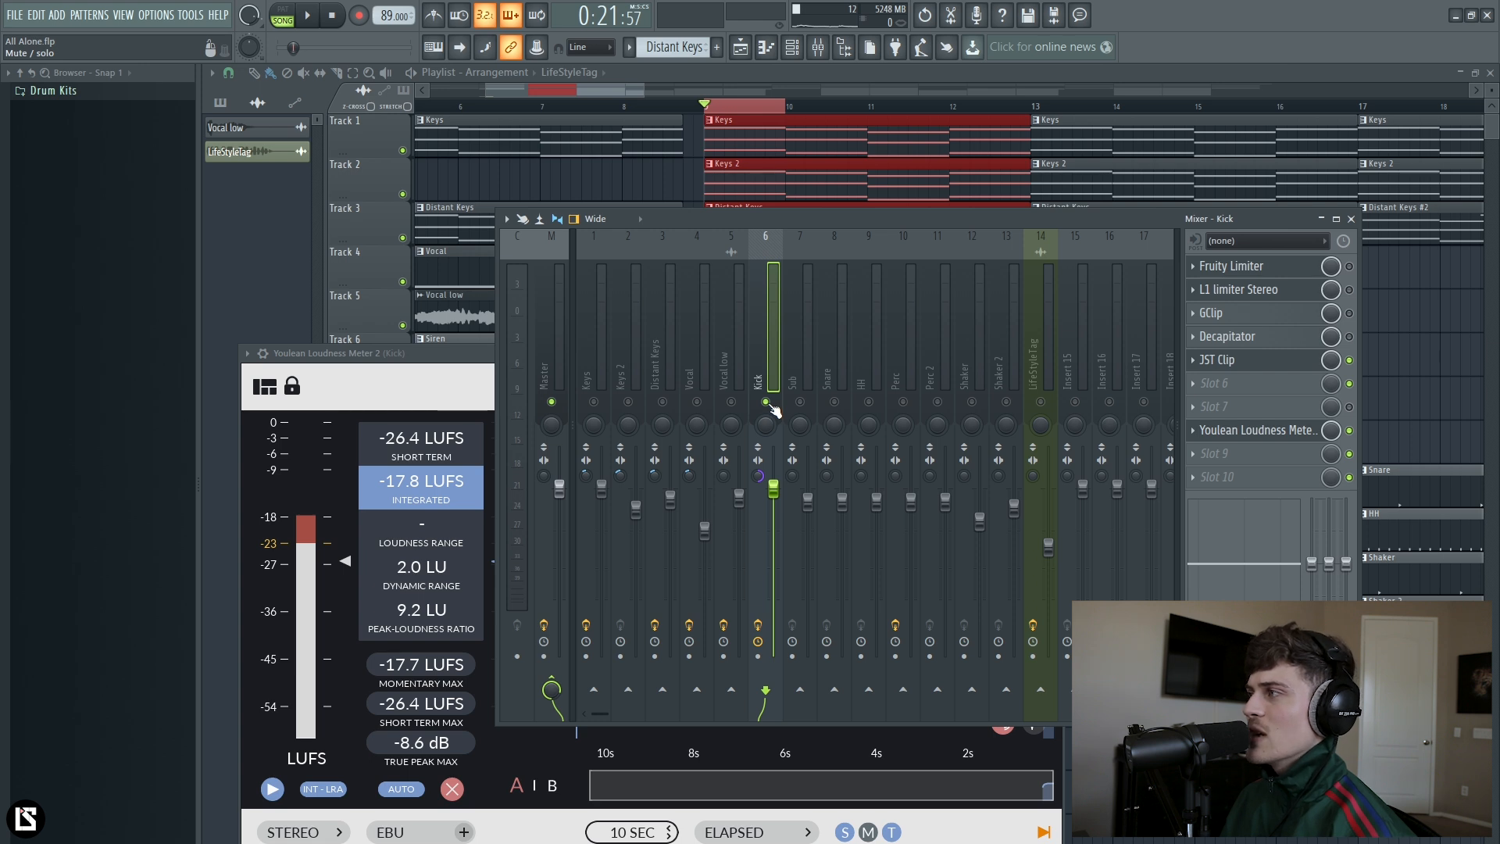
Step: Unsolo the Kick, reset the meter's true peak reading and compare the full mix with JST Clip bypassed and enabled
right_click(768, 402)
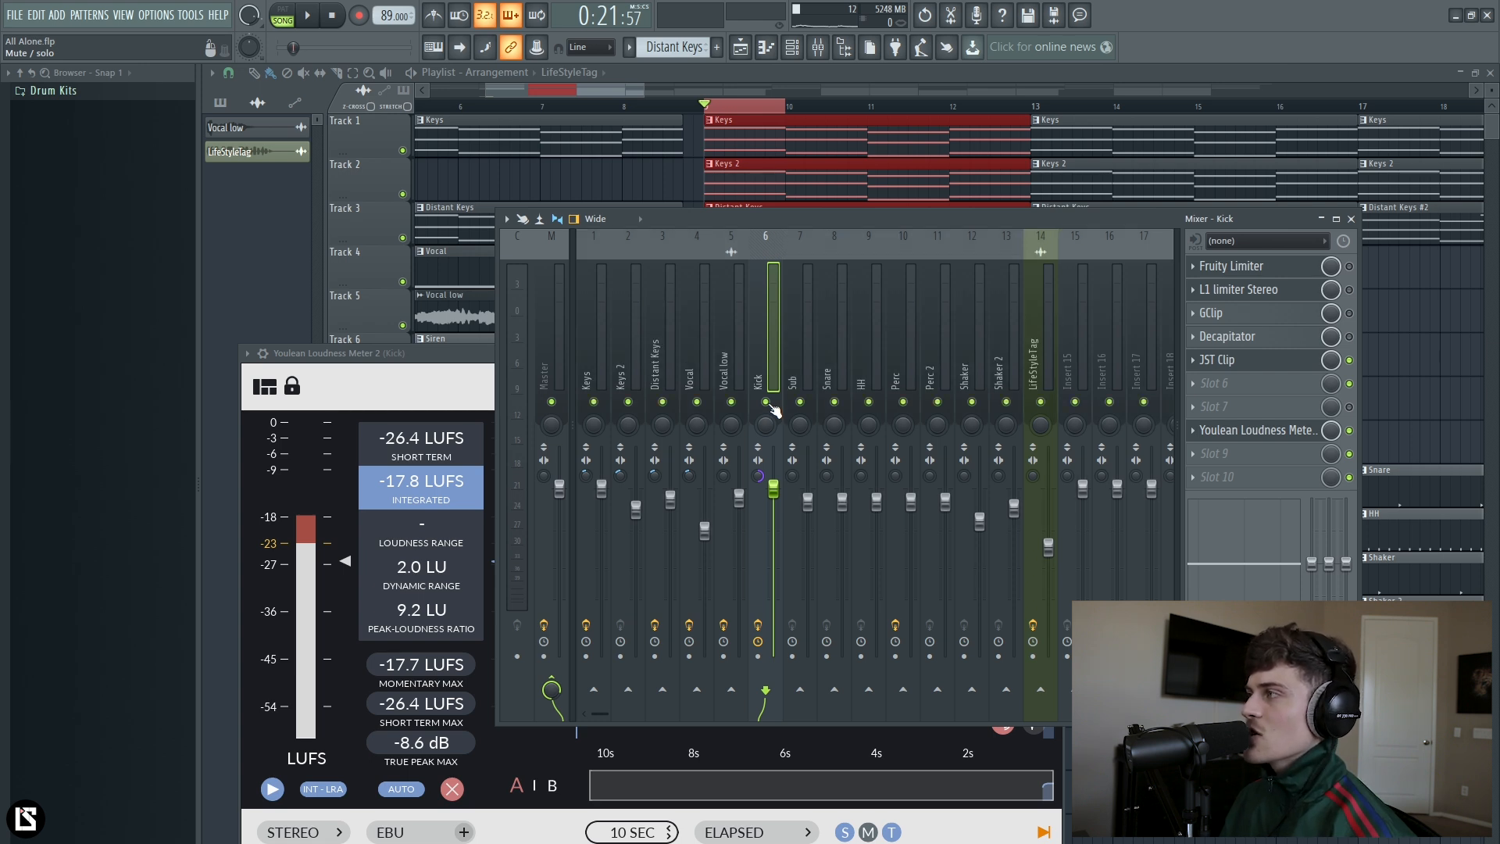
left_click(406, 750)
left_click(1350, 361)
key("space")
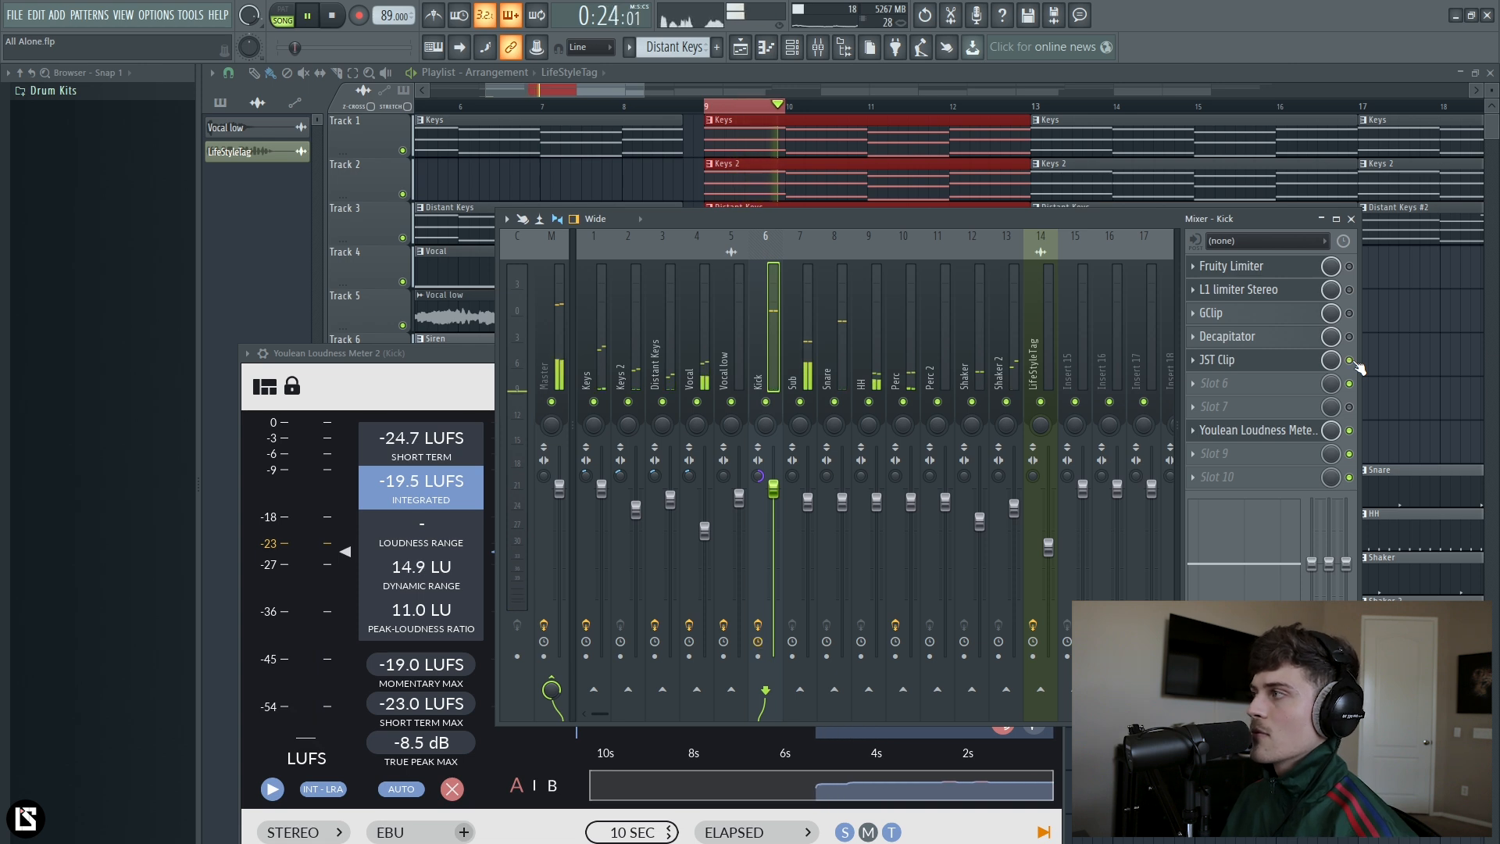
left_click(1350, 361)
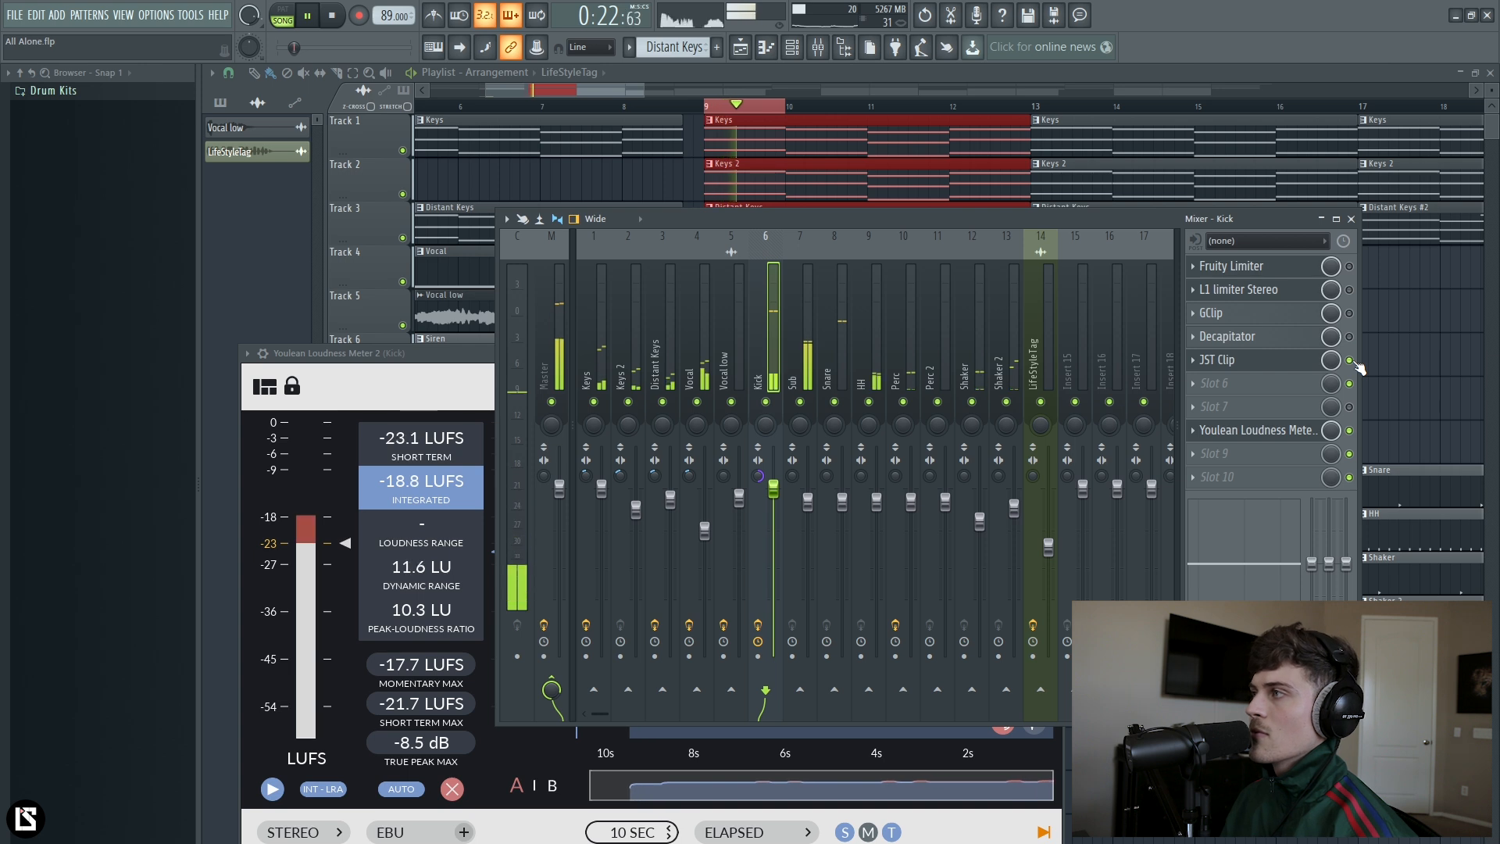
key("space")
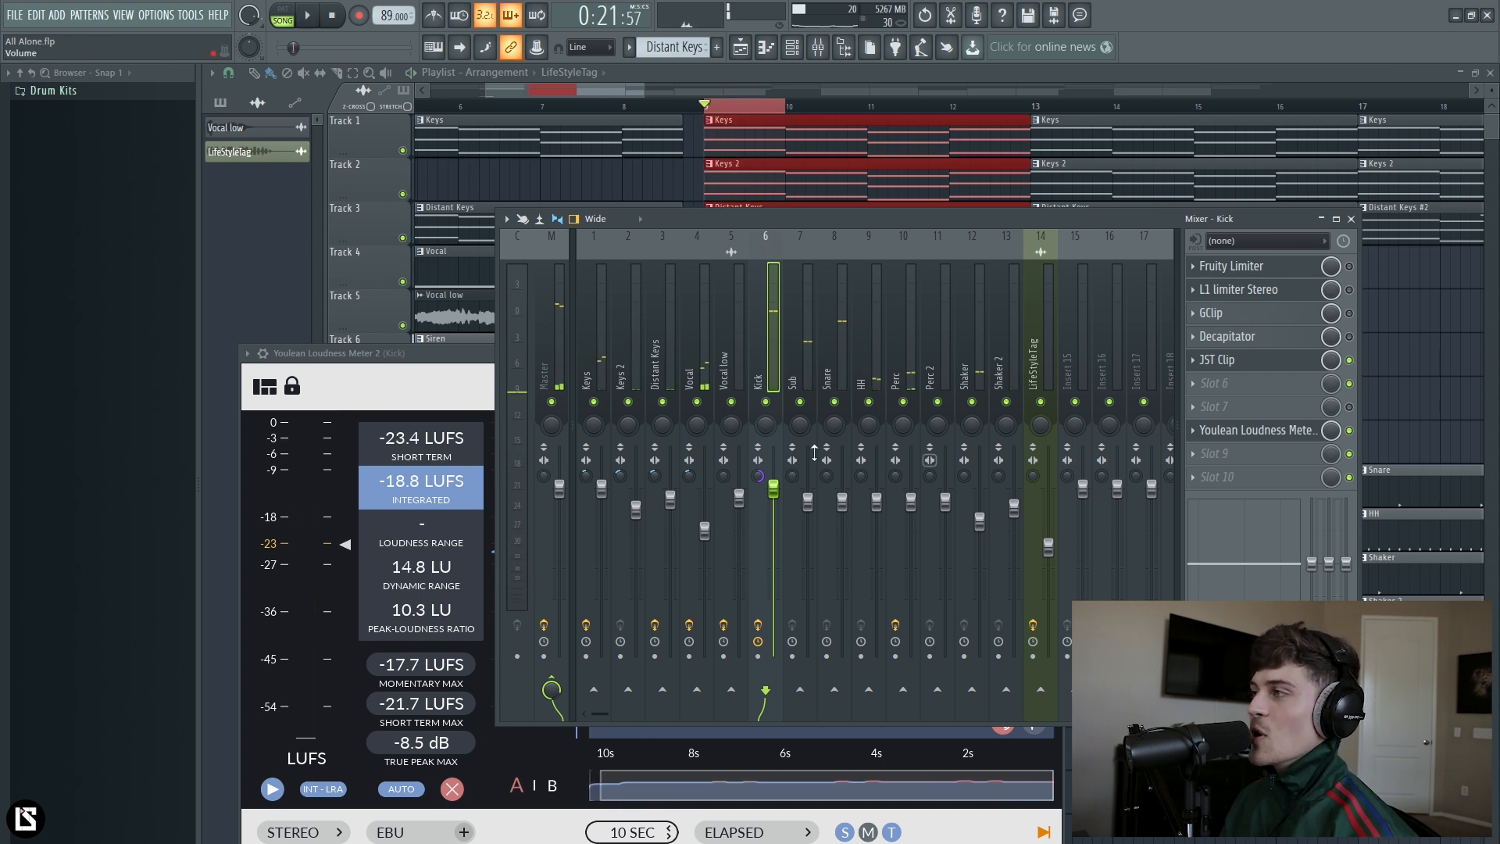
Step: Solo the Kick track and compare its loudness with JST Clip bypassed and enabled
left_click(1234, 361)
left_click(1252, 289)
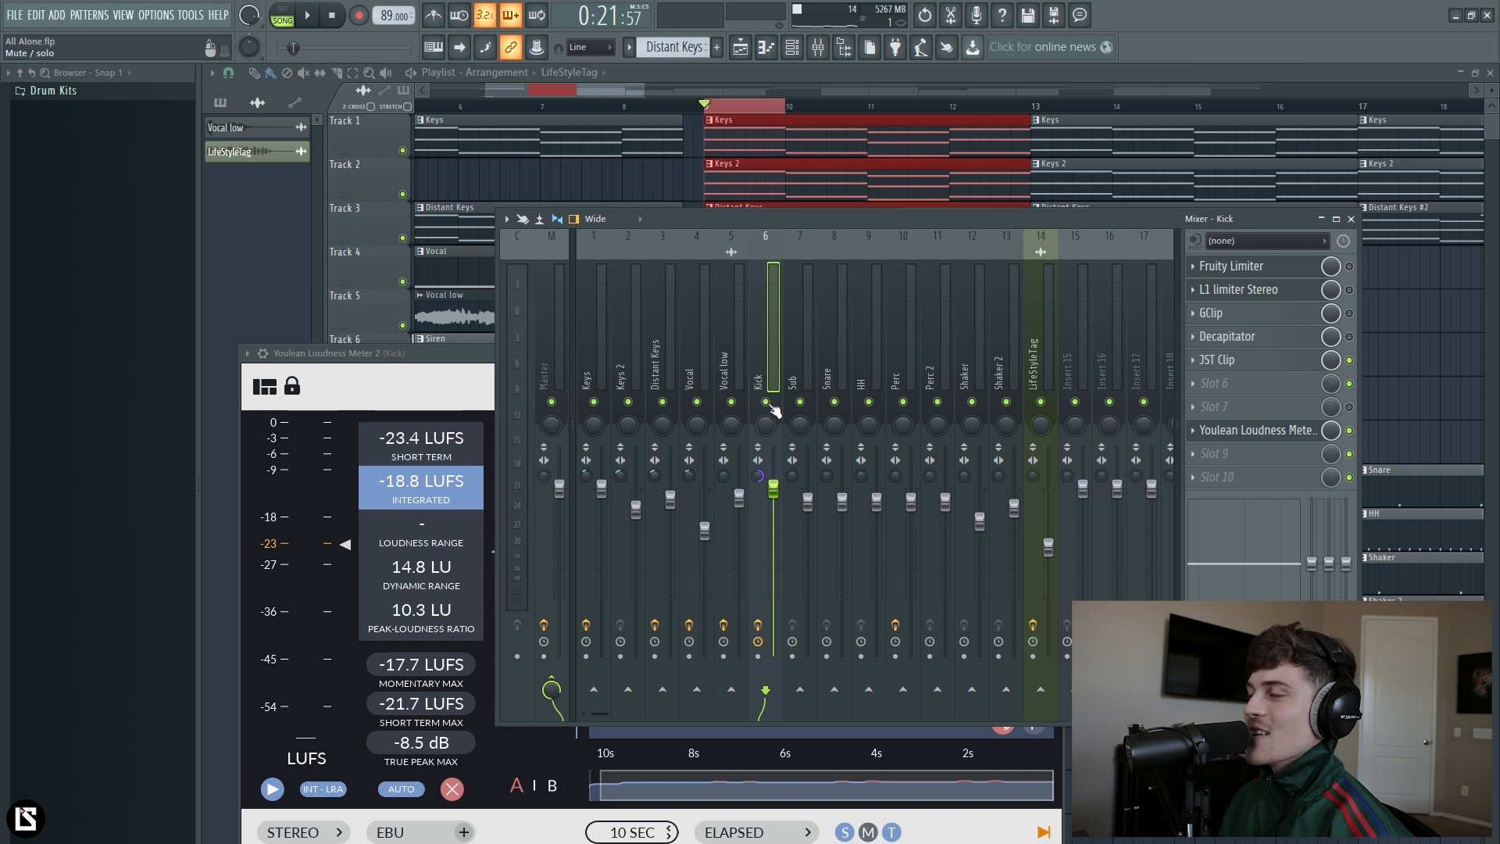
right_click(765, 401)
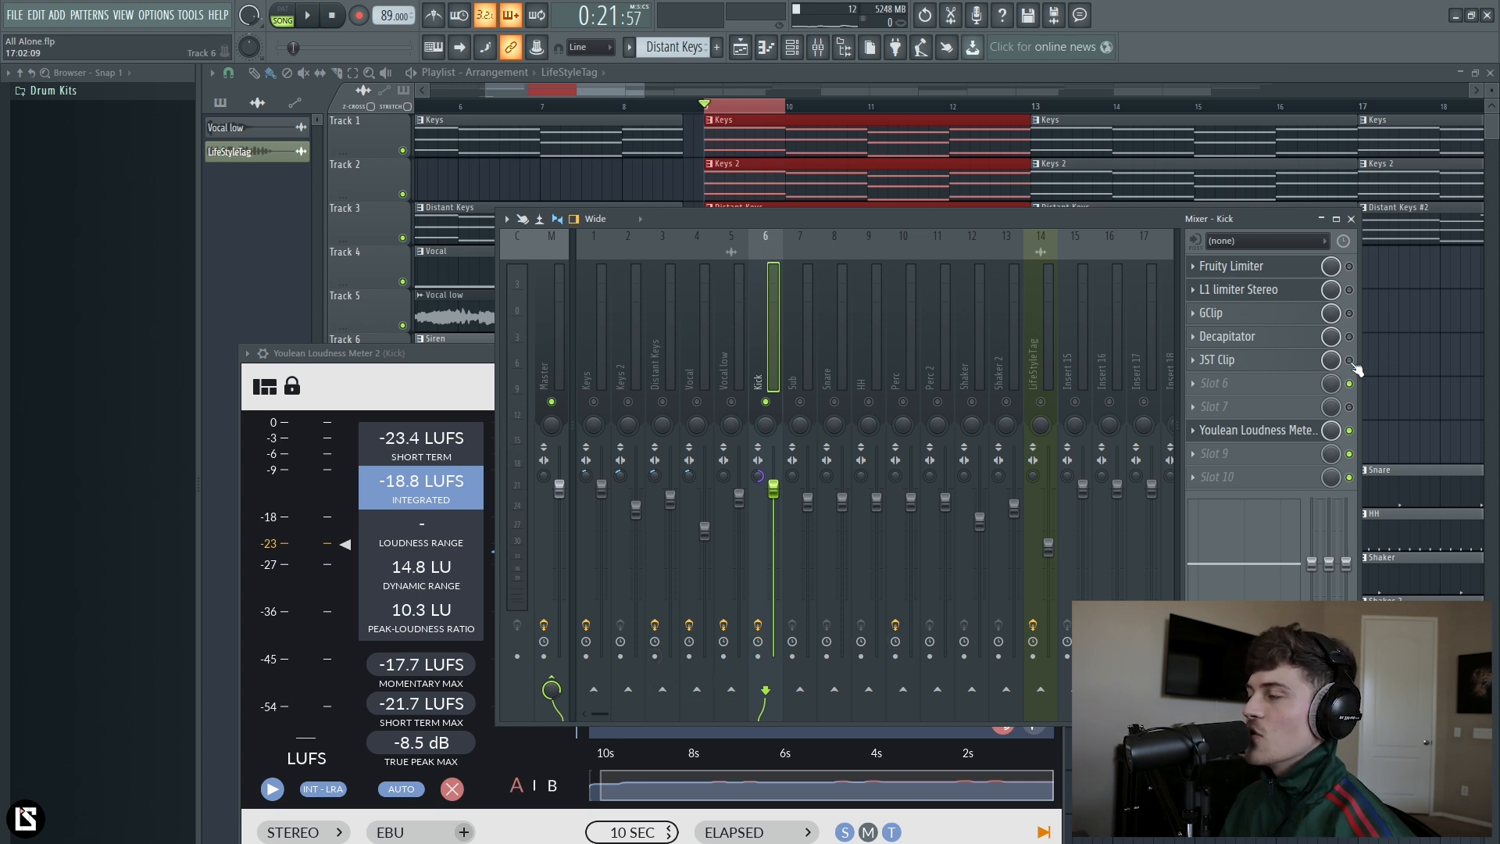
key("space")
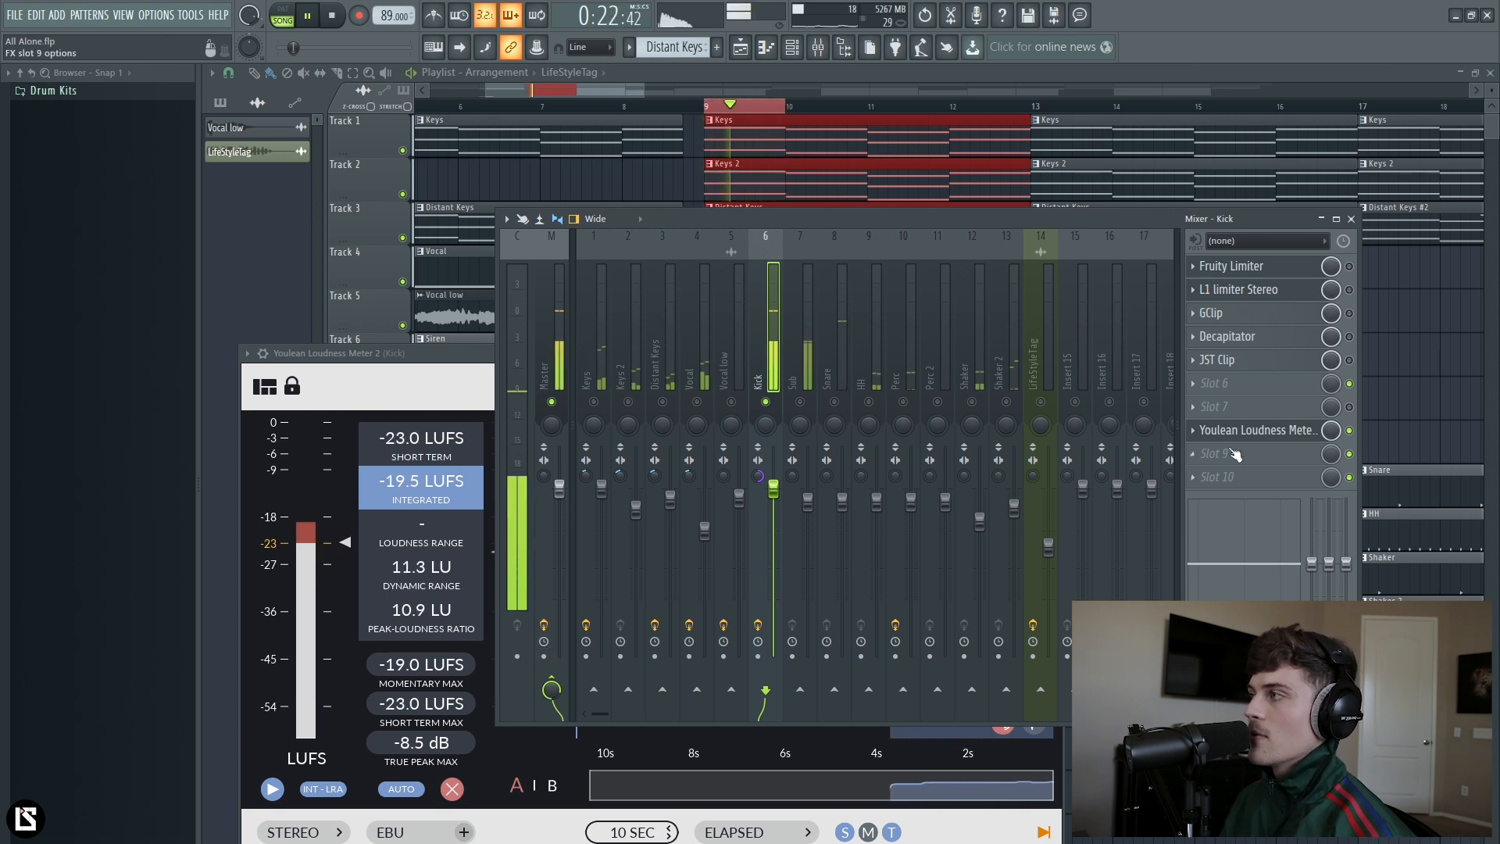
left_click(1350, 360)
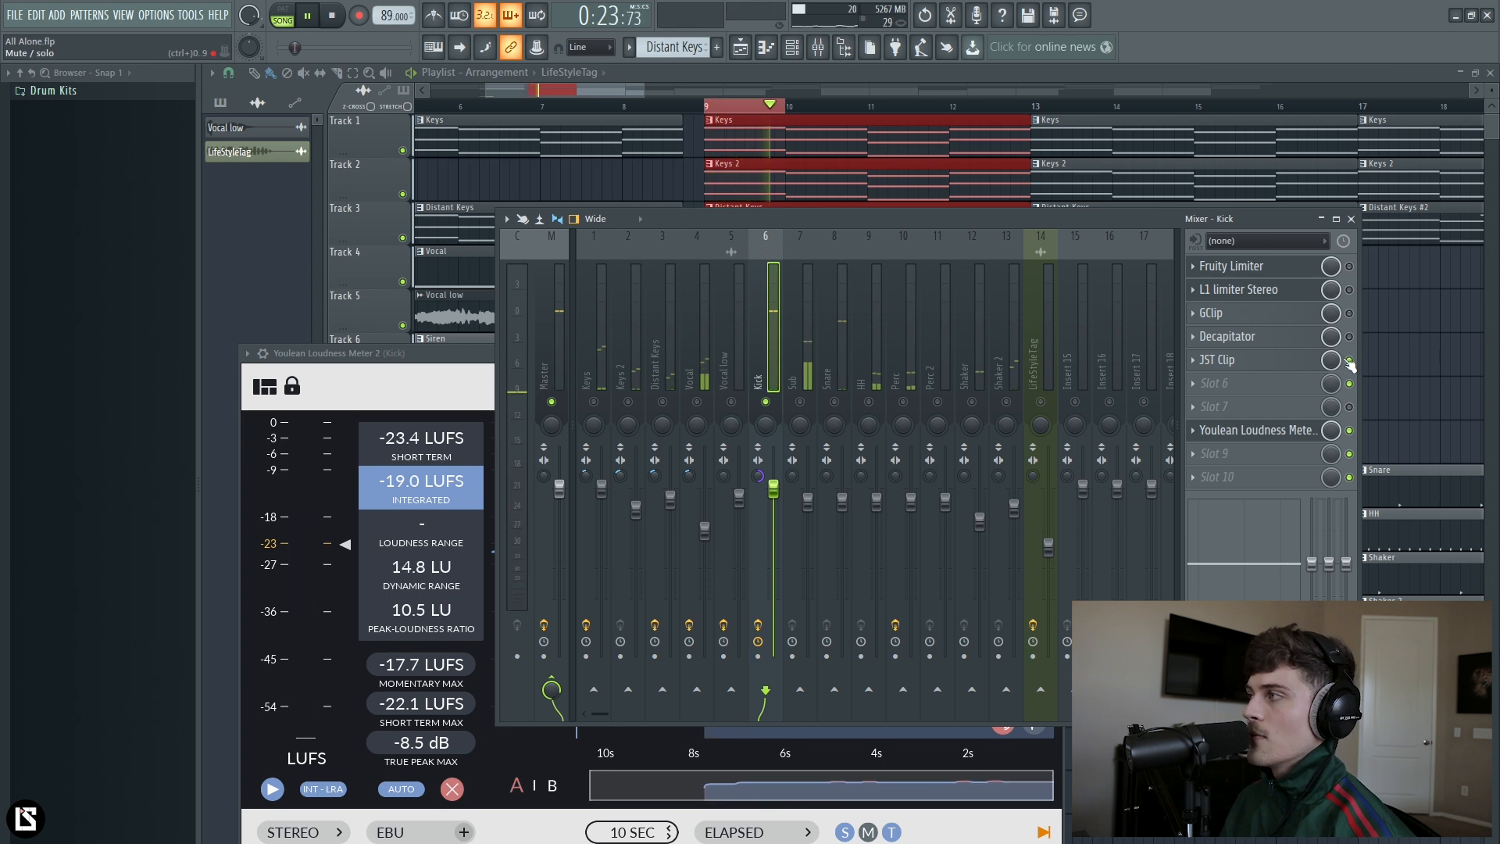
key("space")
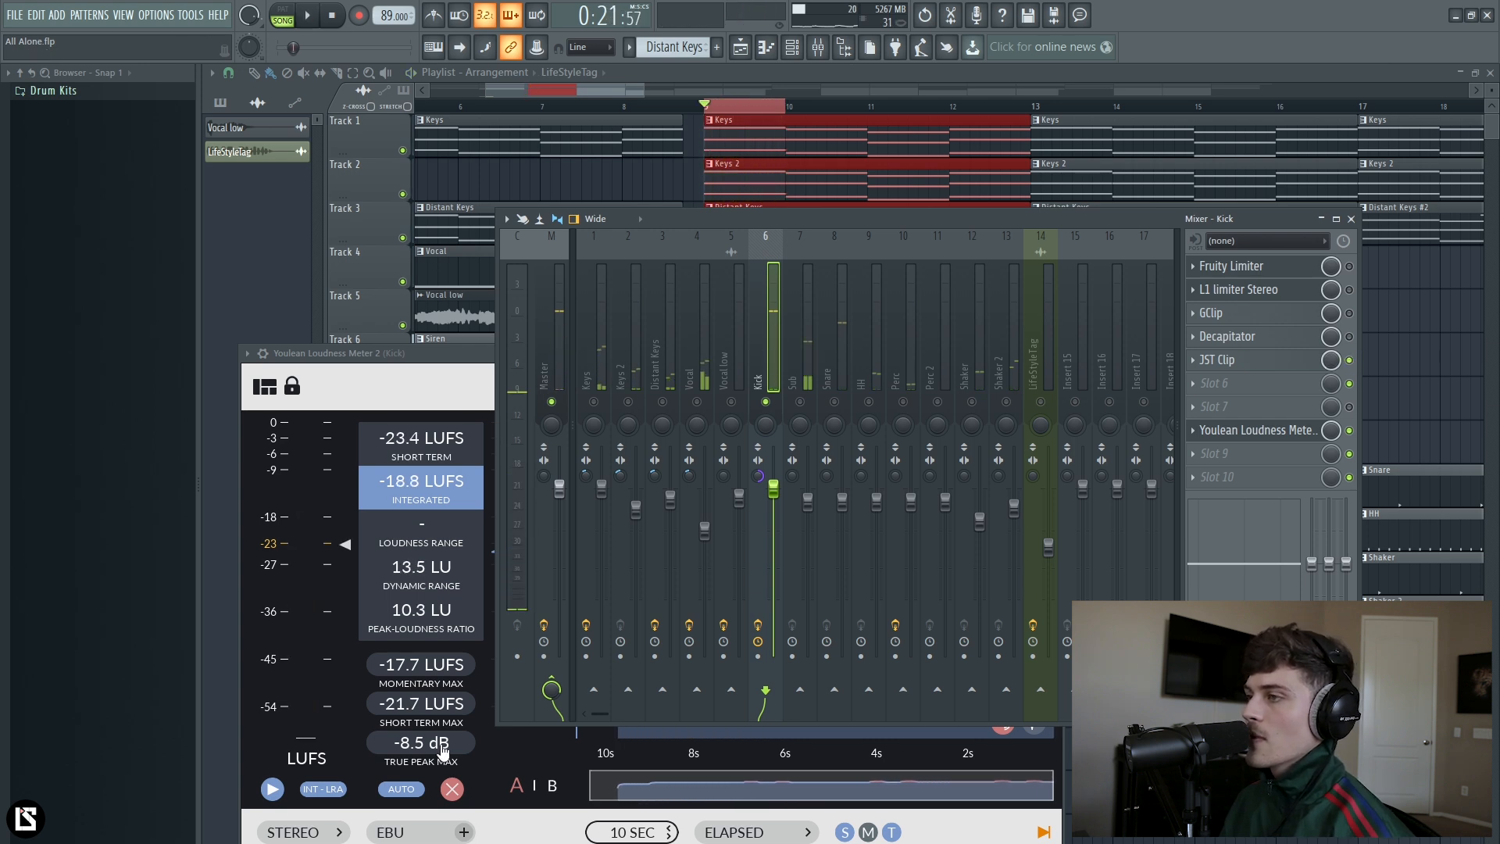
Step: Reset the loudness meter's true peak reading and measure the soloed Kick with JST Clip enabled
left_click(444, 750)
key("space")
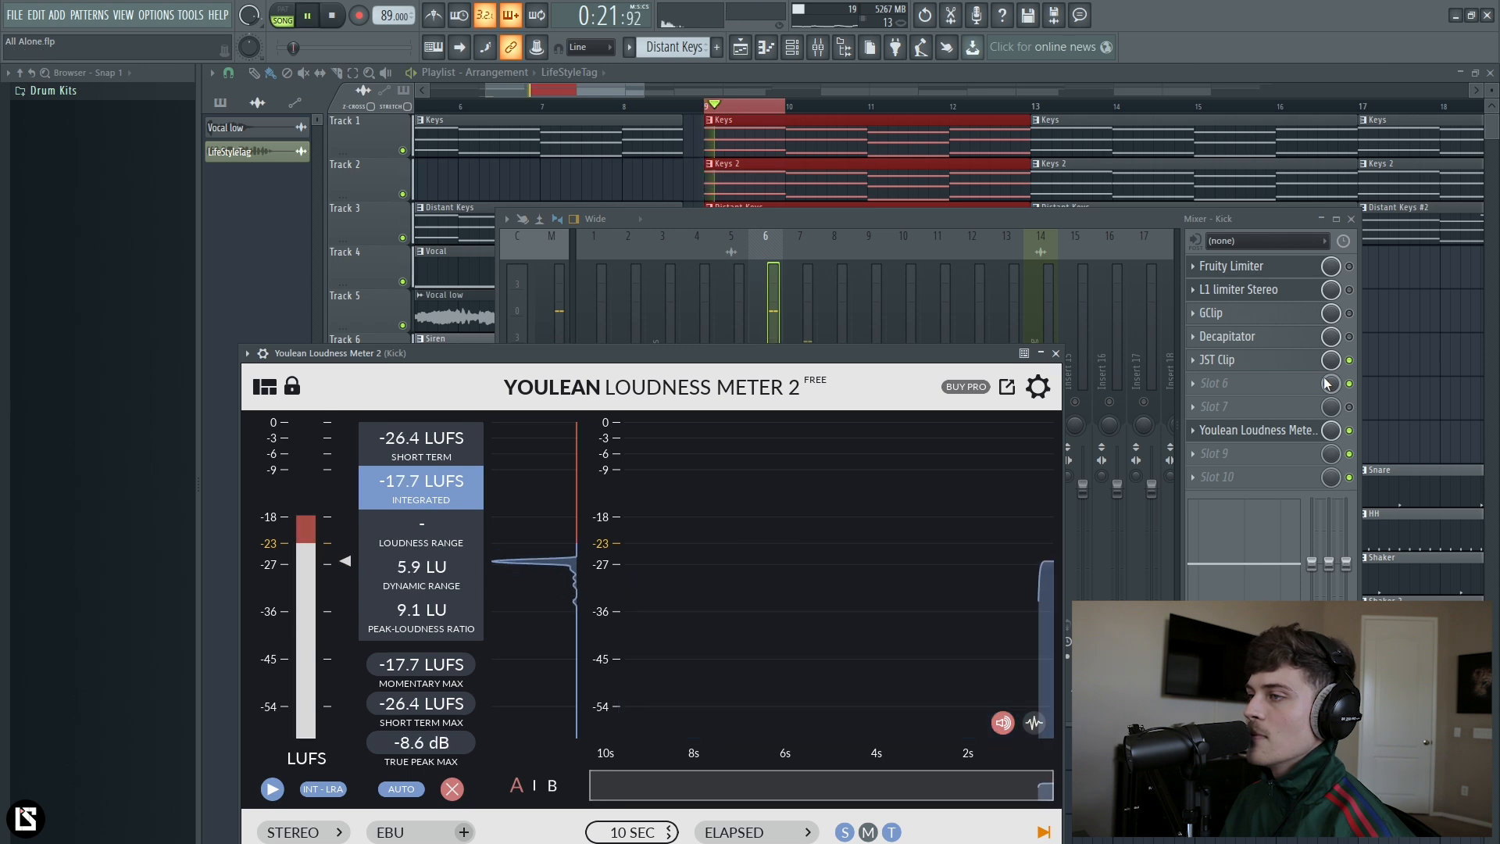
key("space")
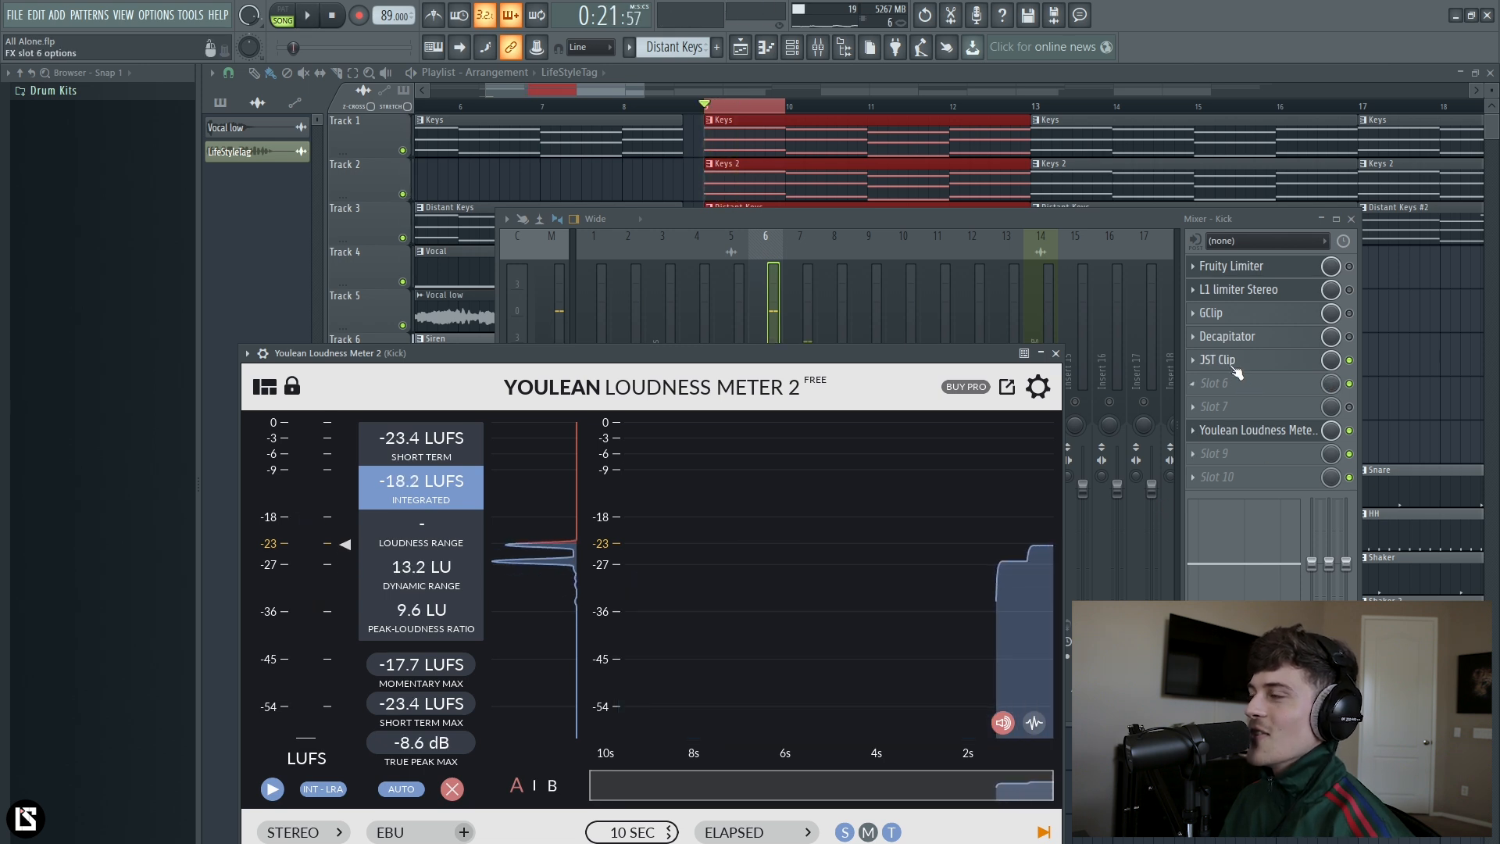
Step: Compare the full mix over a two-bar loop with JST Clip bypassed and enabled, and examine JST Clip's settings
left_click(809, 226)
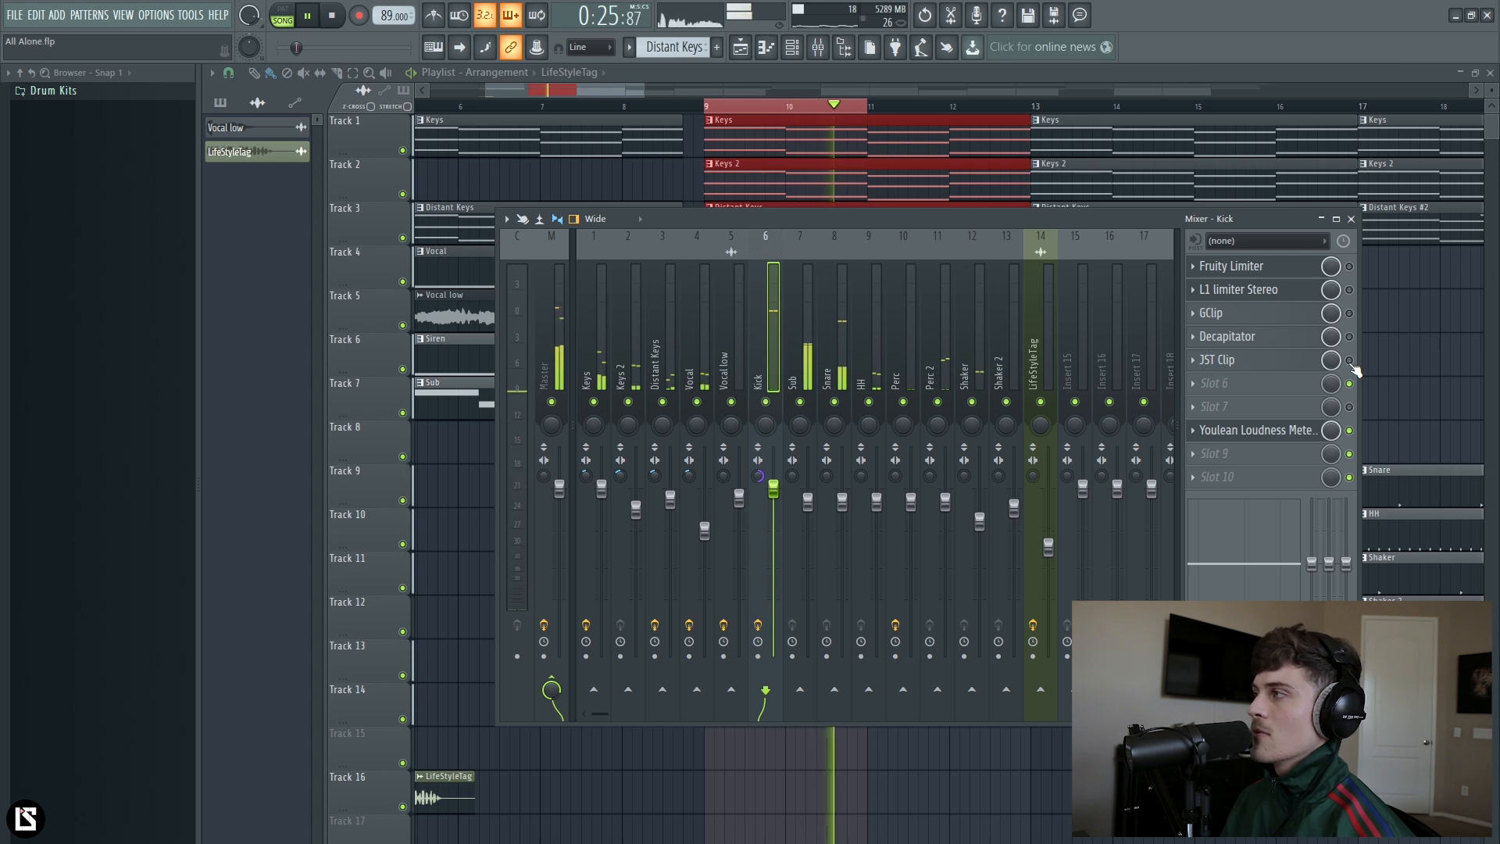
left_click(1350, 360)
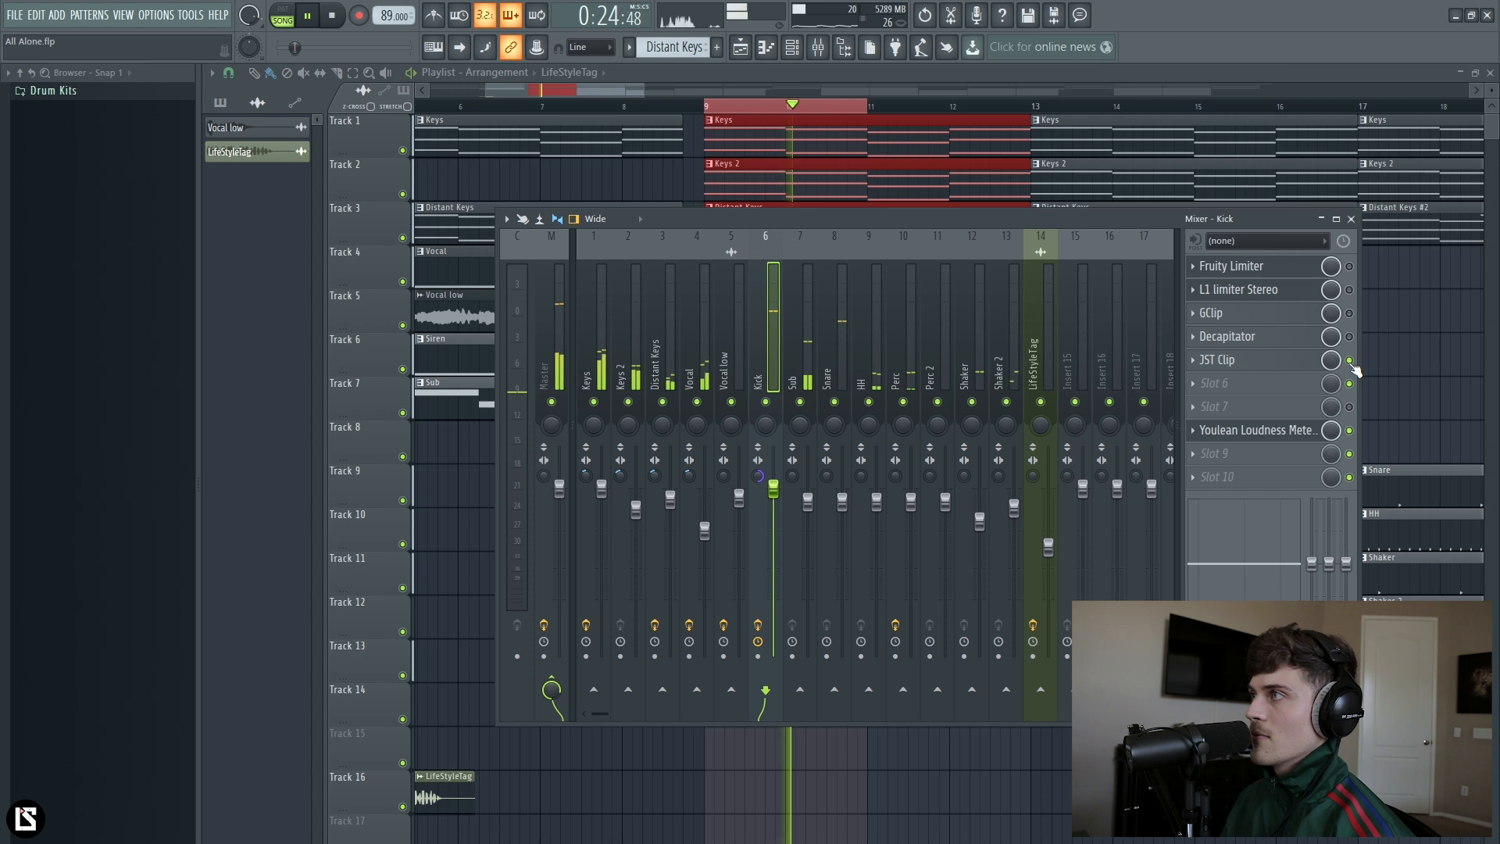
key("space")
left_click(1227, 359)
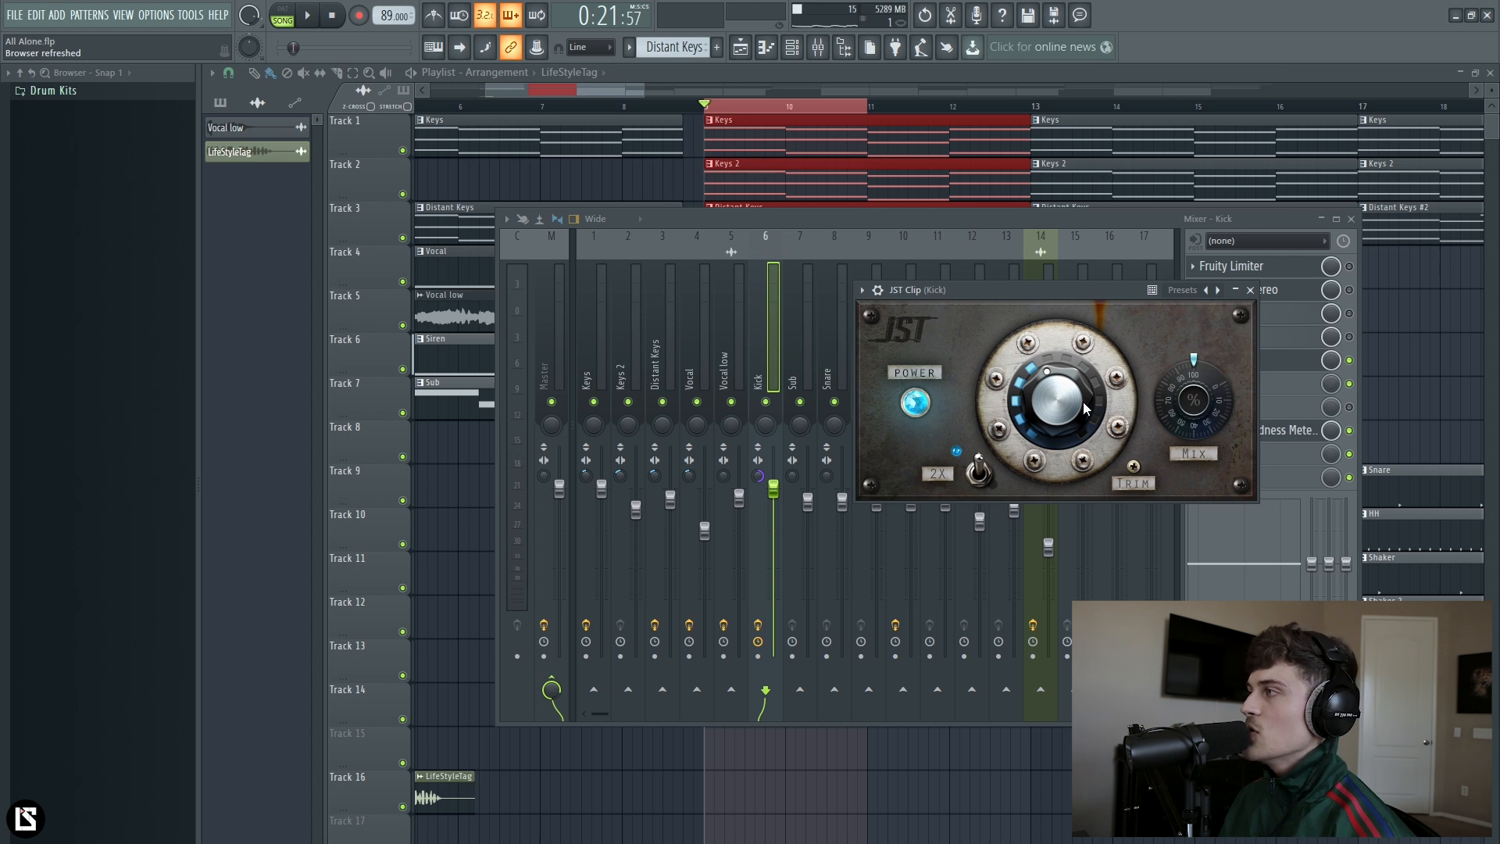
left_click(1252, 291)
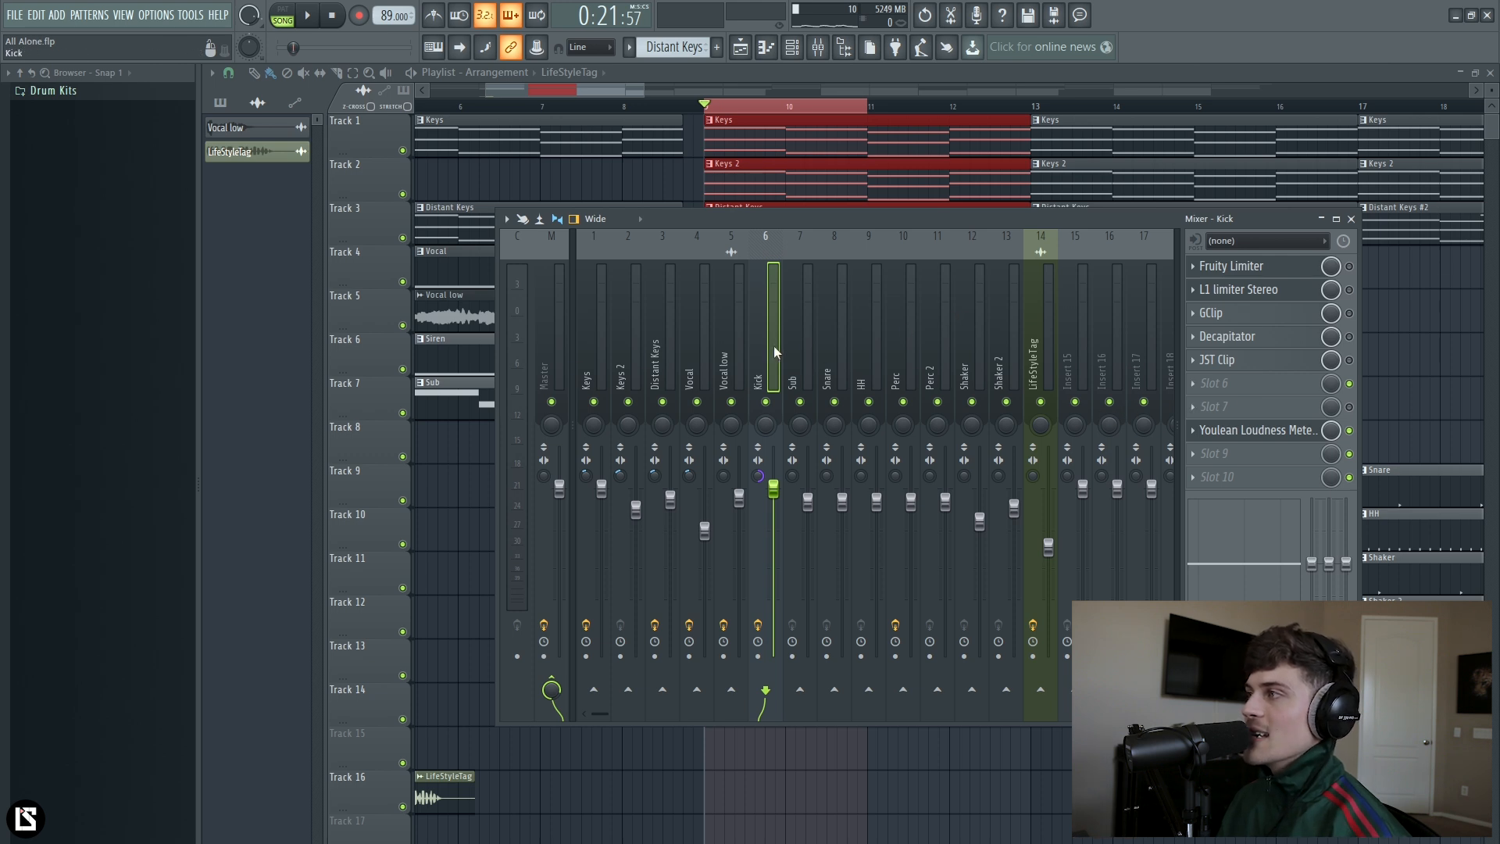
Step: Play the mix with all Kick processors bypassed, reset the loudness meter's true peak reading and close the meter
key("space")
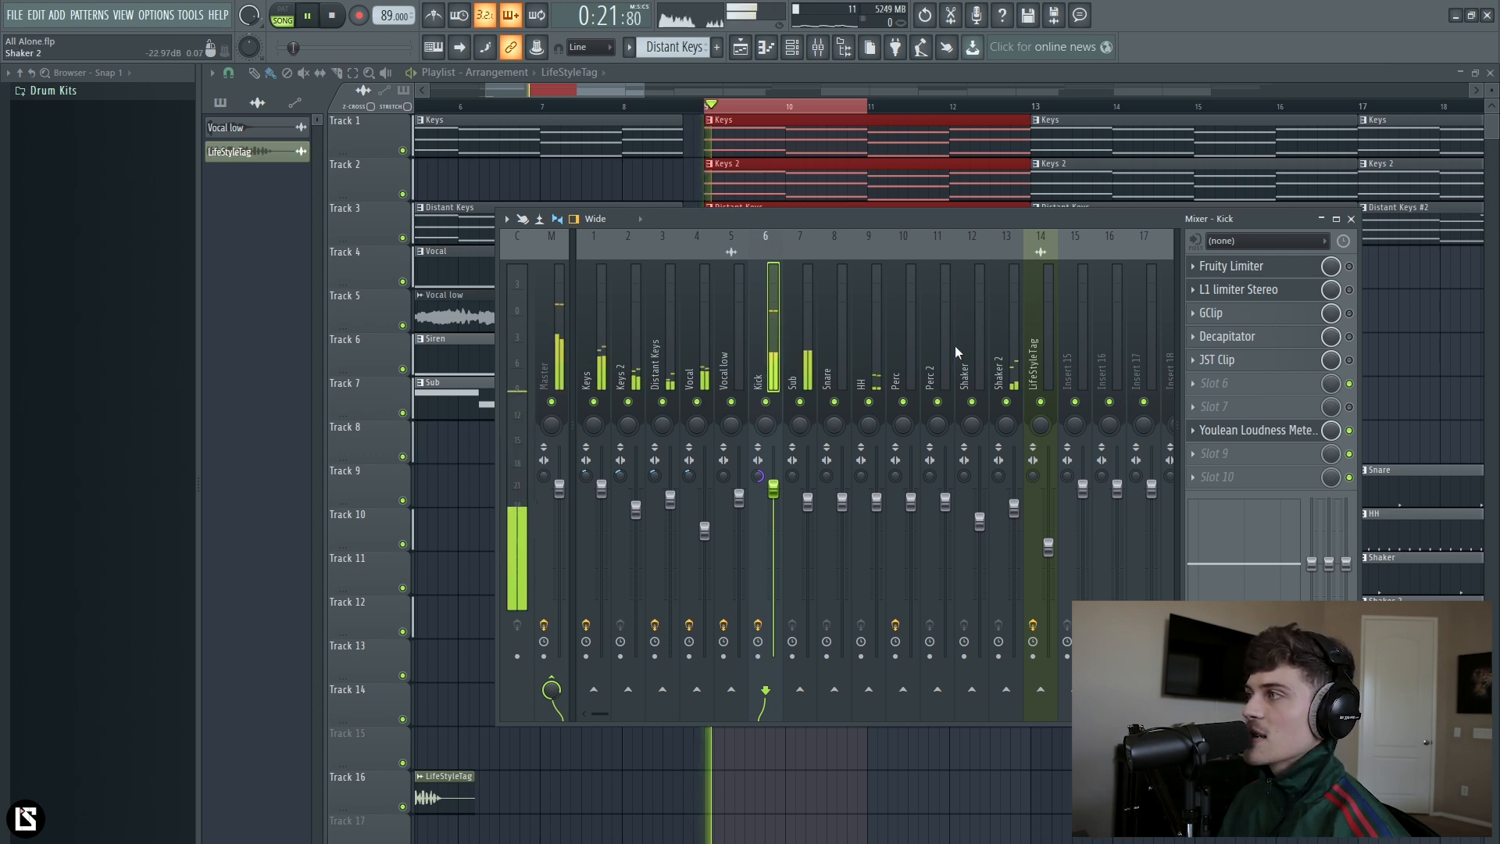
key("space")
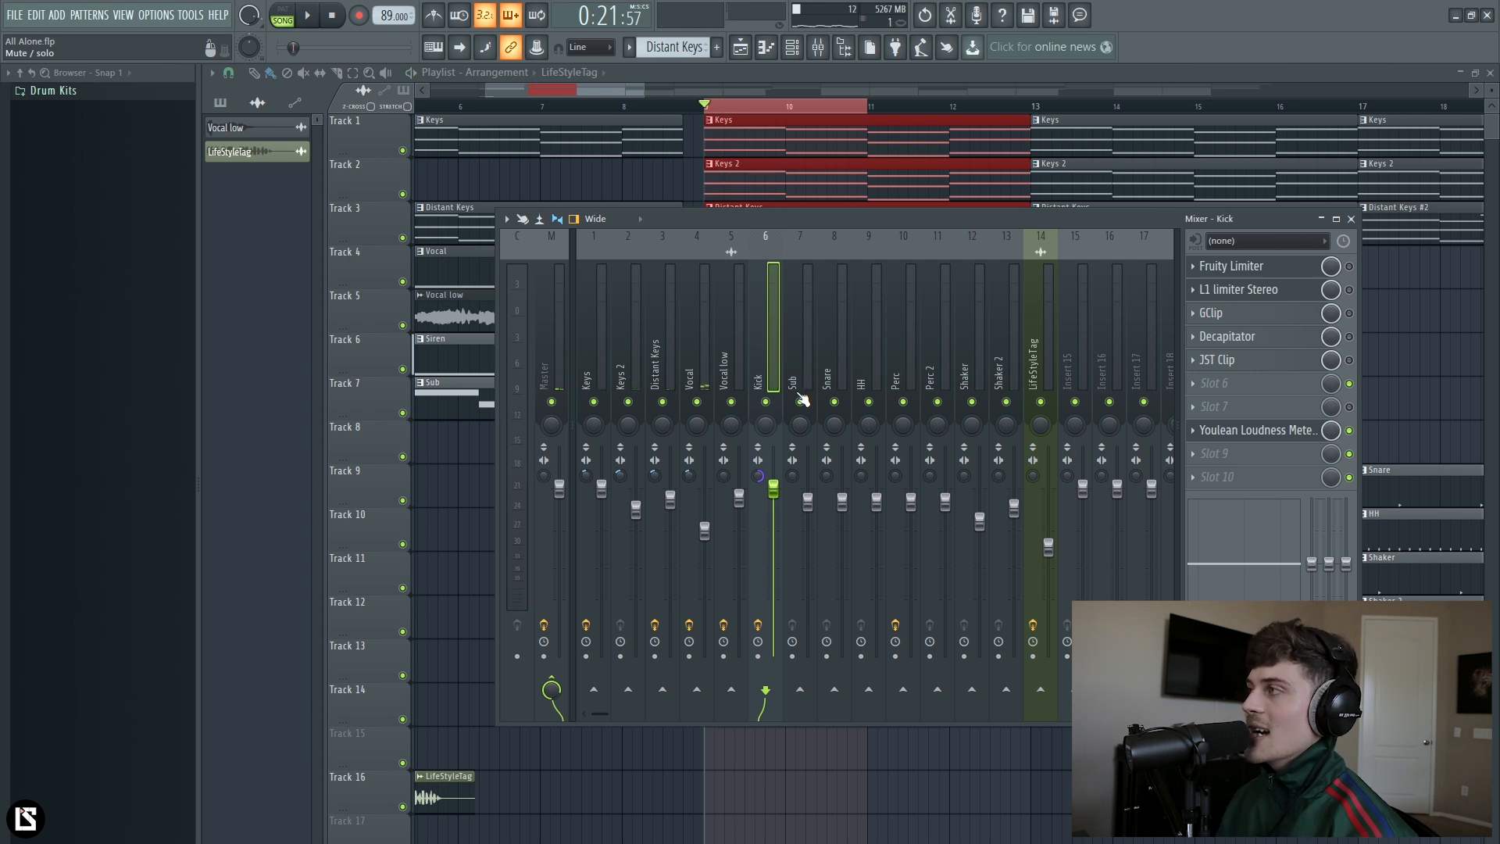
left_click(1259, 431)
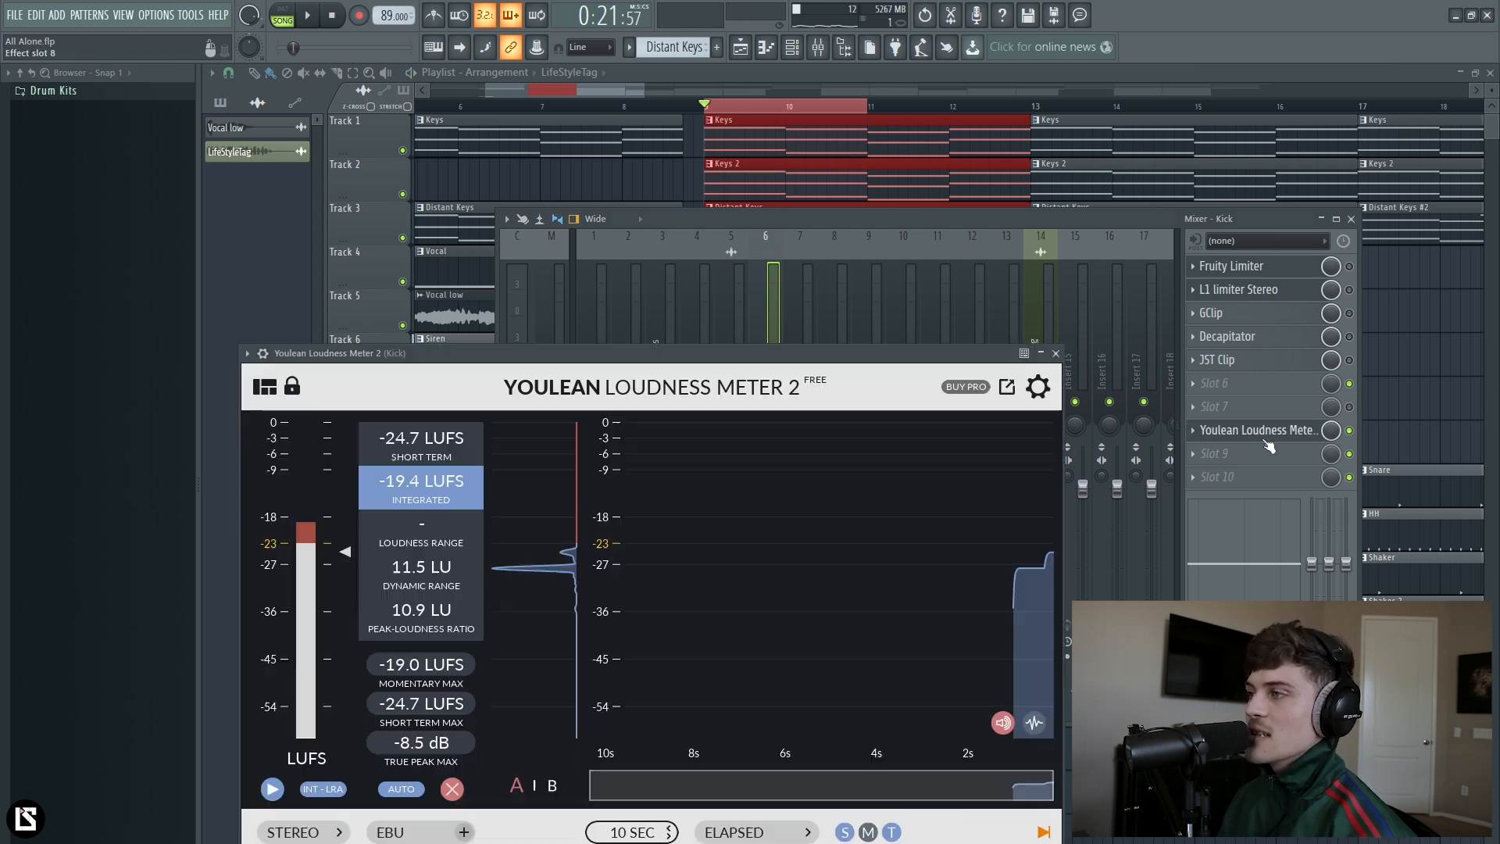
left_click(429, 750)
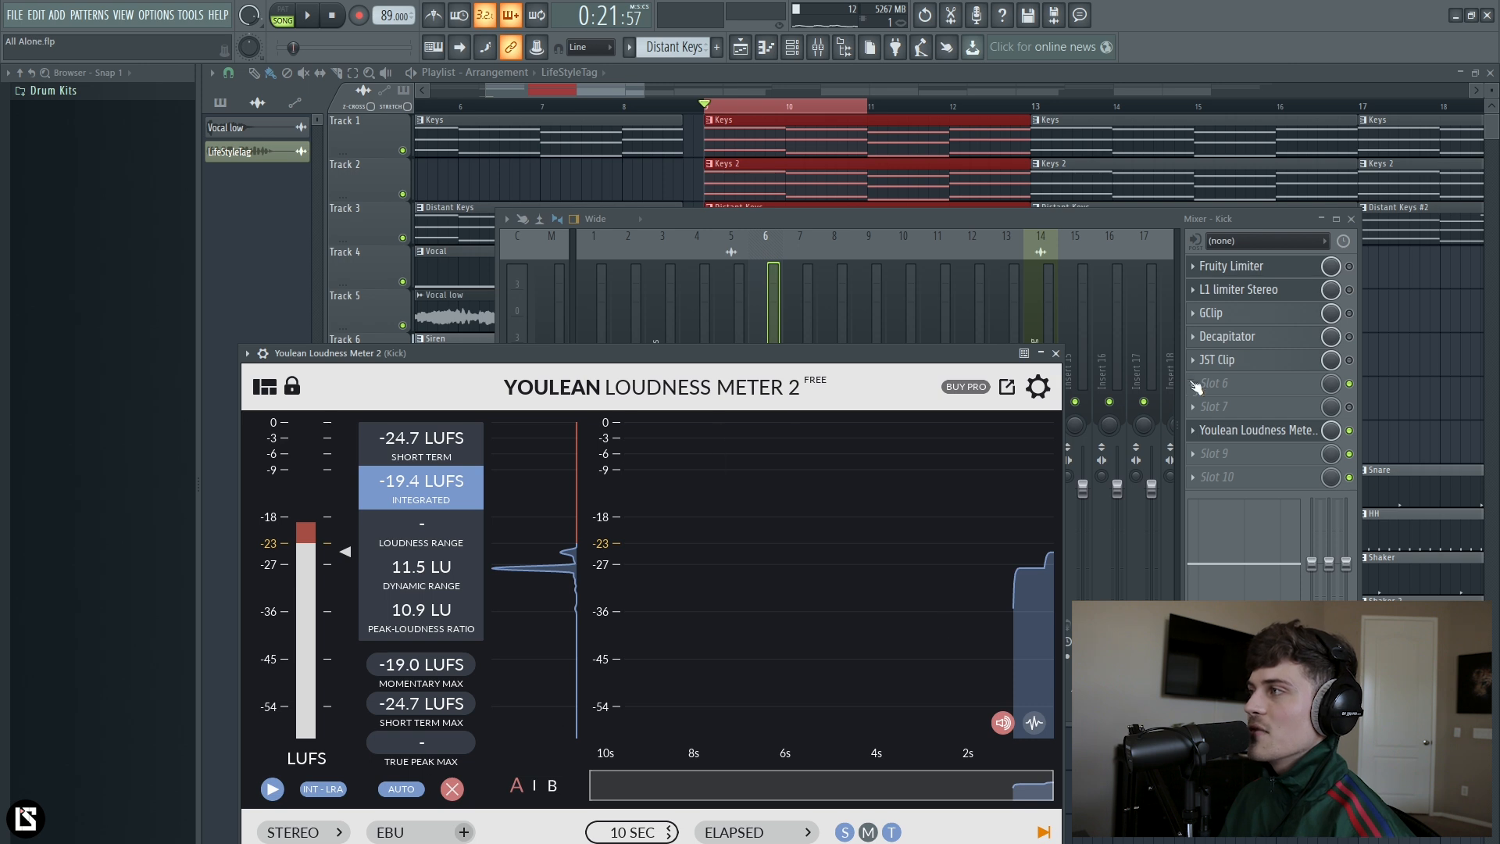
left_click(1056, 353)
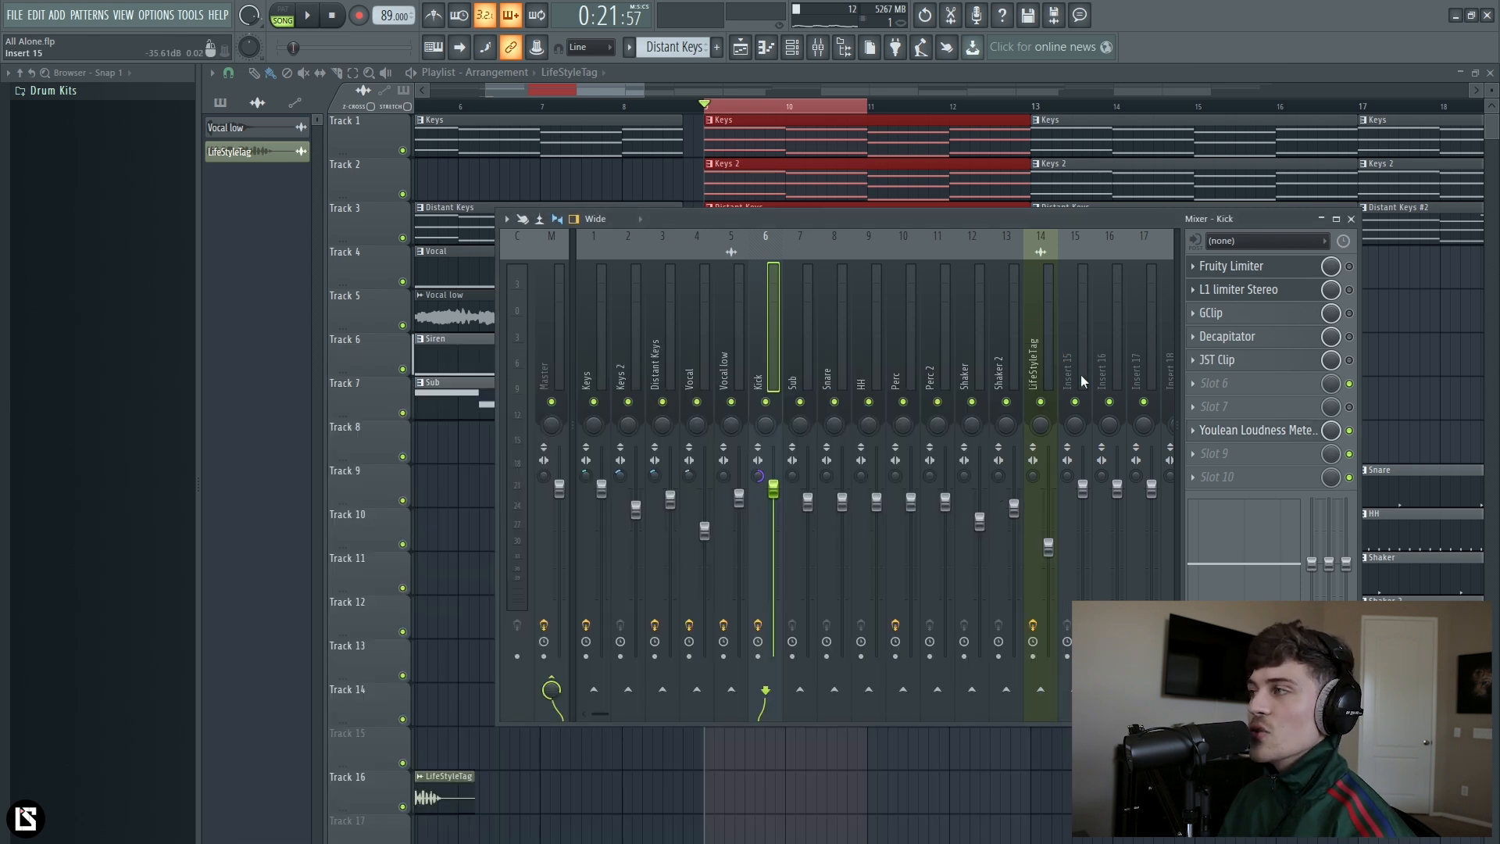